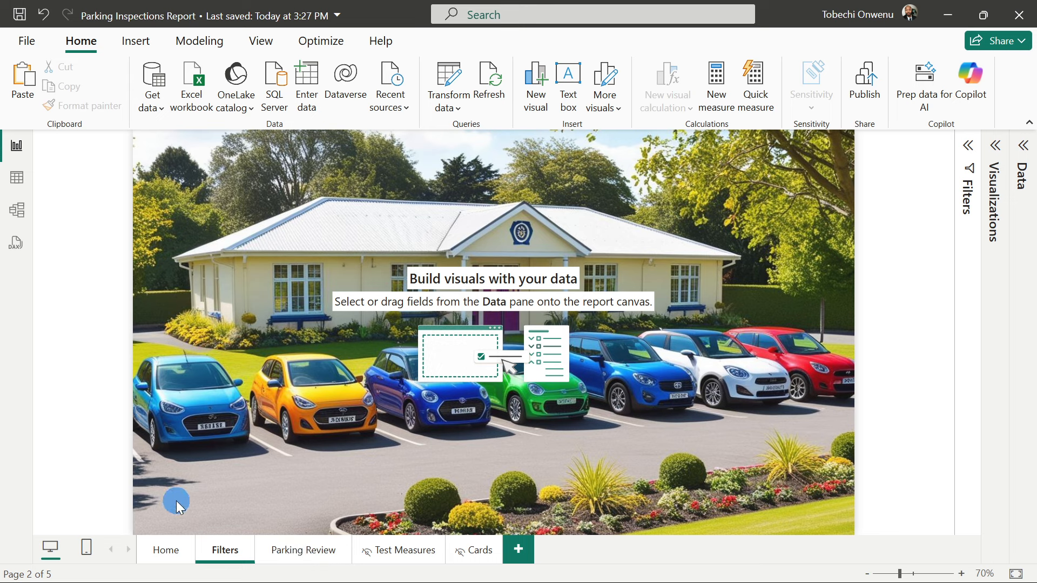
Replace the Filters page's canvas background image with MediumWhiteVan.jpg from the ParkingChallengeResources folder.
click(167, 550)
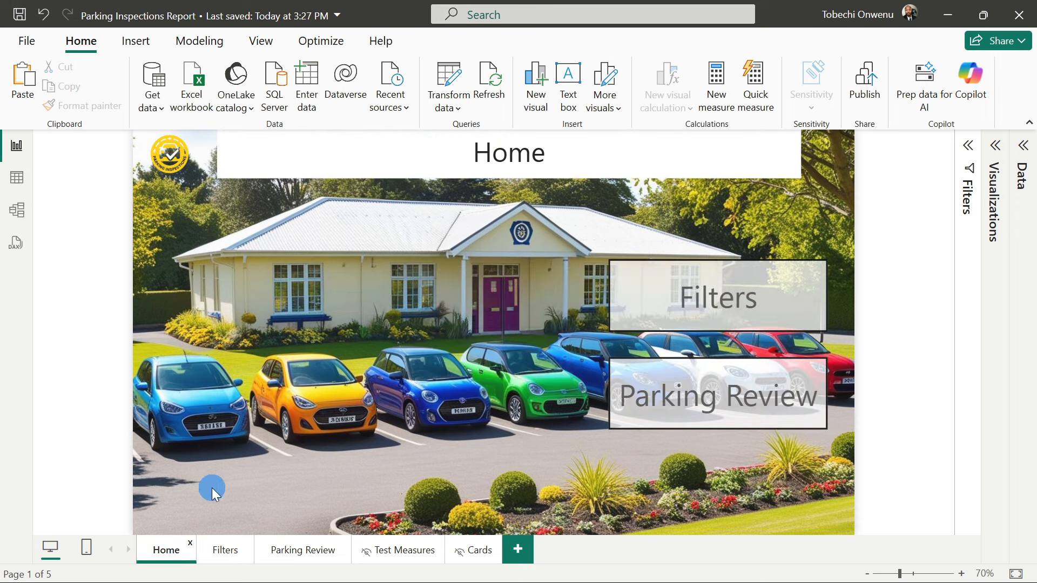
click(222, 551)
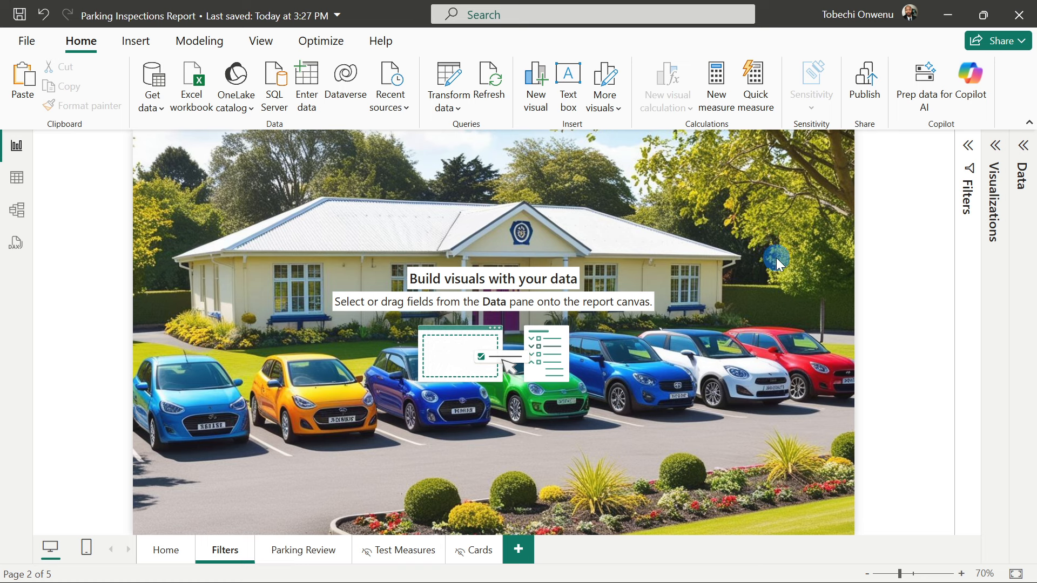
click(996, 146)
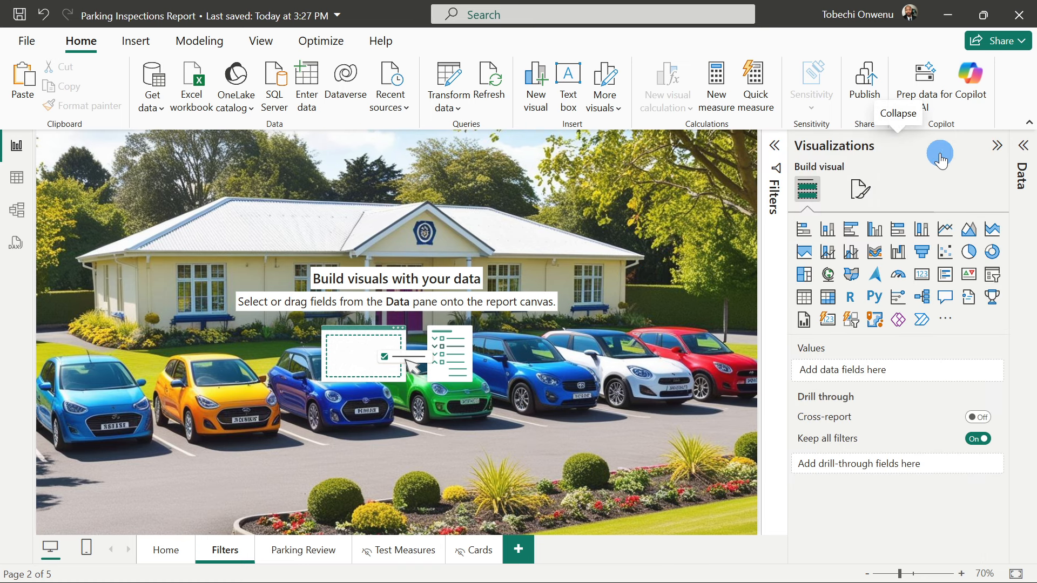
click(854, 192)
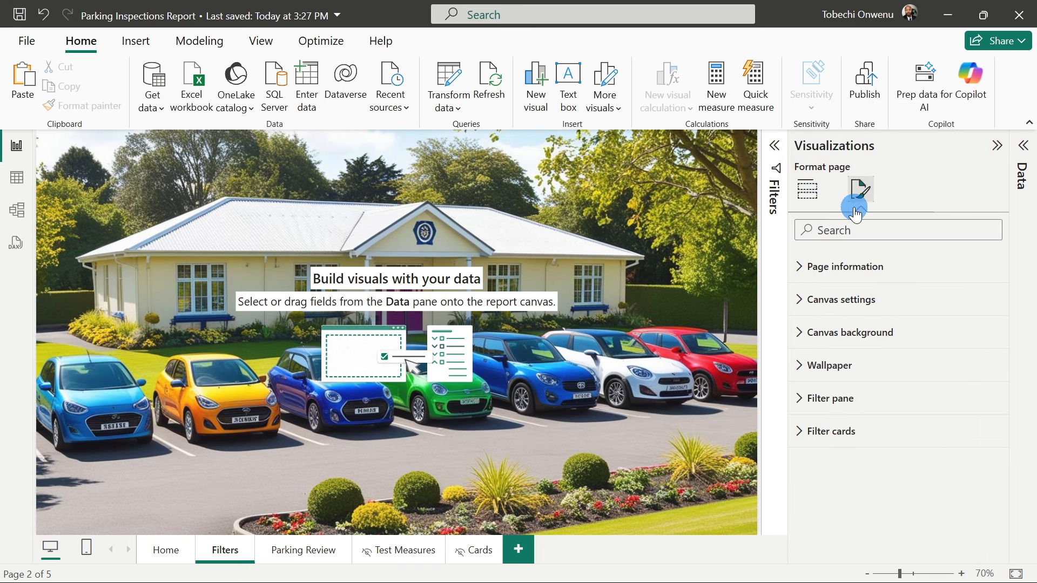
click(829, 334)
click(985, 430)
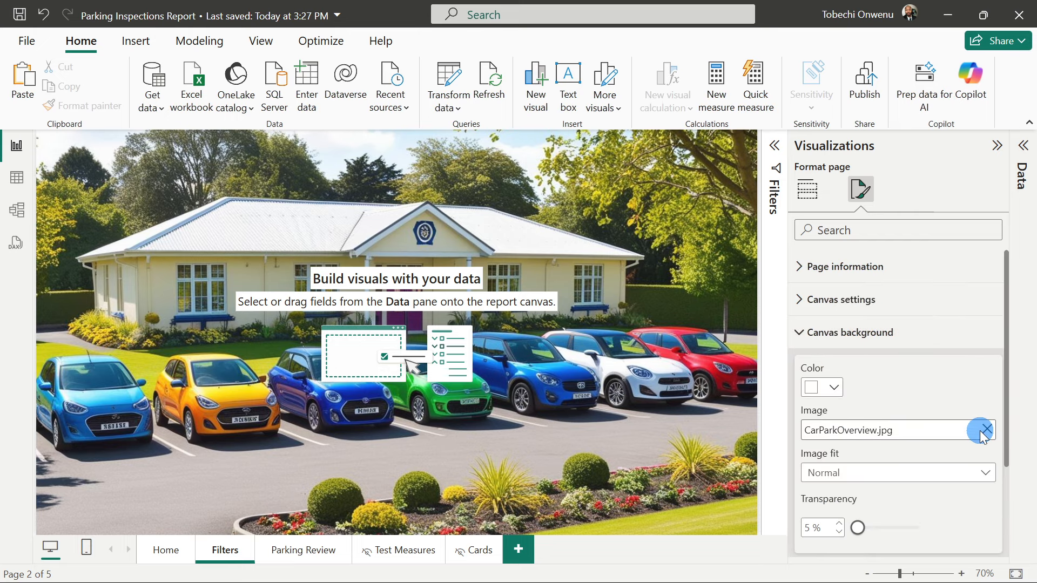
click(985, 430)
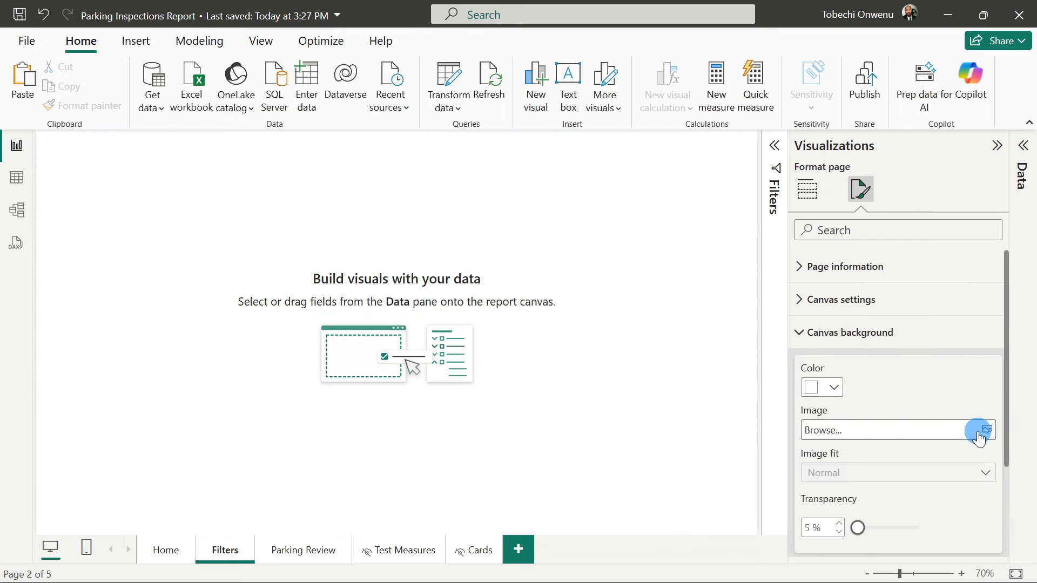
click(984, 430)
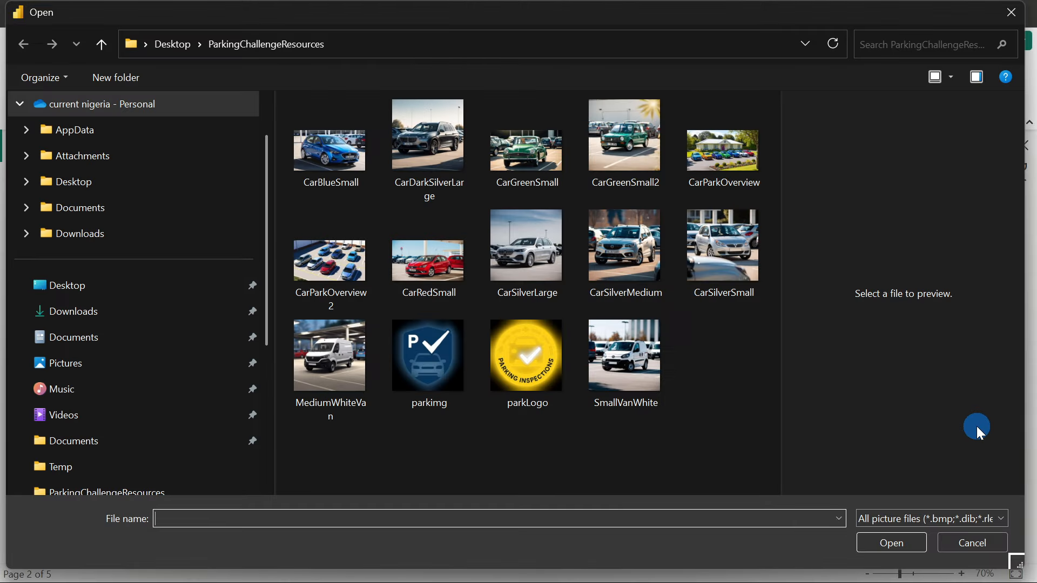
click(326, 364)
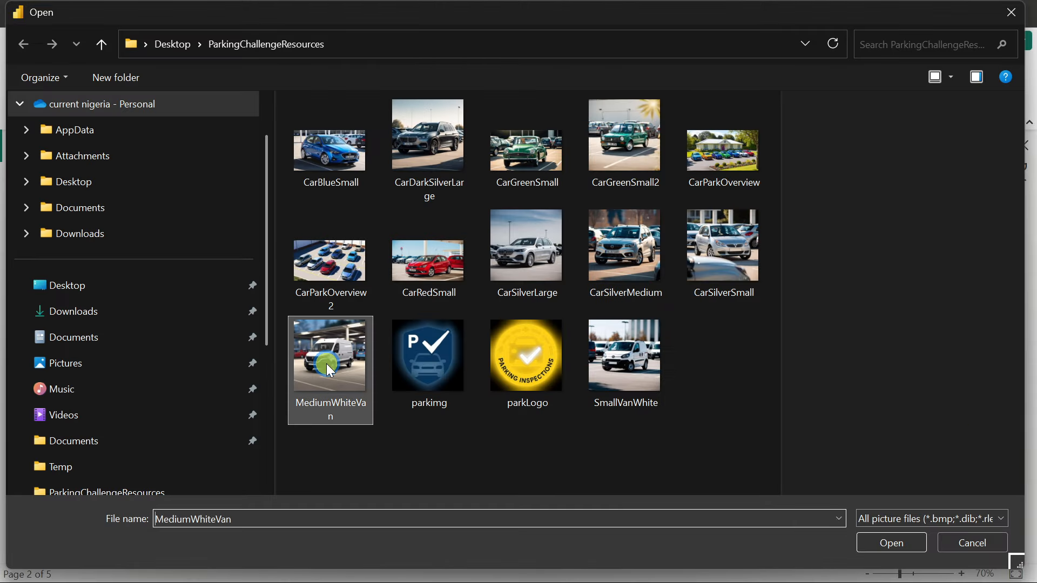
click(911, 549)
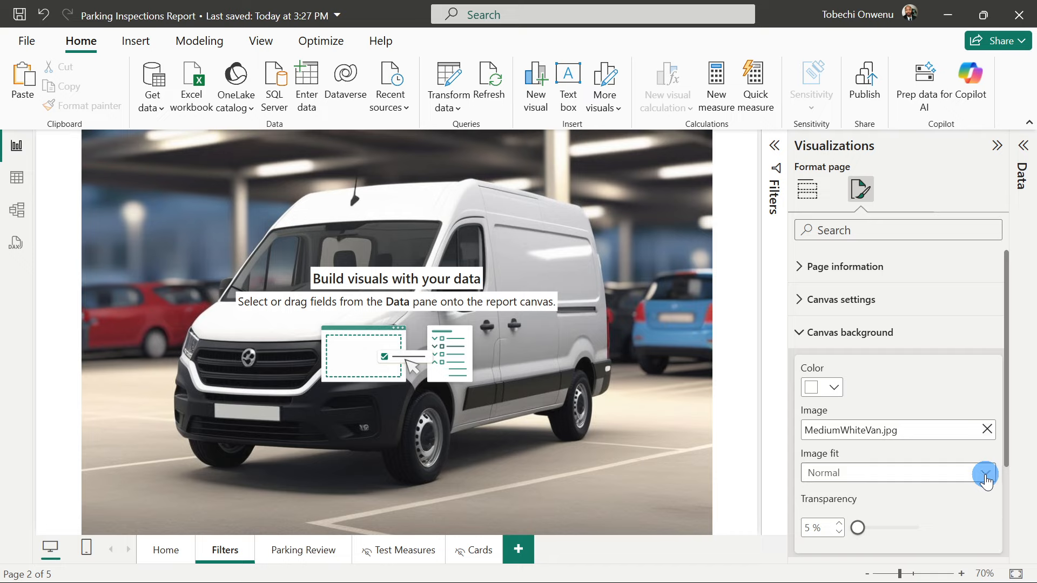
Set the background image fit to Fill and save the report.
click(986, 473)
click(906, 531)
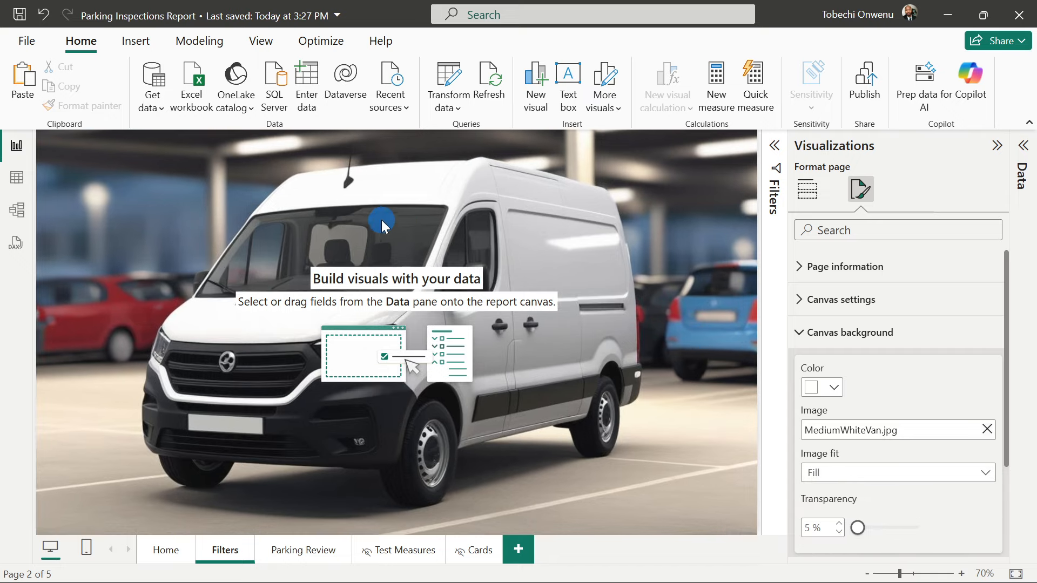
key(ctrl+s)
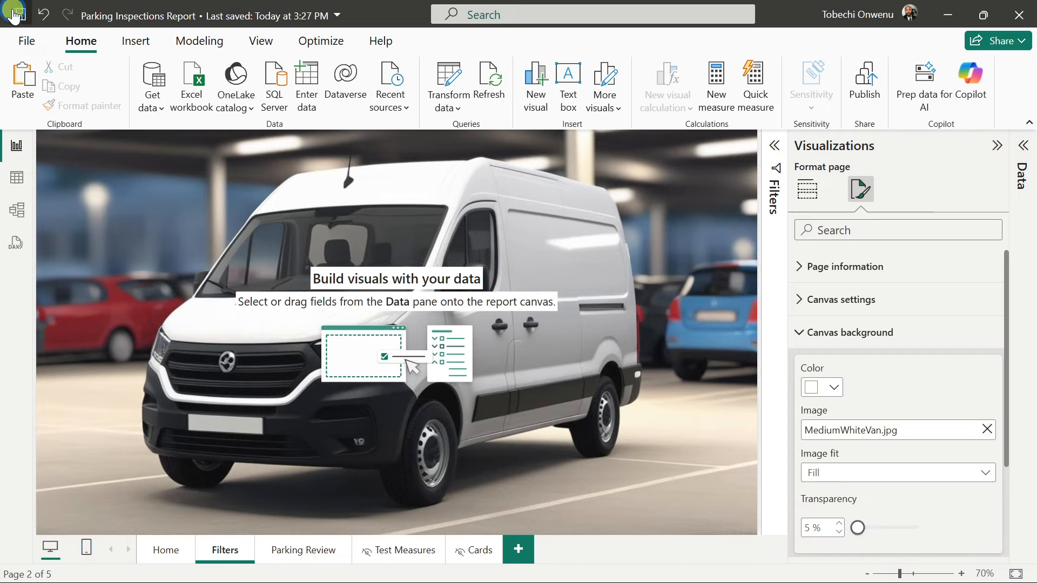
click(996, 146)
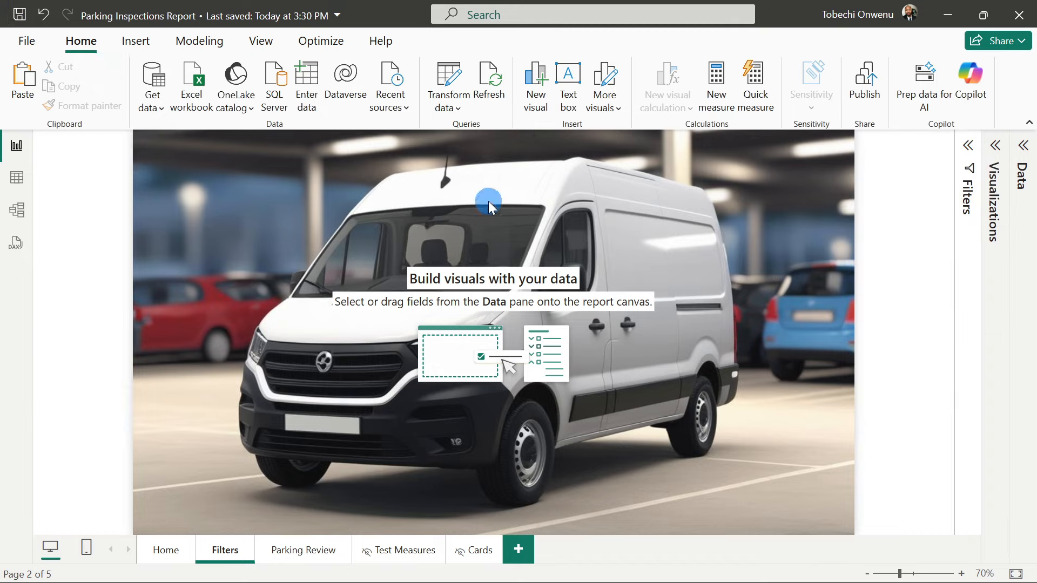
Add a text box as a shallow banner across the top of the report page and enter the title "Filter".
click(566, 84)
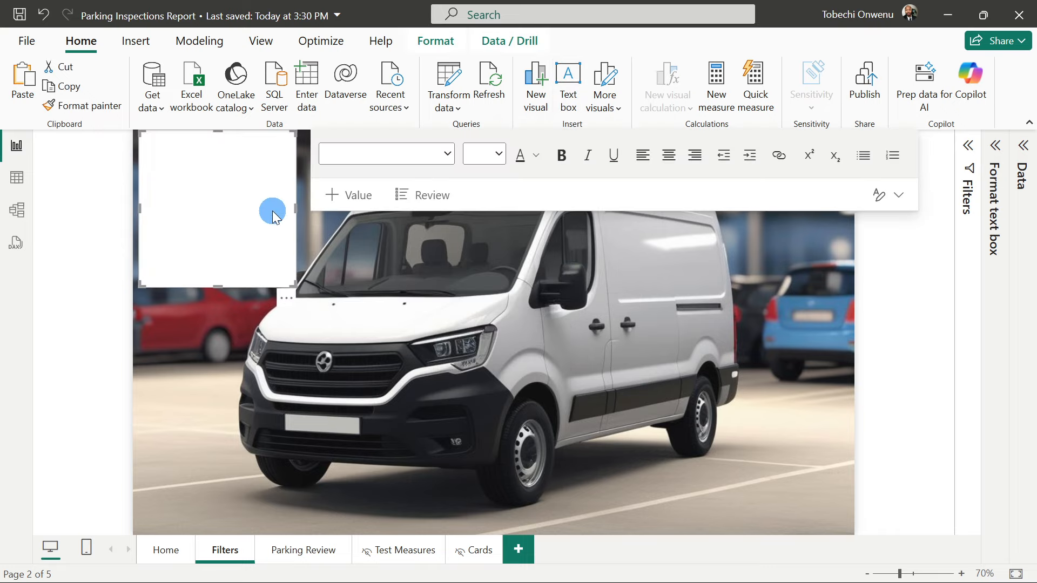
drag(295, 209, 929, 222)
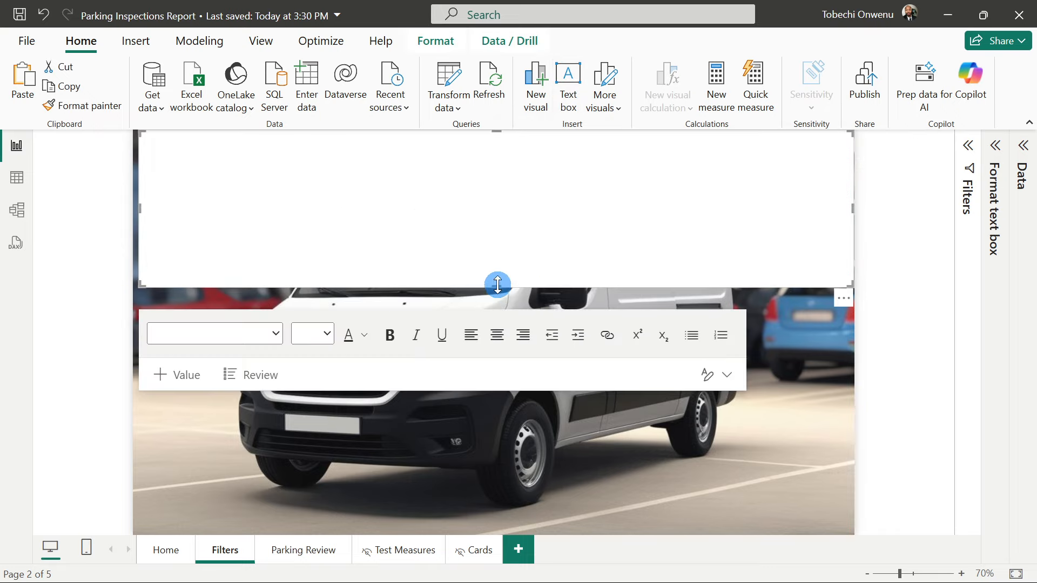
drag(498, 284, 493, 175)
click(456, 150)
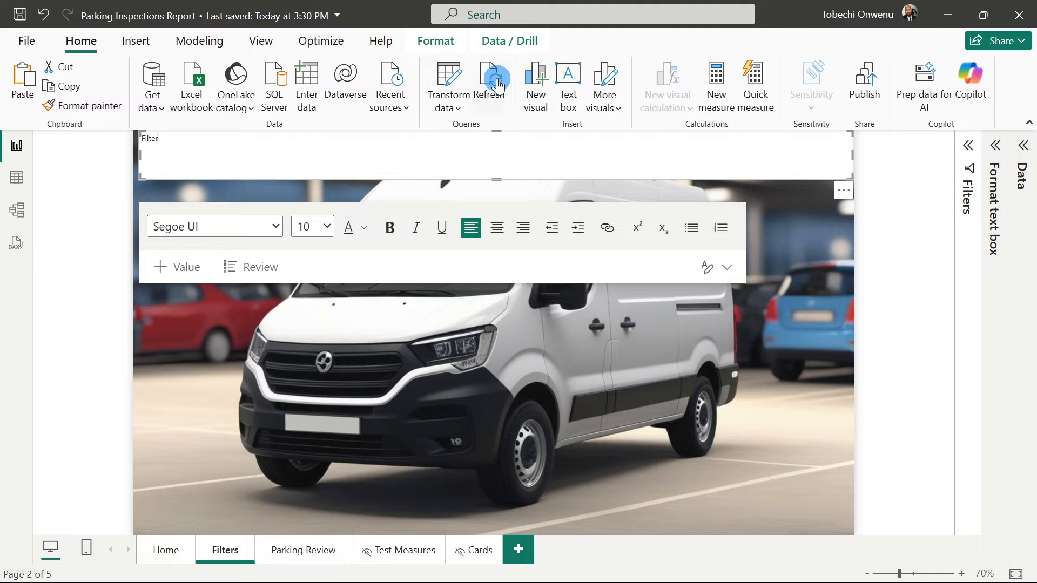
Set the "Filter" title text to size 32 and centre it.
key(ctrl+a)
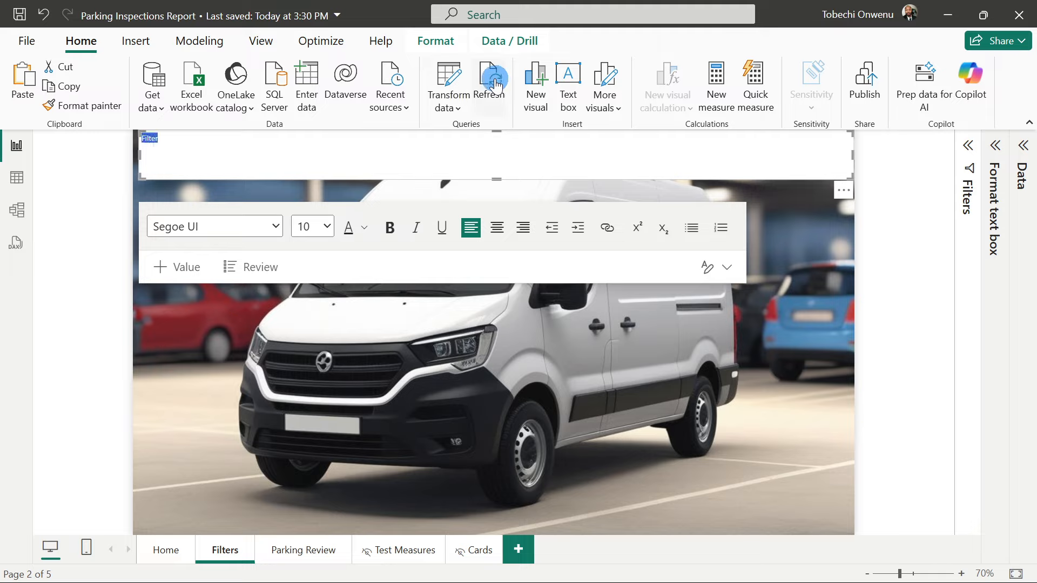
click(327, 226)
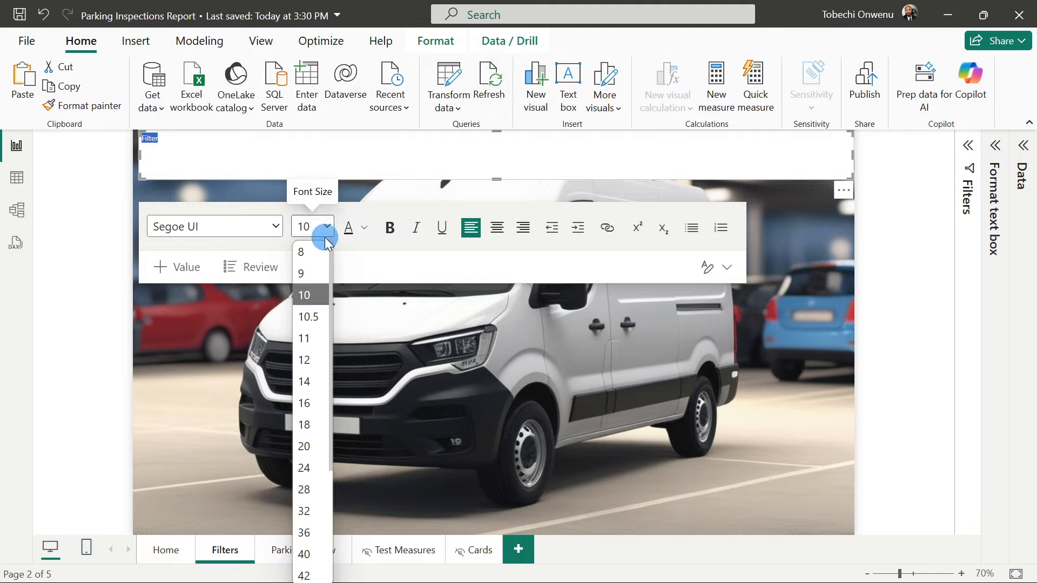
click(305, 505)
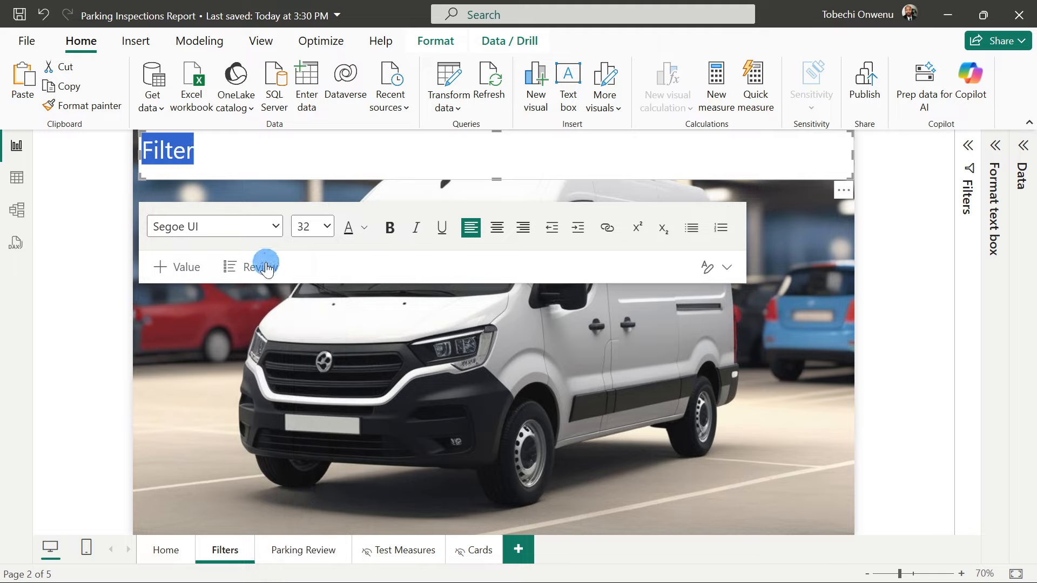
click(495, 230)
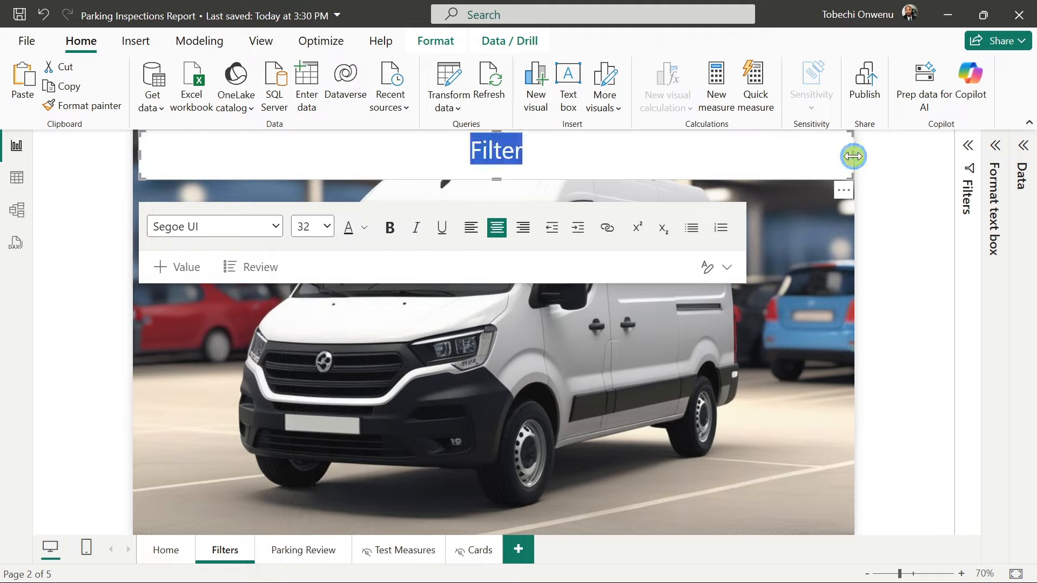
Narrow the title text box slightly at both ends and reduce its height a little.
drag(853, 156, 831, 158)
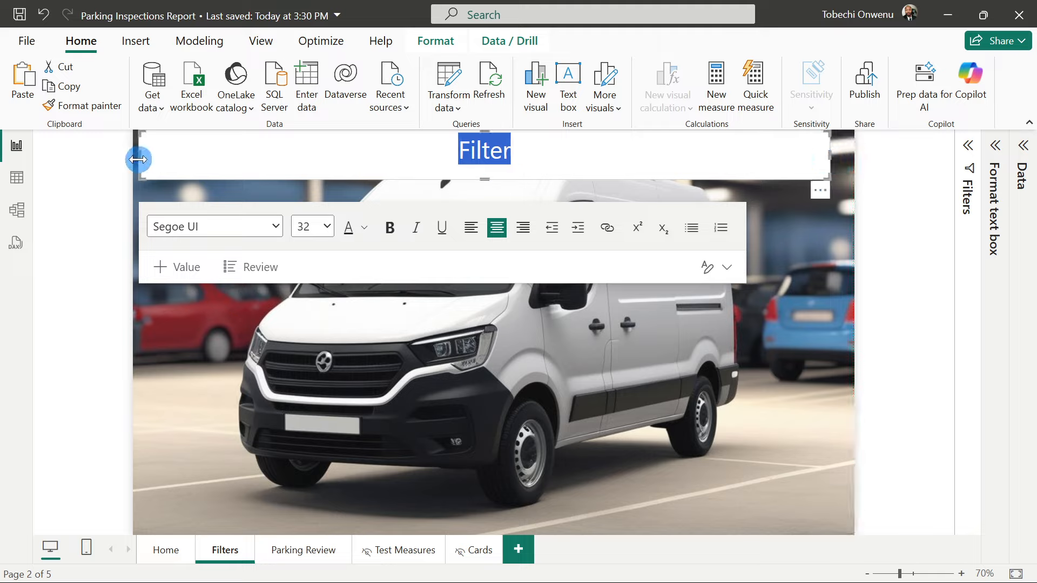
mouse_move(139, 159)
mouse_down()
mouse_move(154, 159)
mouse_move(156, 171)
mouse_up()
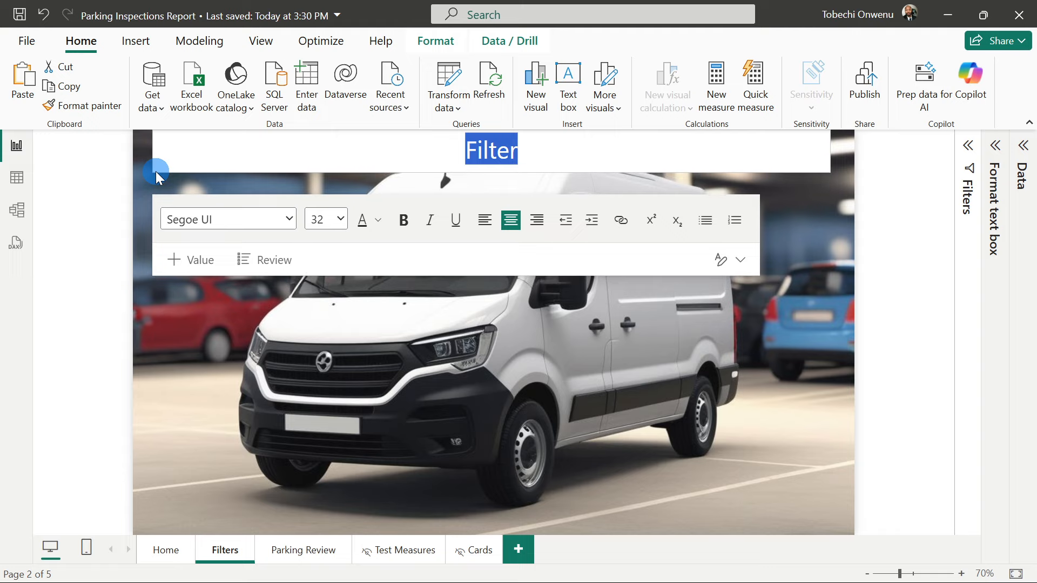
click(196, 344)
click(266, 151)
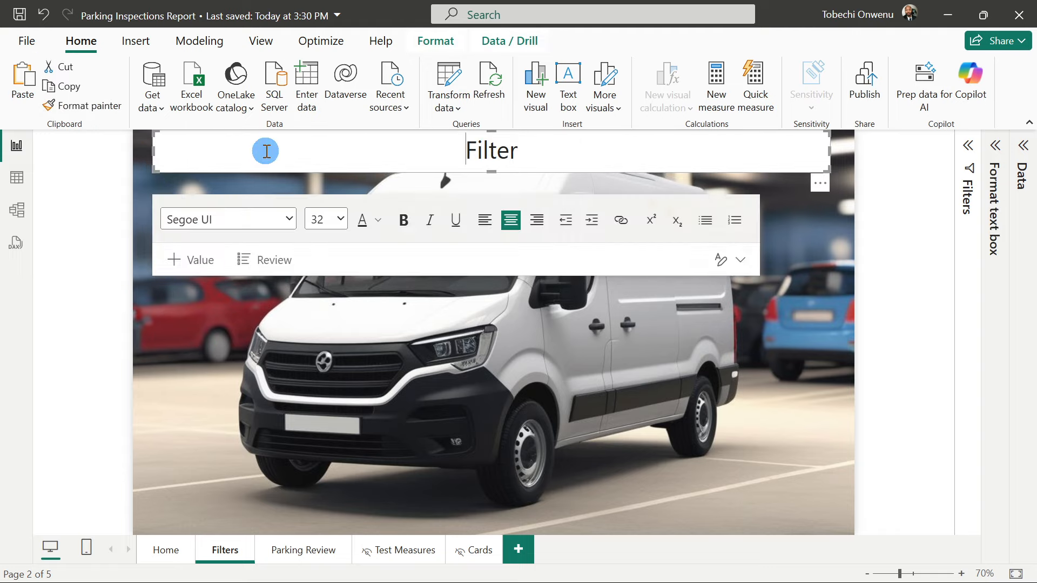
Insert a Back button, enlarge it and place it at the left end of the title banner.
click(135, 44)
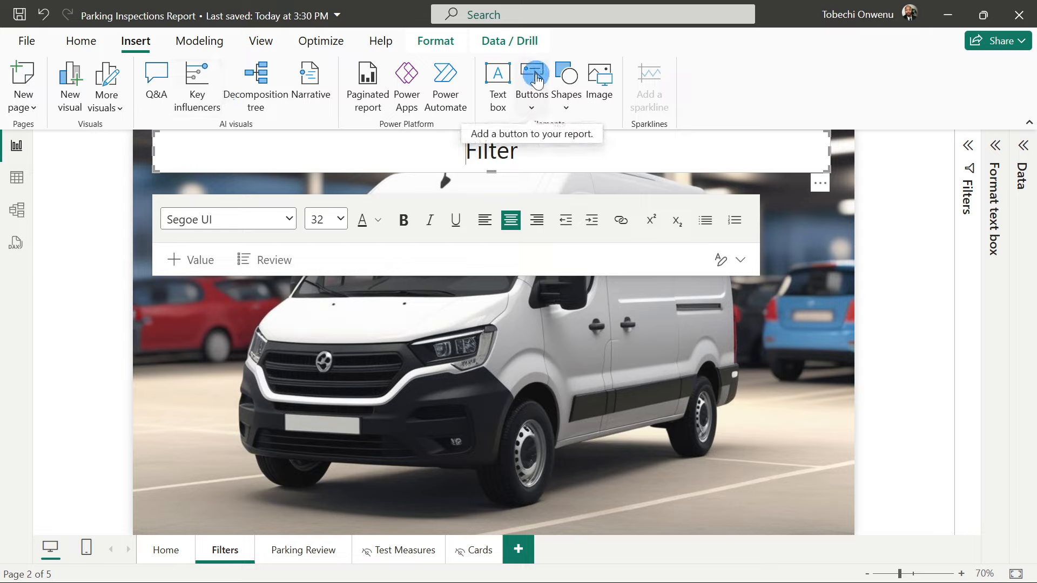
click(536, 80)
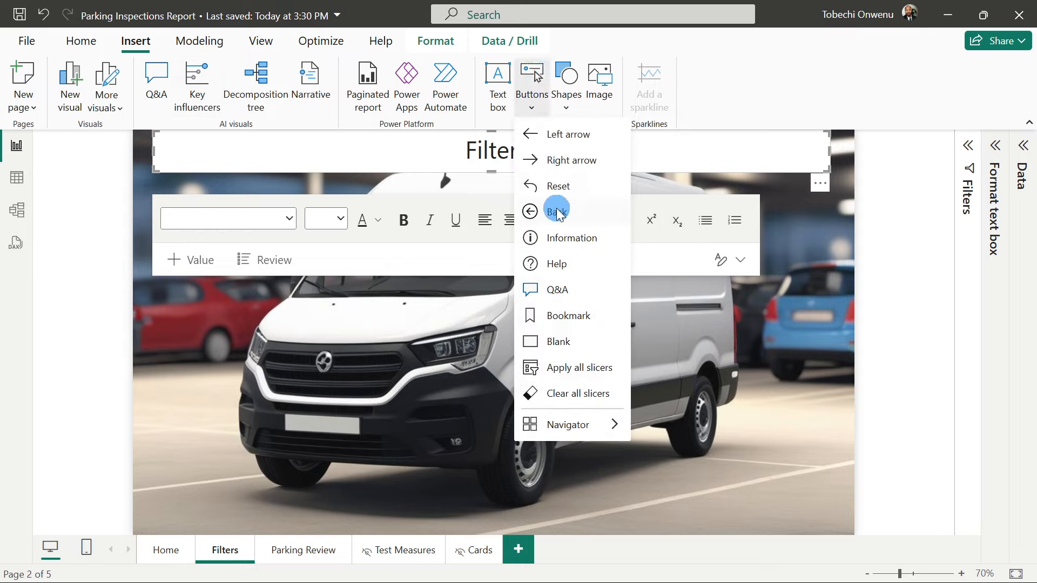
click(555, 216)
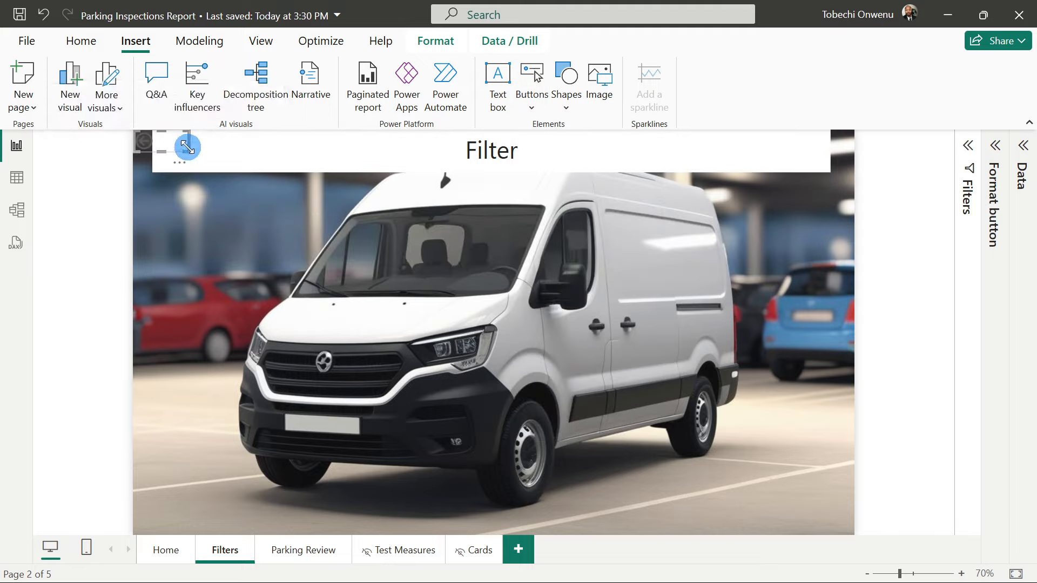
drag(188, 152, 227, 148)
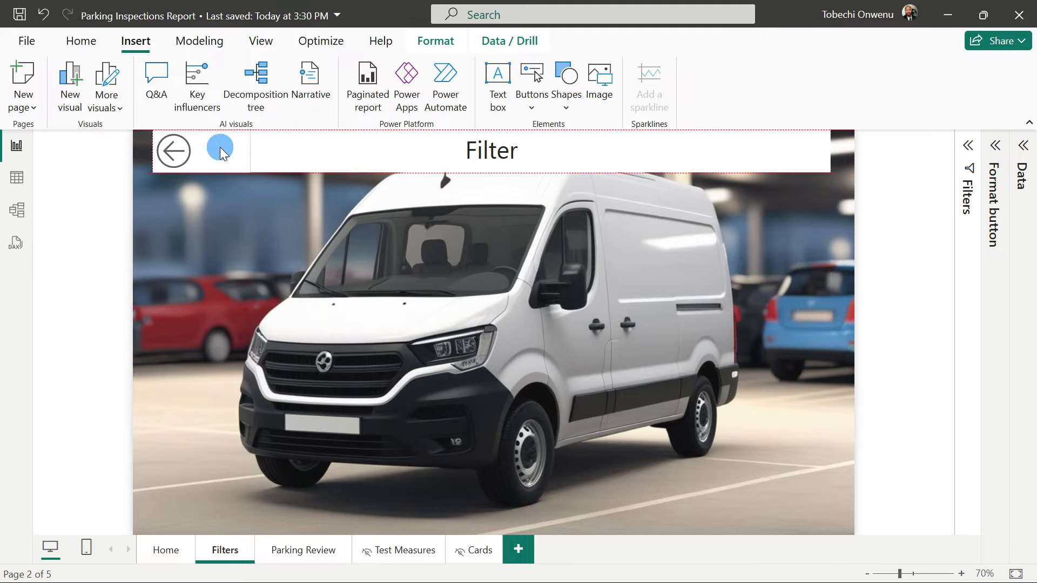
click(204, 257)
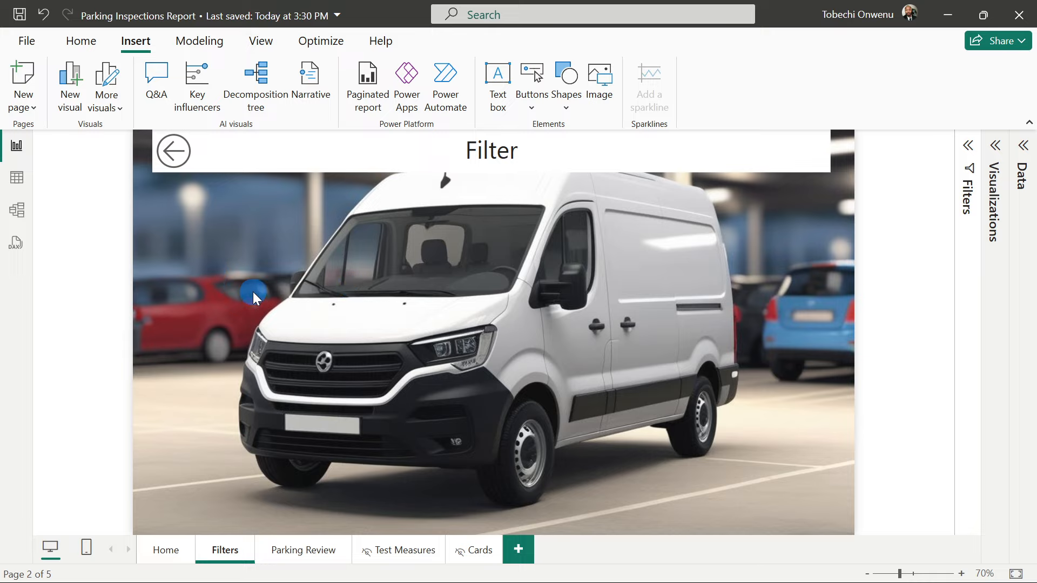
Add an empty slicer, resize it into a narrow tall box and place it below the title at the page's left edge.
click(995, 144)
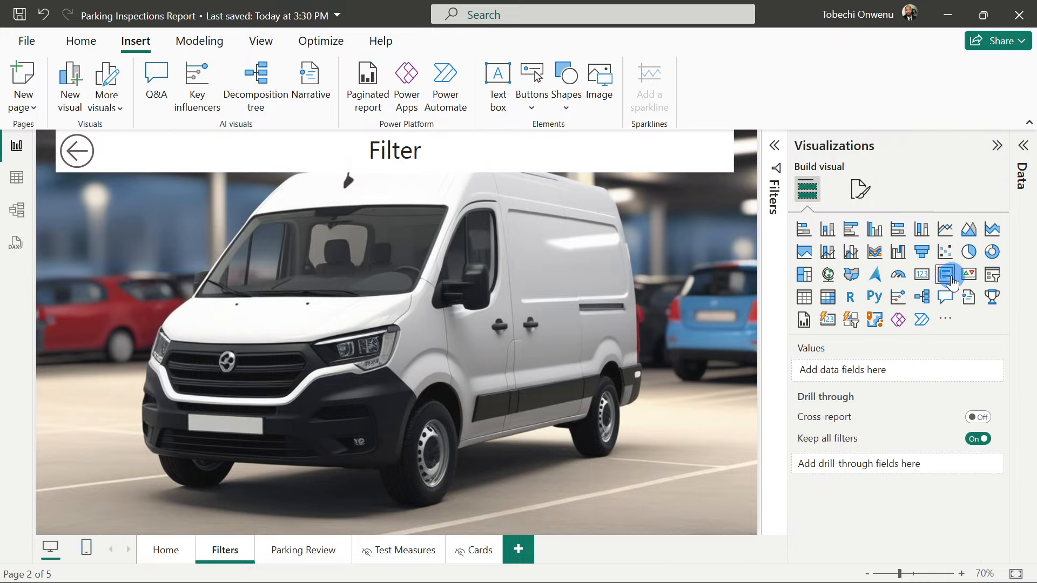
click(991, 276)
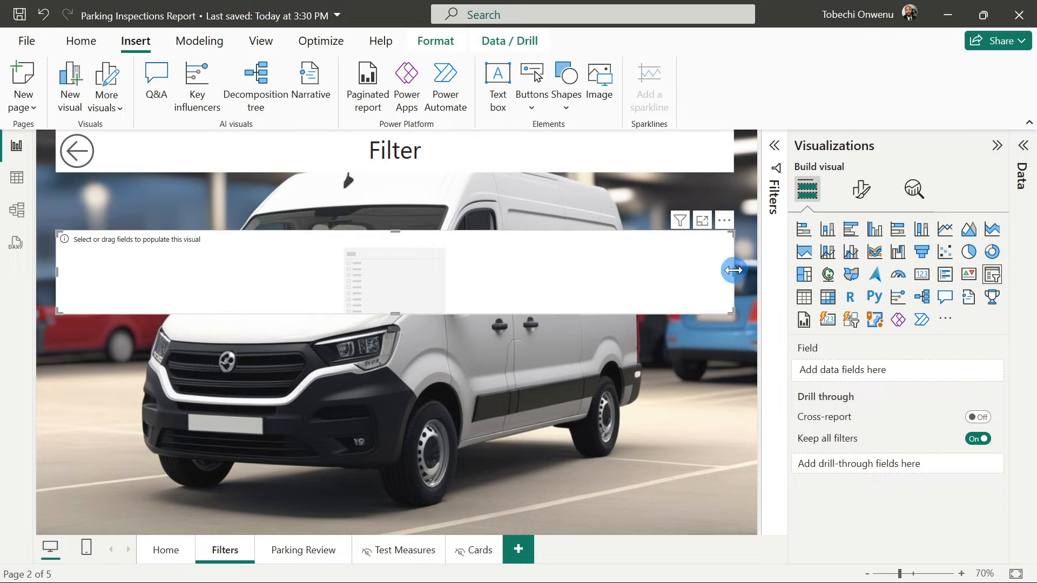
drag(734, 270, 227, 314)
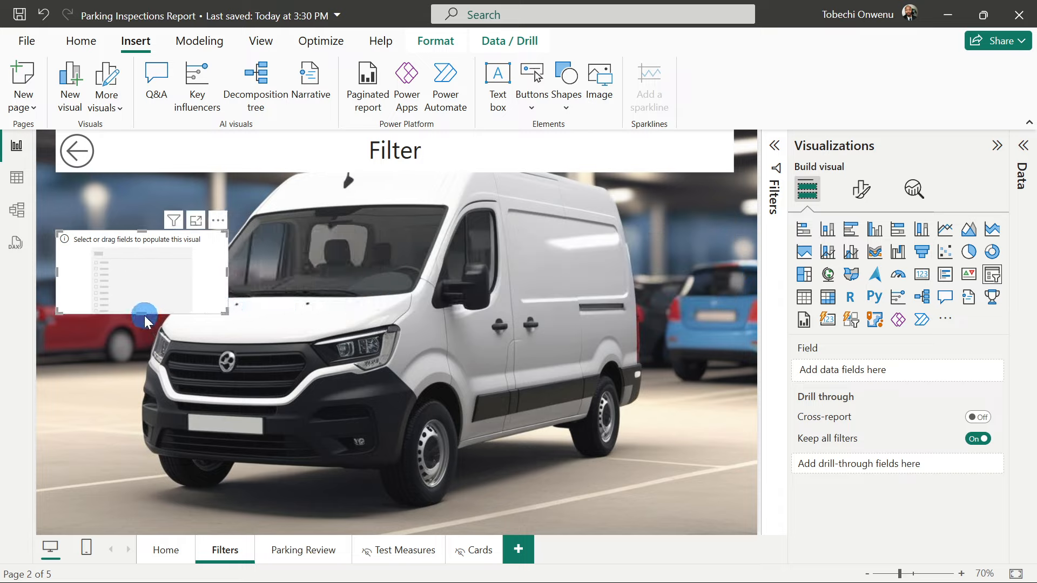
drag(145, 318, 150, 470)
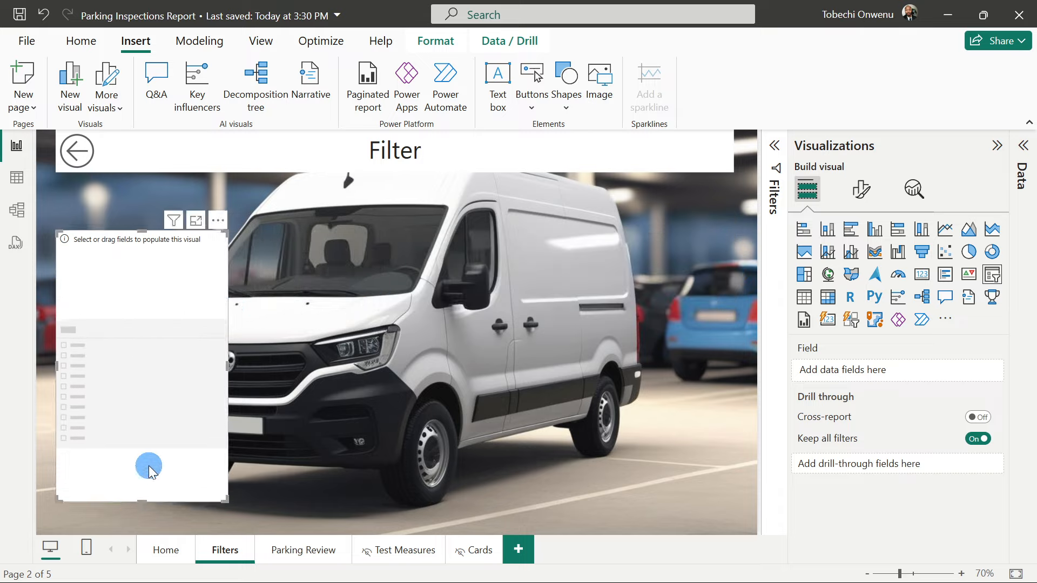
drag(125, 239, 128, 211)
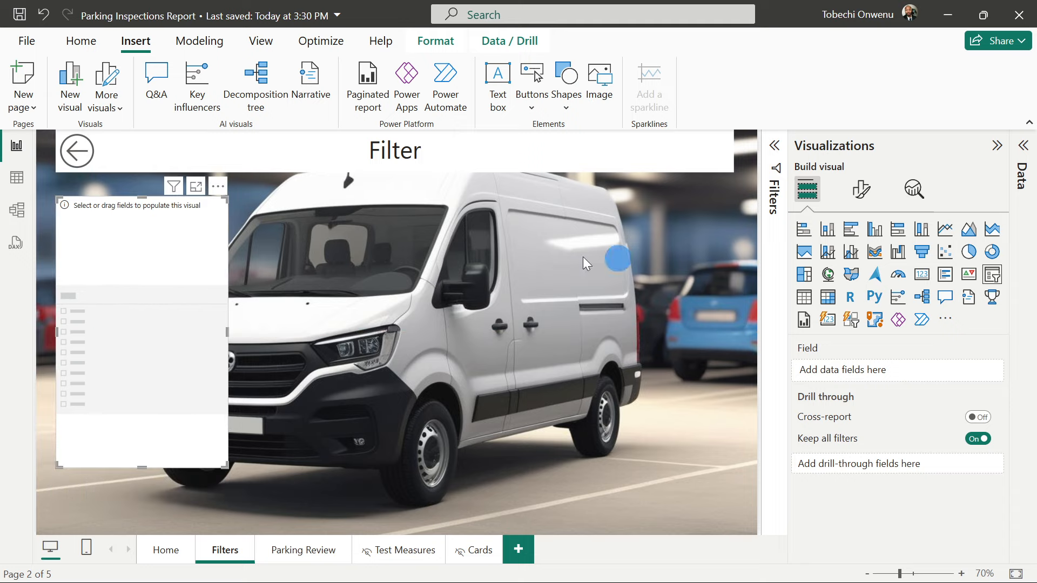
Assign the Make field from the Vehicleinfo table to the slicer.
click(1014, 147)
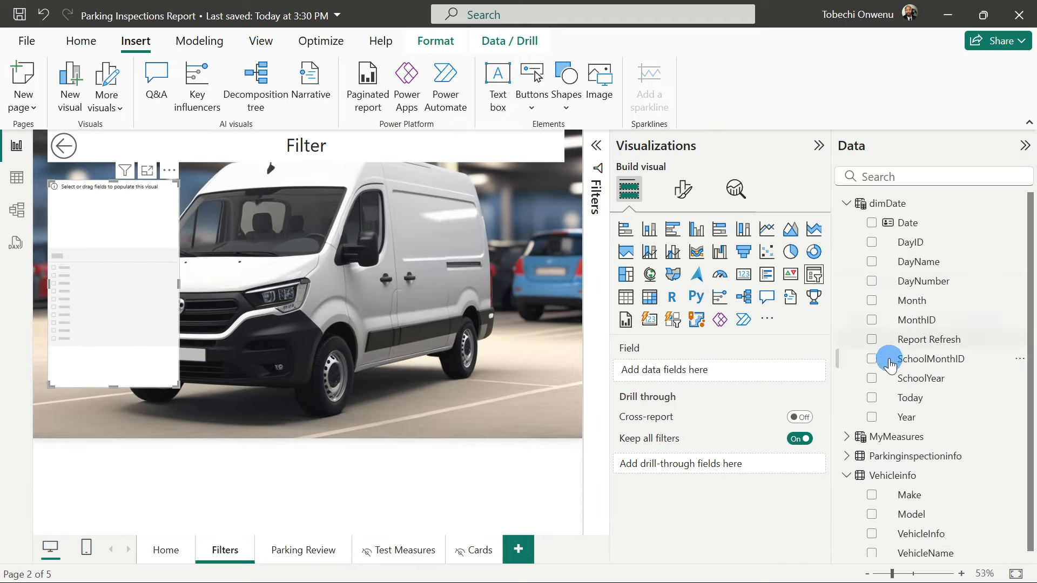
click(848, 205)
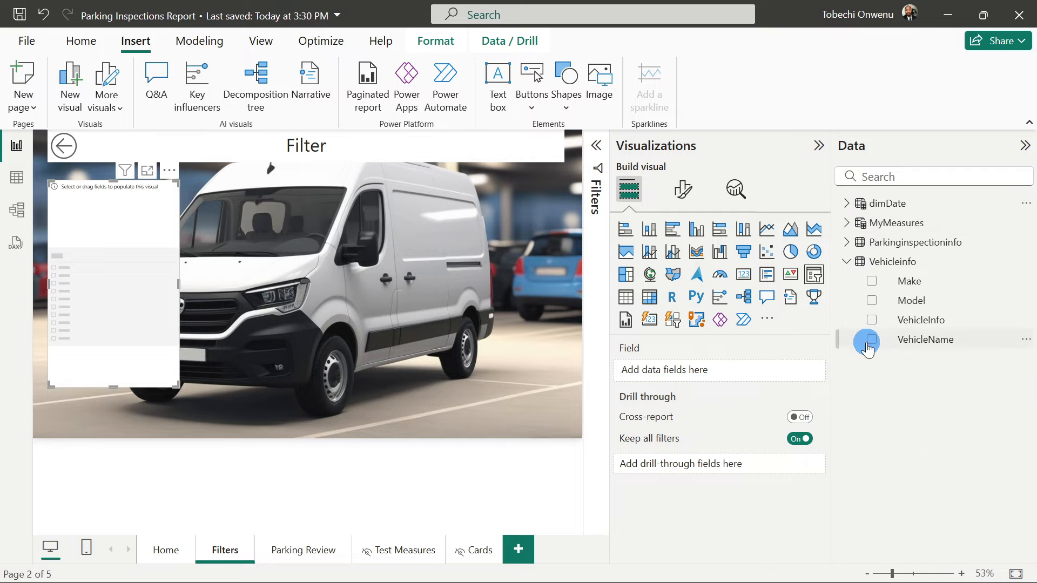
click(872, 281)
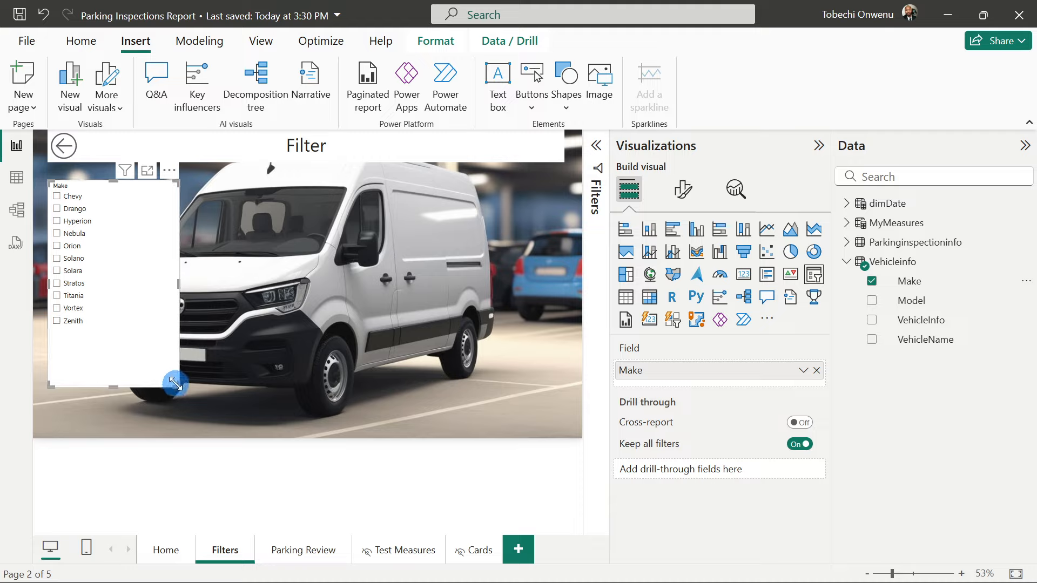
Make the Make slicer narrower and slightly taller, and hide the list of data tables to enlarge the canvas.
drag(177, 386, 146, 410)
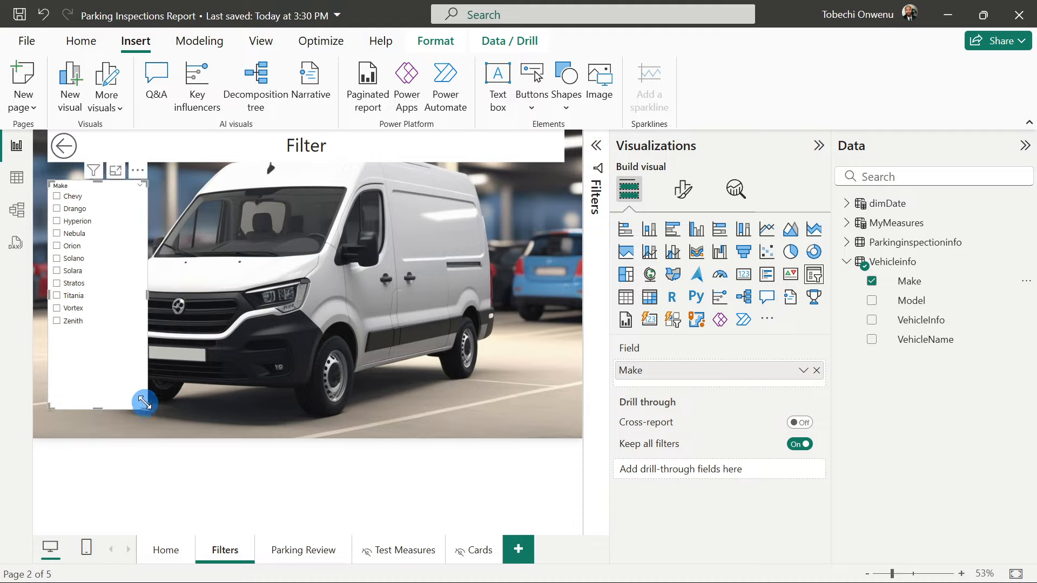
click(623, 272)
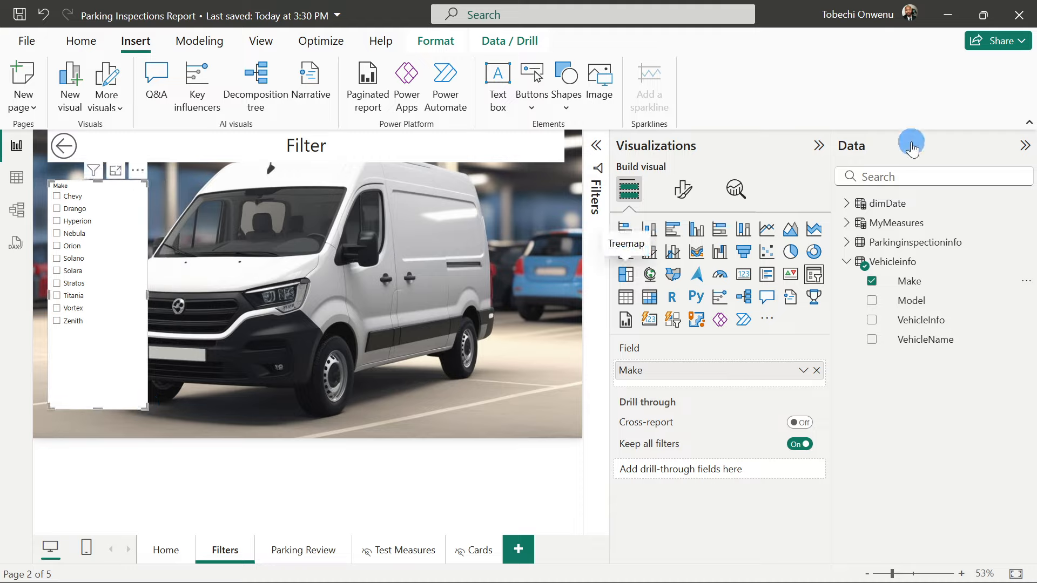
click(1023, 145)
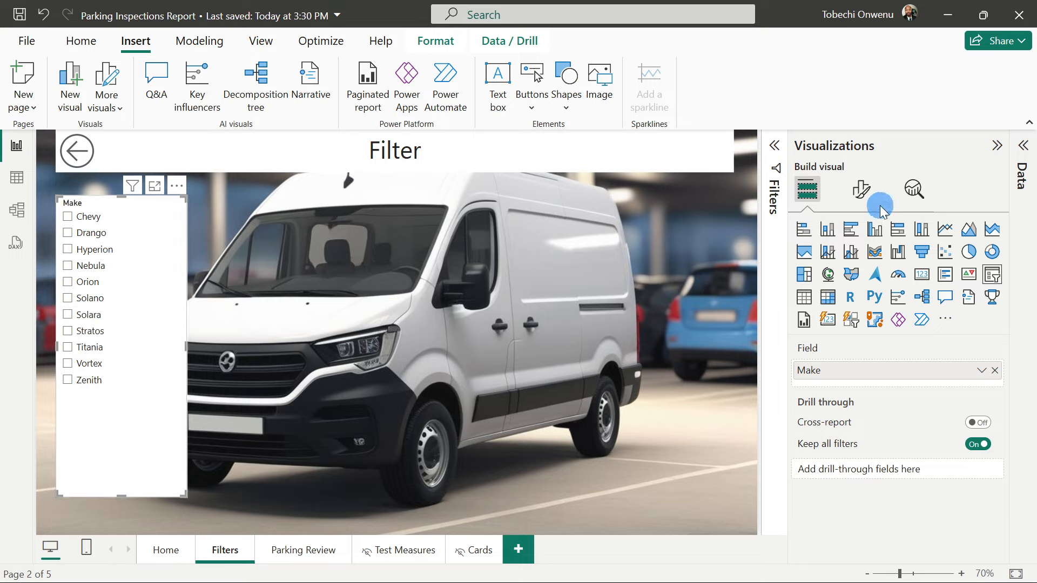
Enable the "Select all" option in the Make slicer's selection settings and save the report.
click(864, 194)
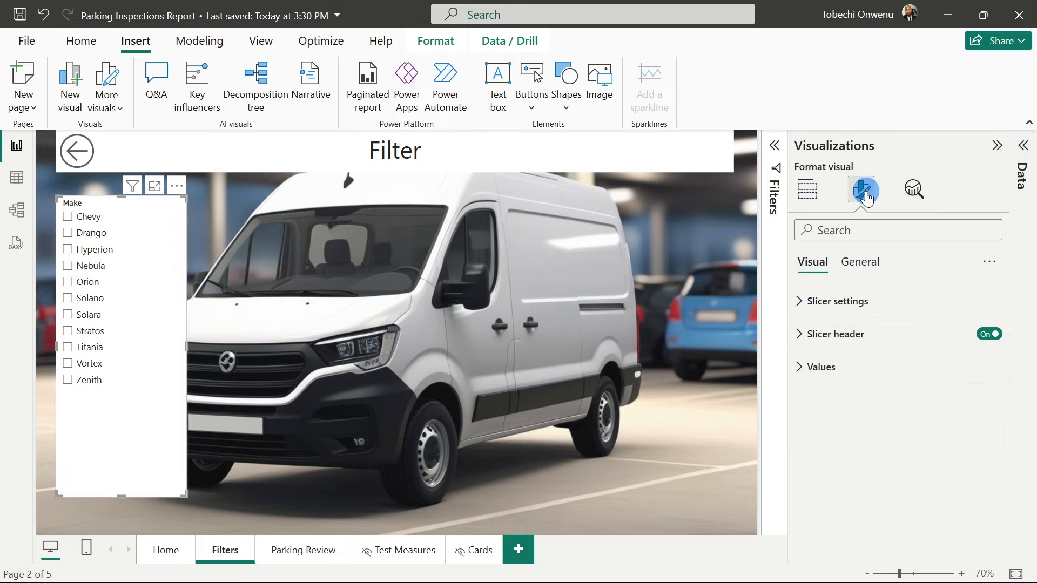
click(845, 312)
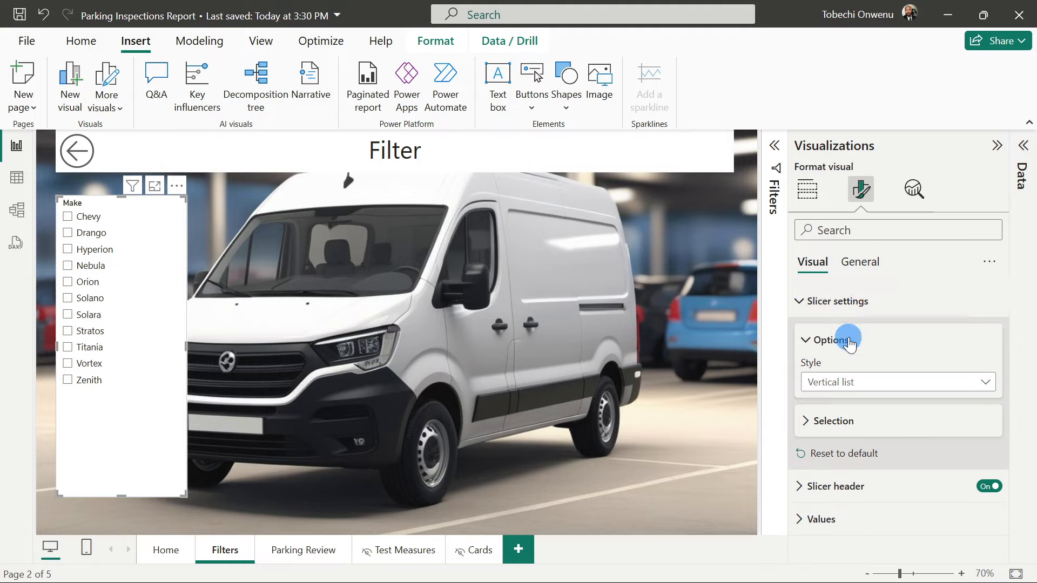
click(831, 425)
scroll(846, 438, down, 1)
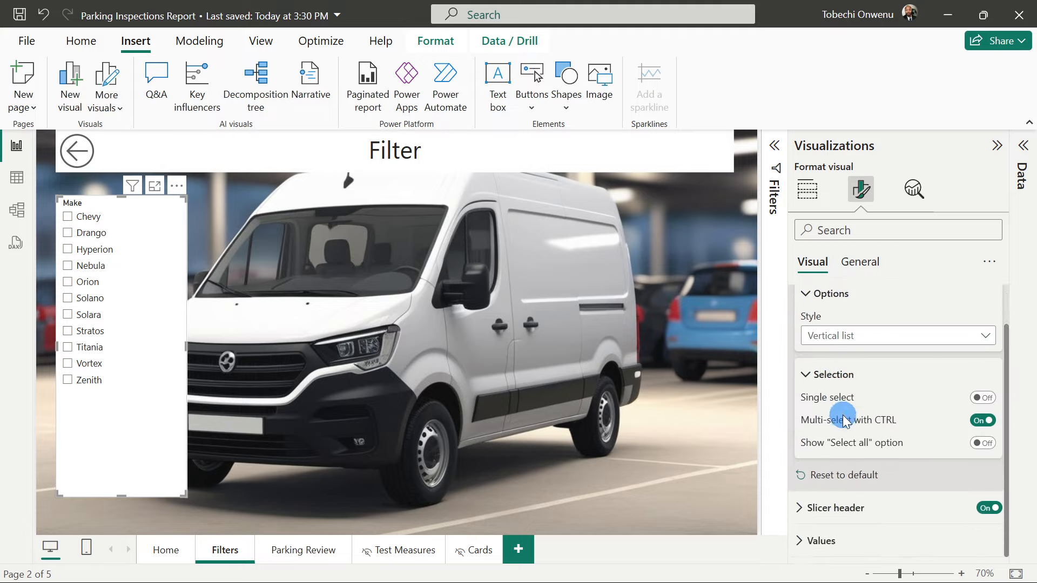
click(979, 444)
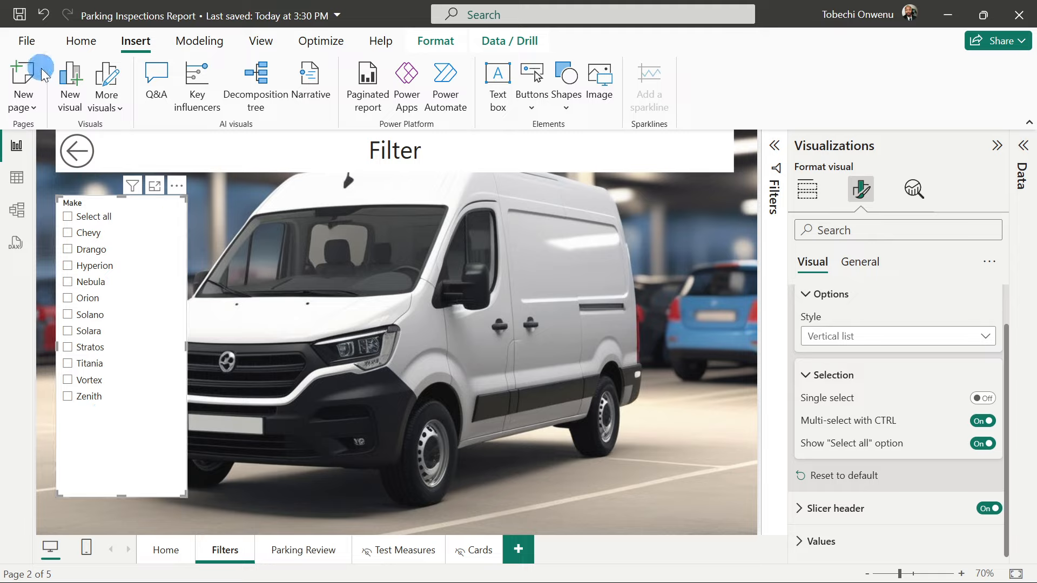
click(17, 17)
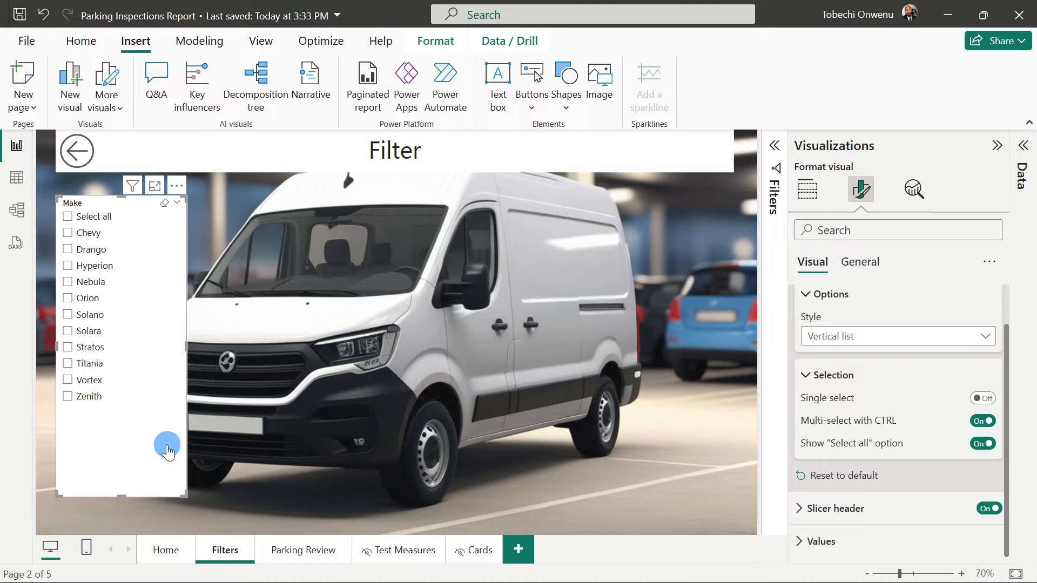
Duplicate the Make slicer three times, placing one copy beside the original, a wide short one further along, and a smaller one beneath that.
drag(167, 451, 168, 447)
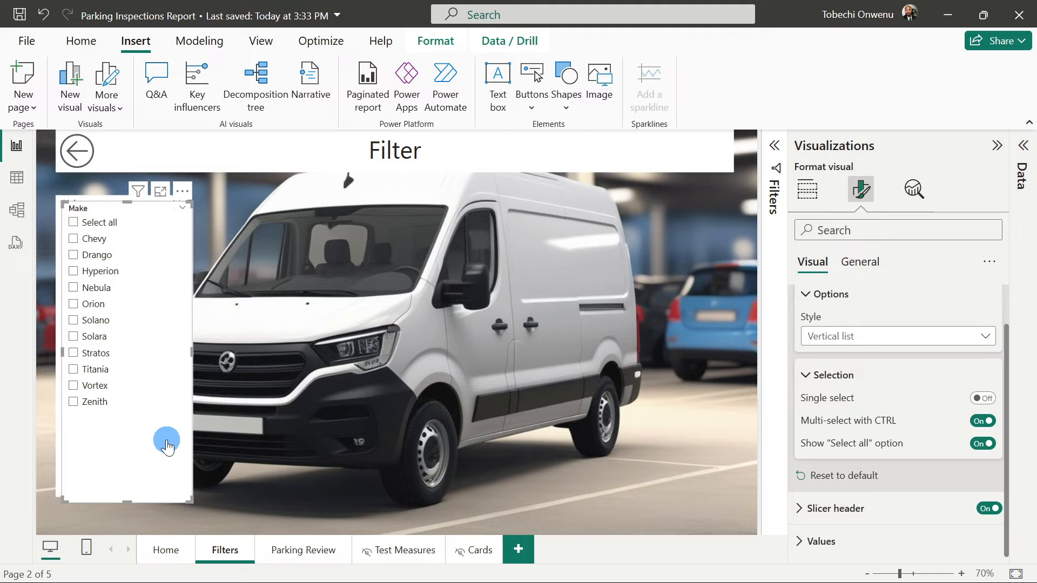
drag(168, 448, 418, 449)
drag(483, 456, 550, 472)
drag(322, 440, 446, 429)
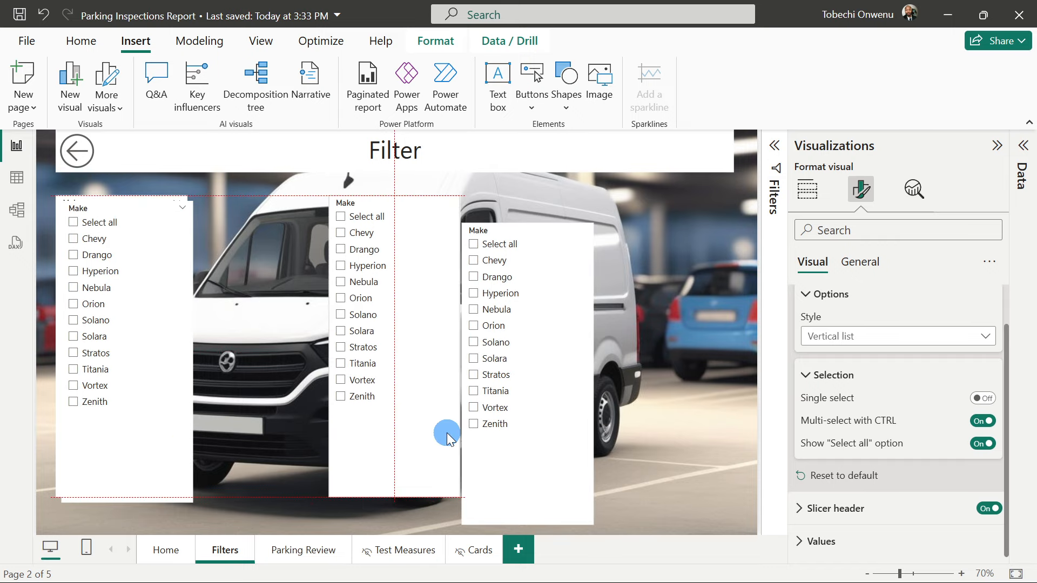
drag(120, 431, 265, 430)
click(450, 426)
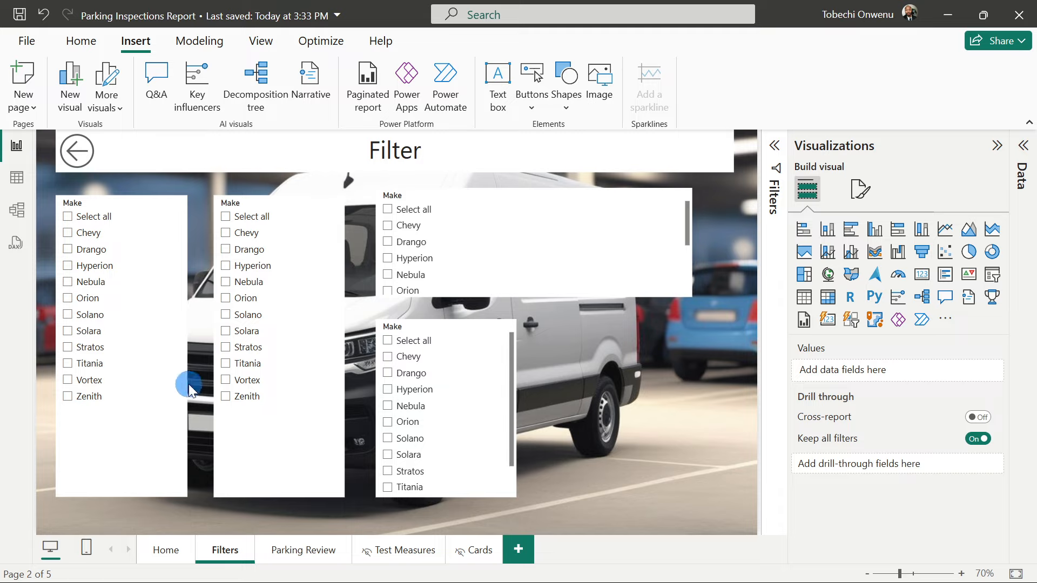
Replace Make with the Model field from Vehicleinfo in the second tall slicer and extend its lower edge slightly.
click(259, 478)
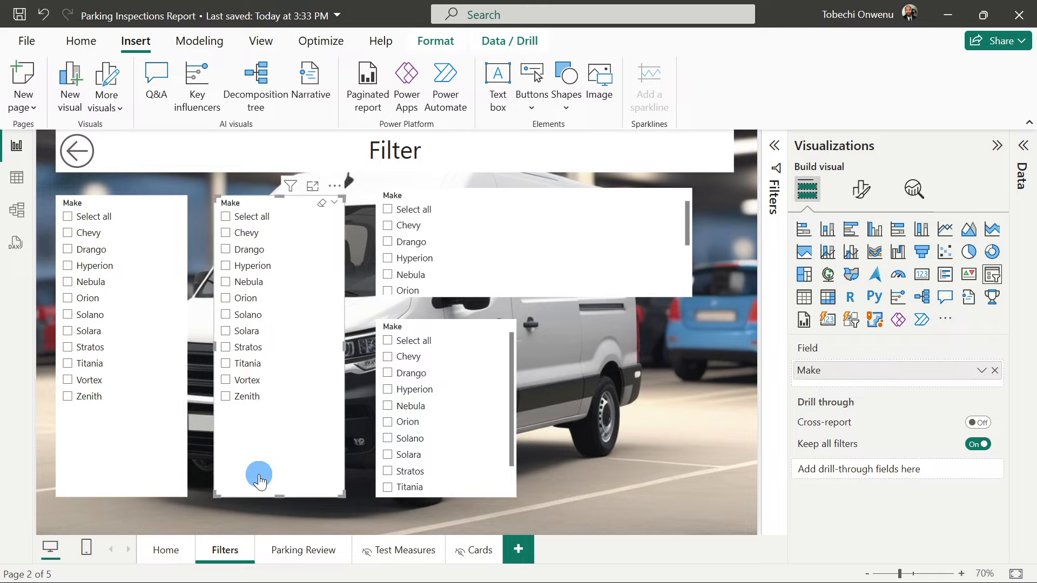
click(1021, 151)
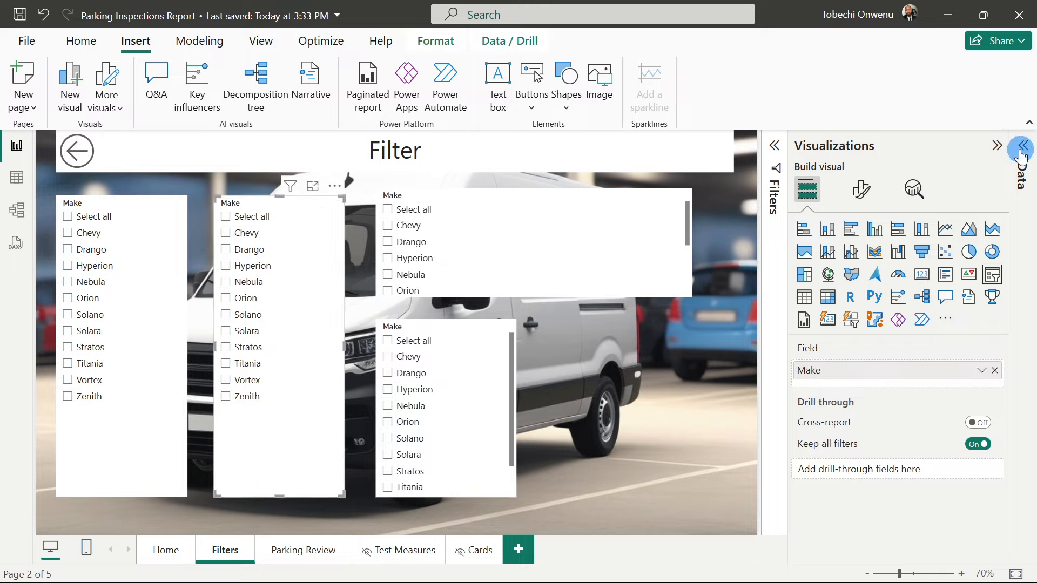
click(1023, 145)
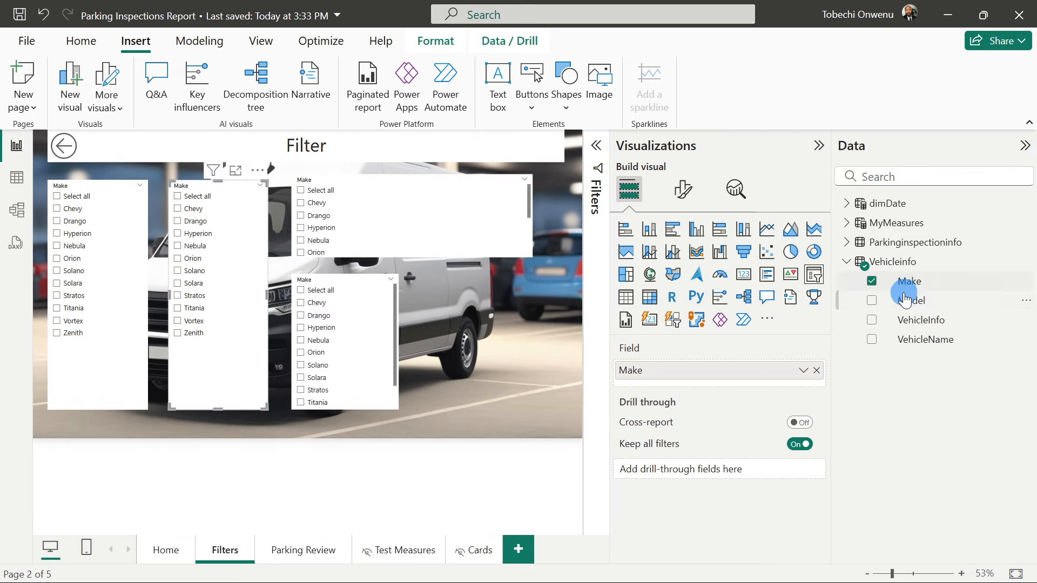
click(872, 281)
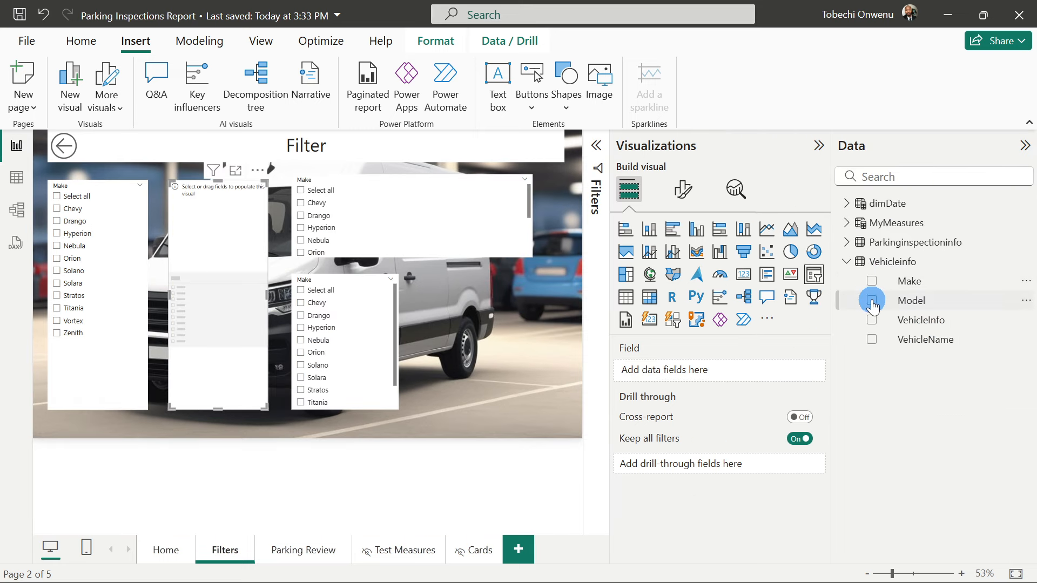
click(872, 304)
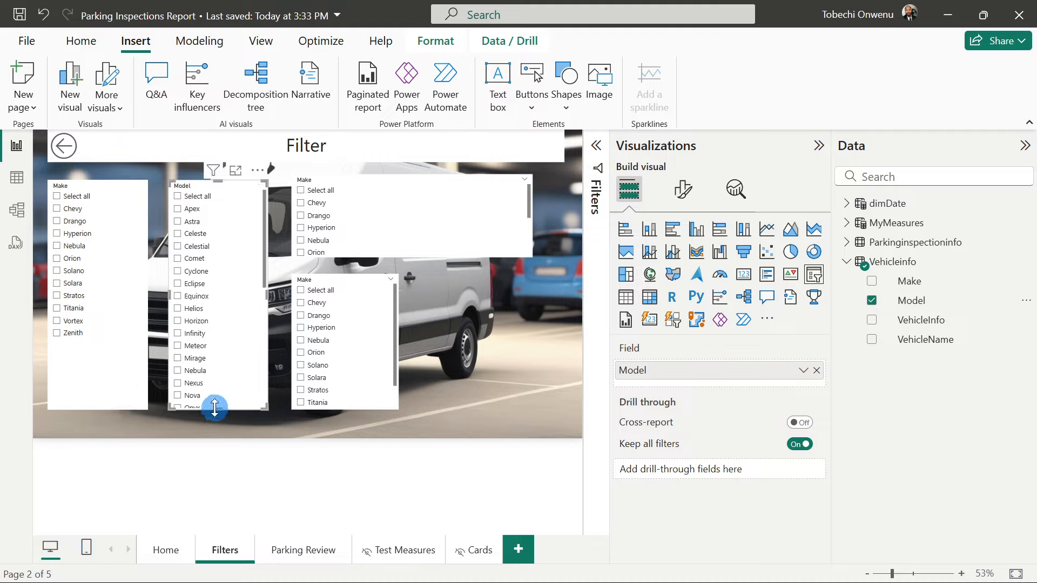
drag(216, 407, 216, 417)
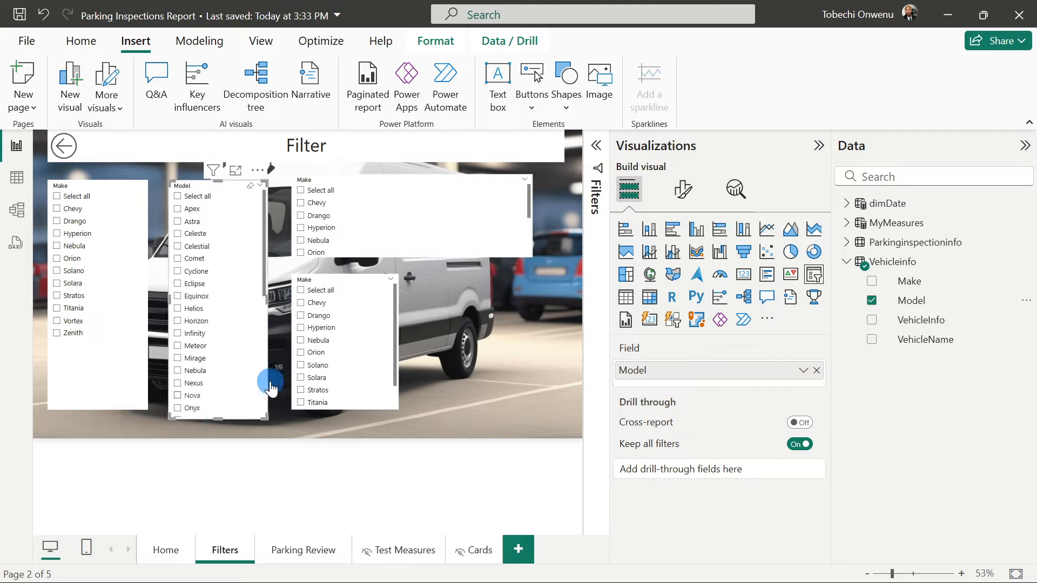
Replace Make with DayName from dimDate in the slicer below the wide one, extending its lower edge and lowering its upper edge.
click(387, 392)
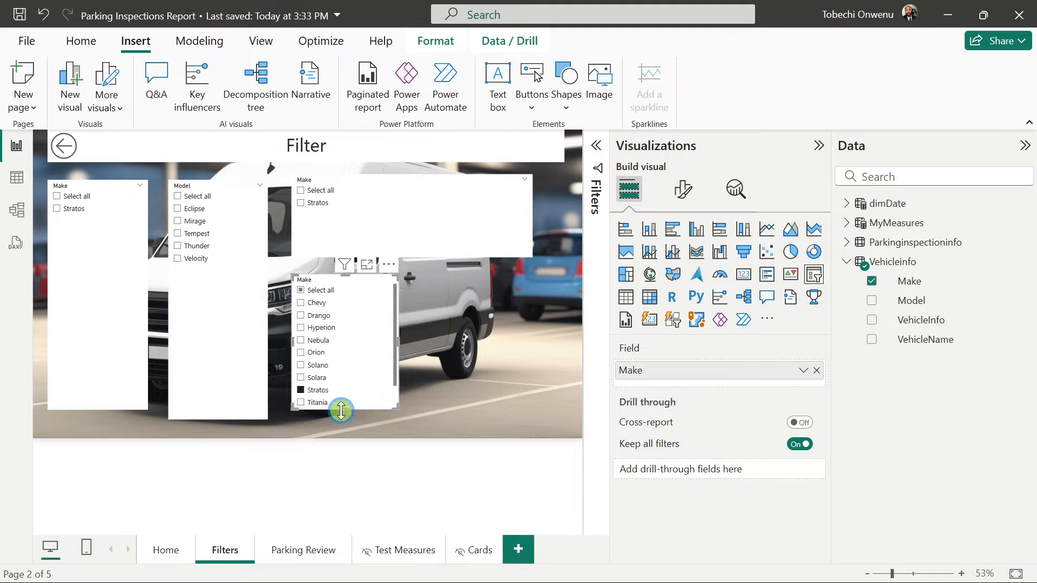
drag(341, 410, 343, 419)
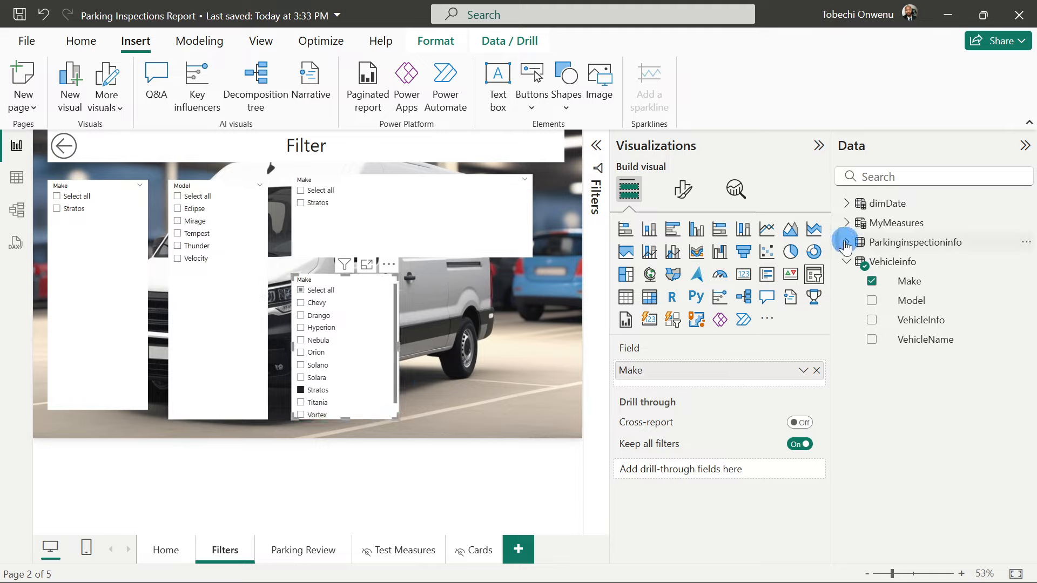
click(872, 282)
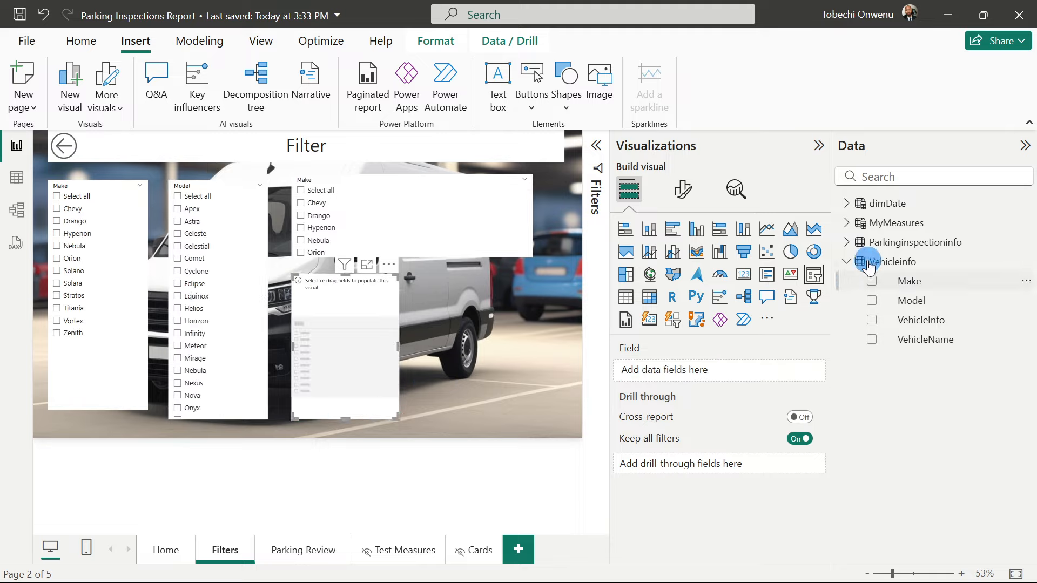
click(847, 204)
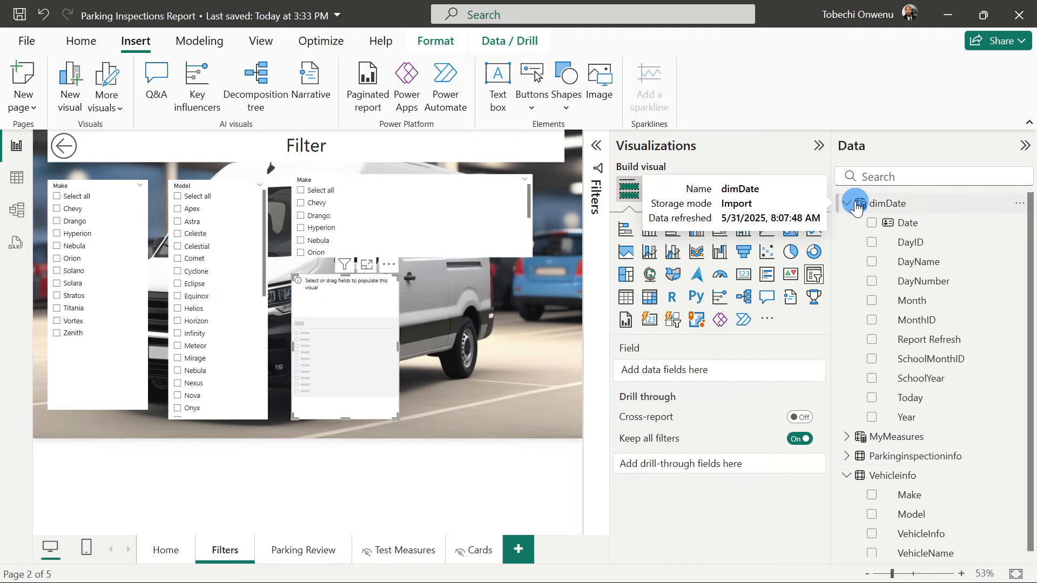
click(873, 263)
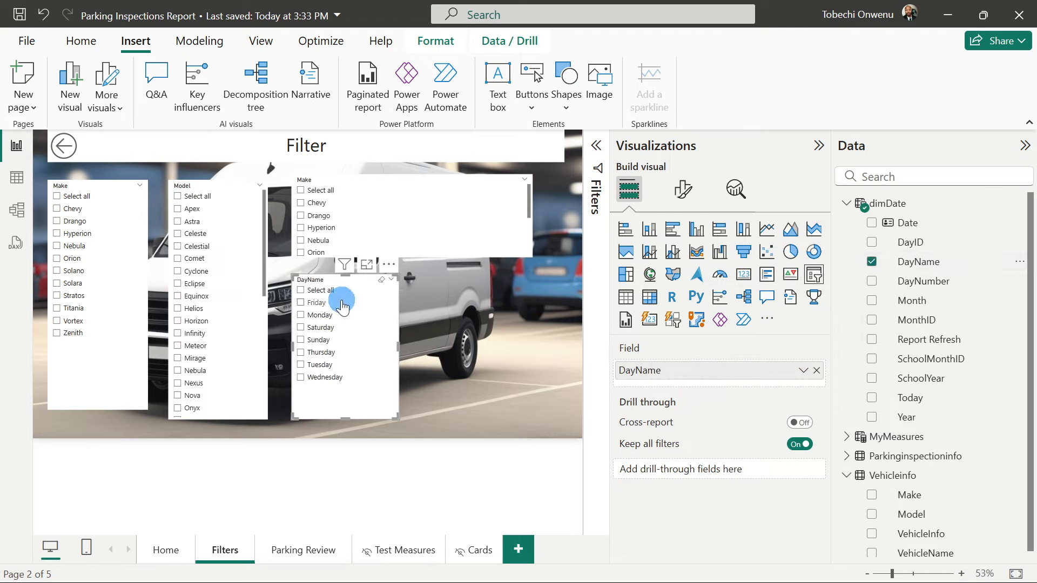
drag(346, 276, 348, 298)
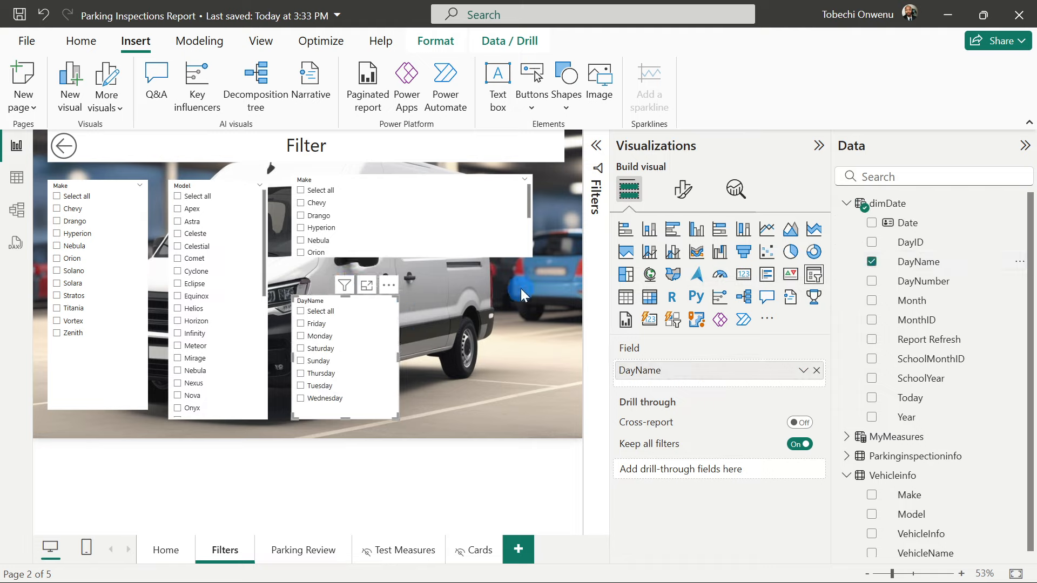
Replace Make with the Date field from the dimDate table in the wide slicer.
click(502, 241)
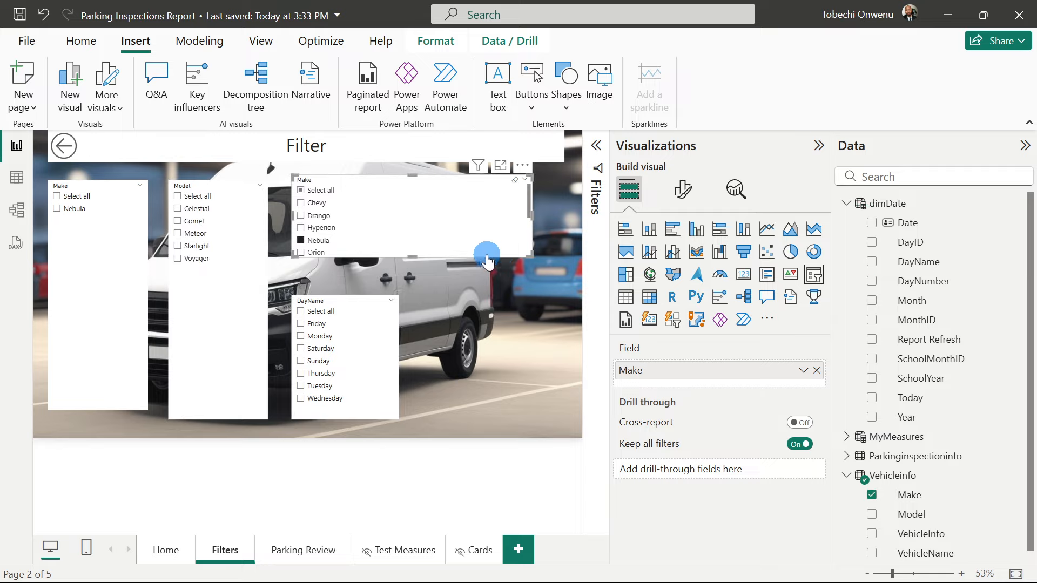
click(872, 496)
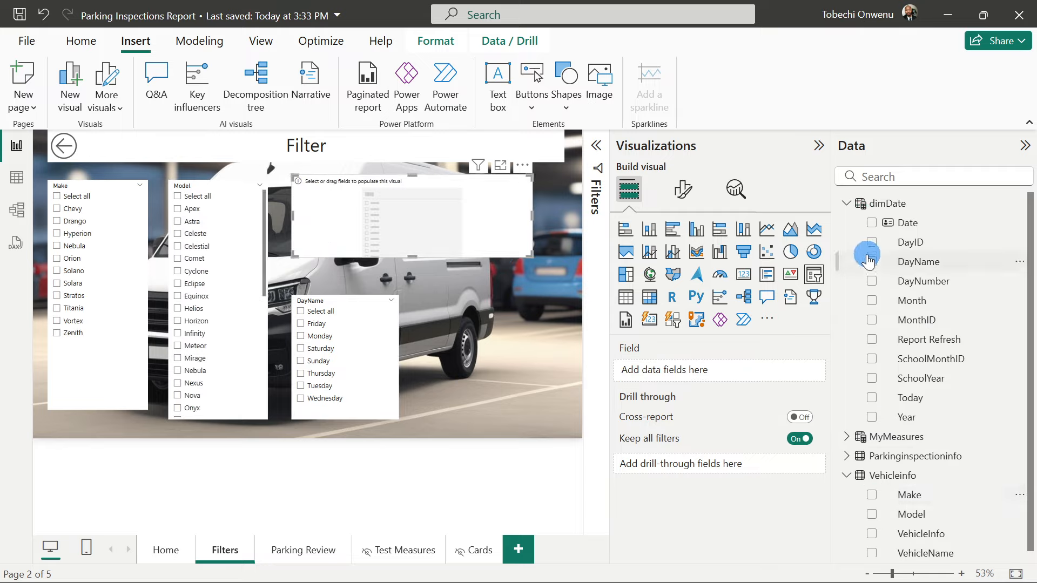
click(872, 223)
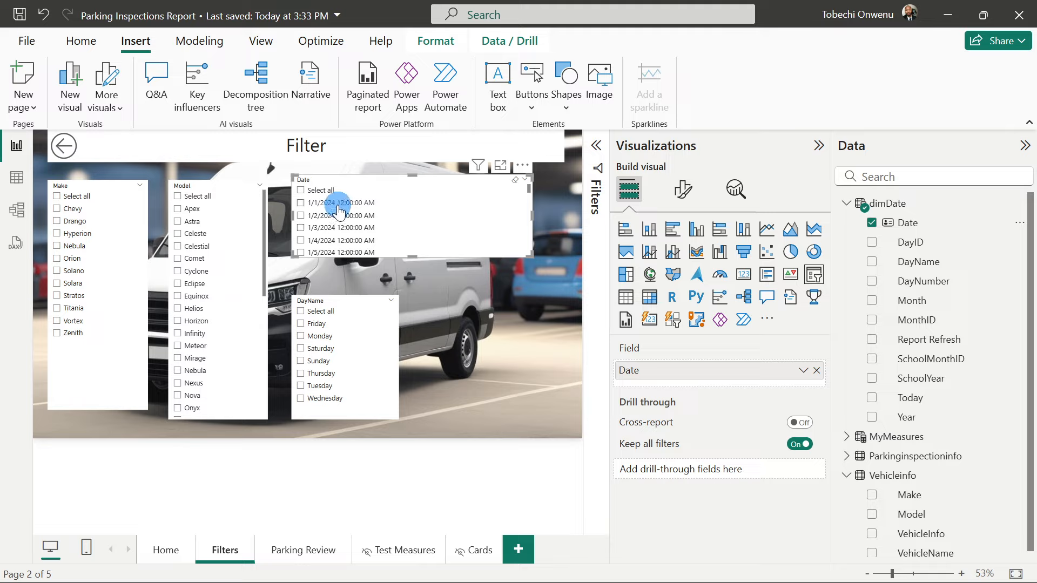
Set the Date slicer's style to Between.
click(684, 195)
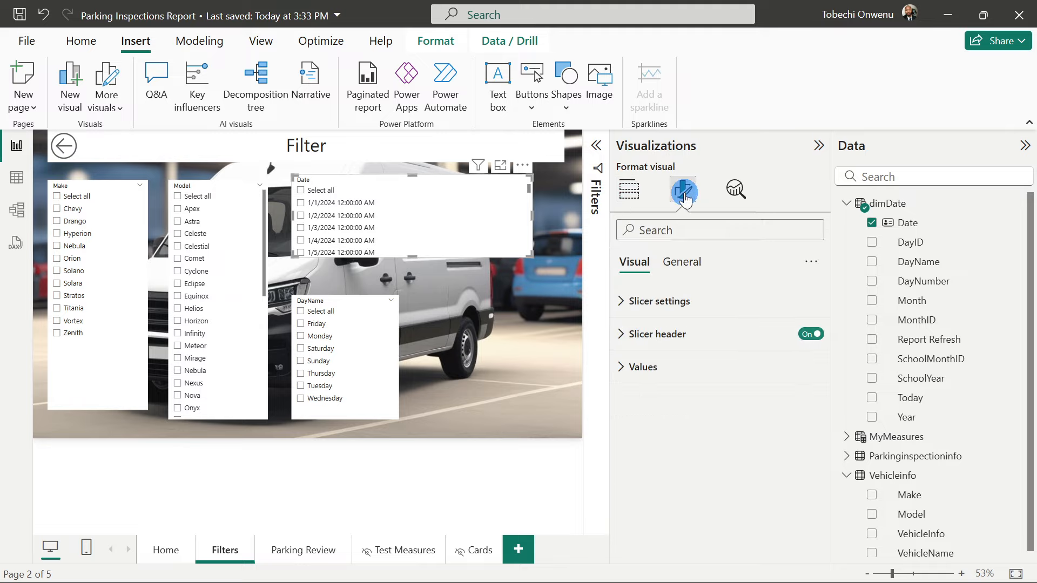
click(664, 304)
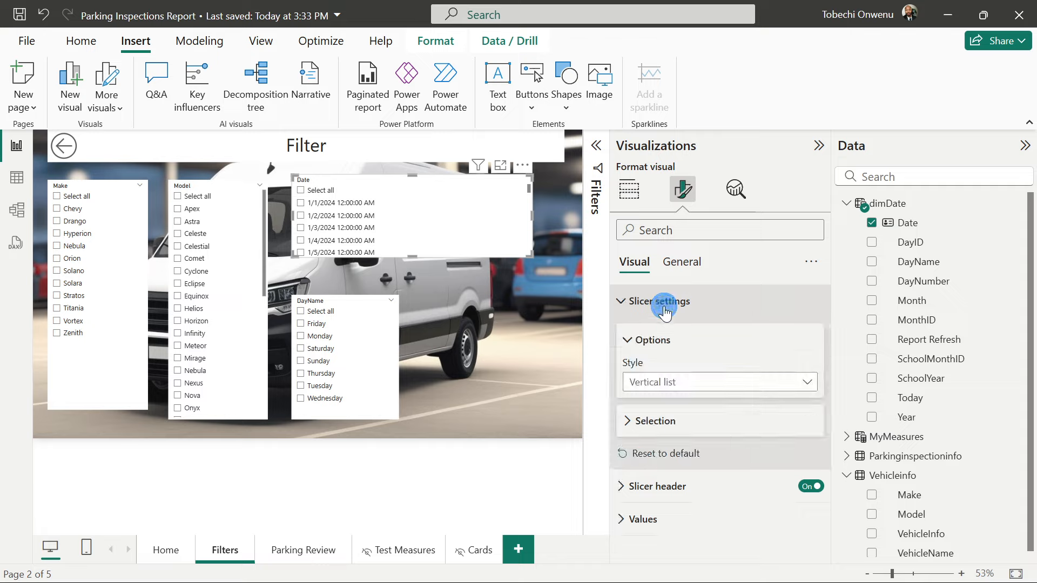
click(702, 383)
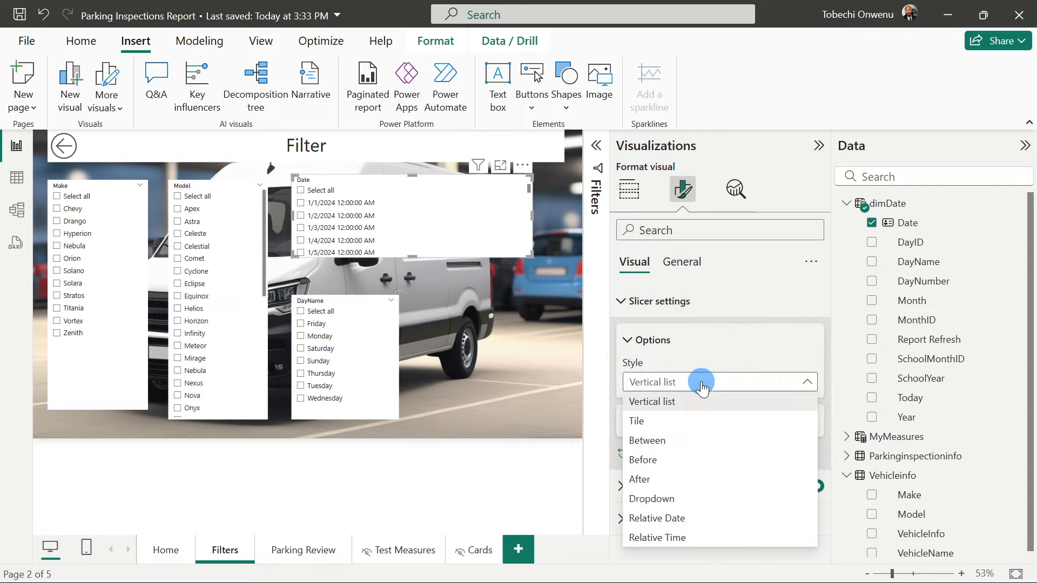
click(686, 439)
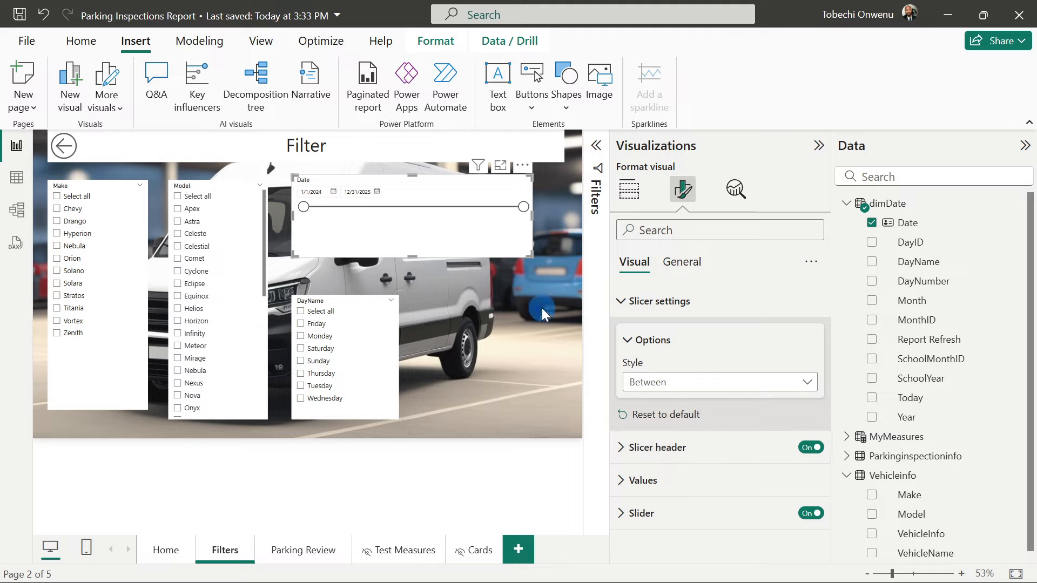
Set the font size of the Date slicer's values to 14 and hide the list of data tables.
click(627, 480)
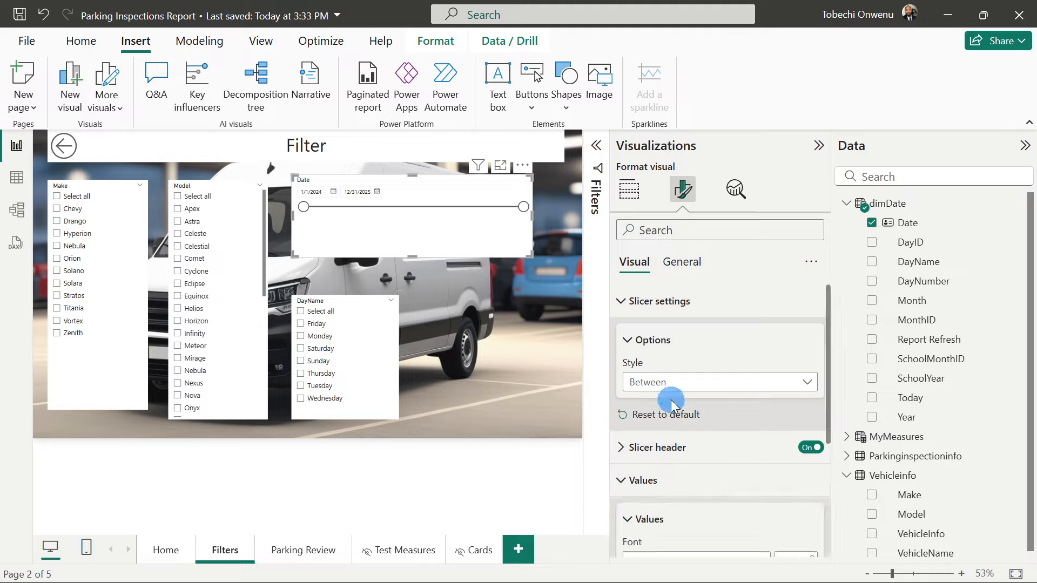
scroll(671, 405, down, 3)
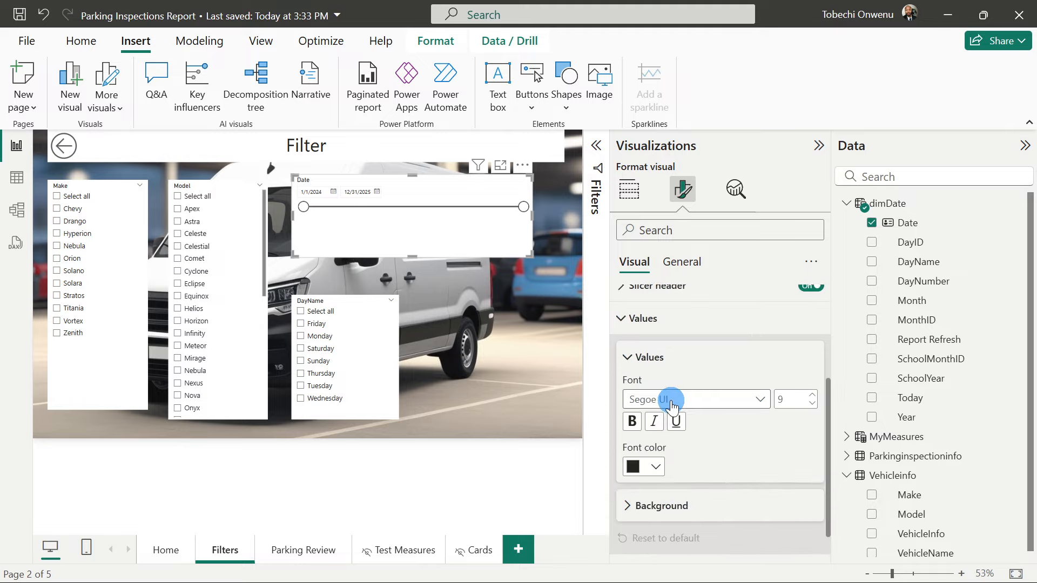
click(812, 398)
click(813, 398)
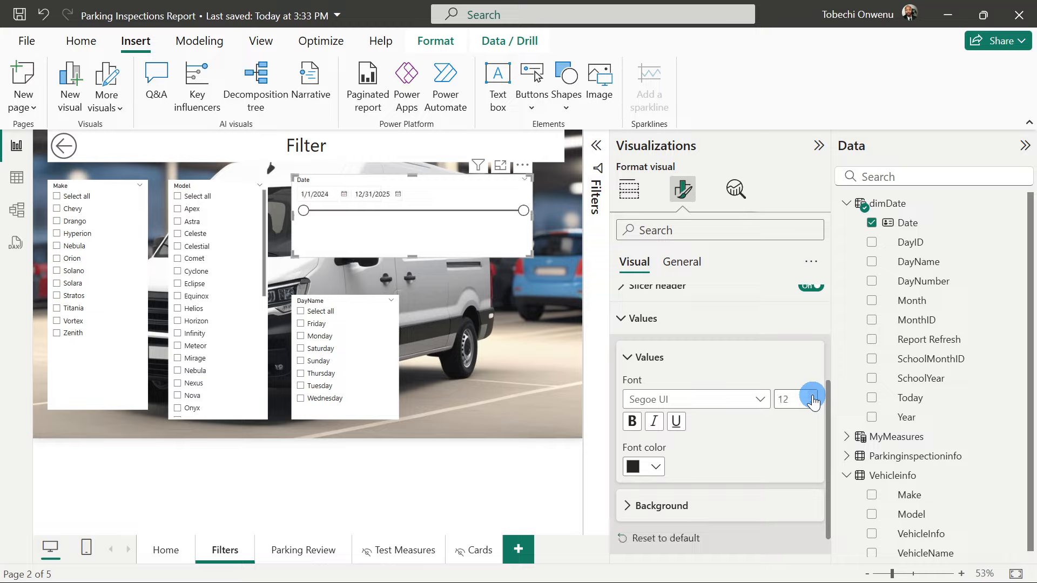
click(813, 398)
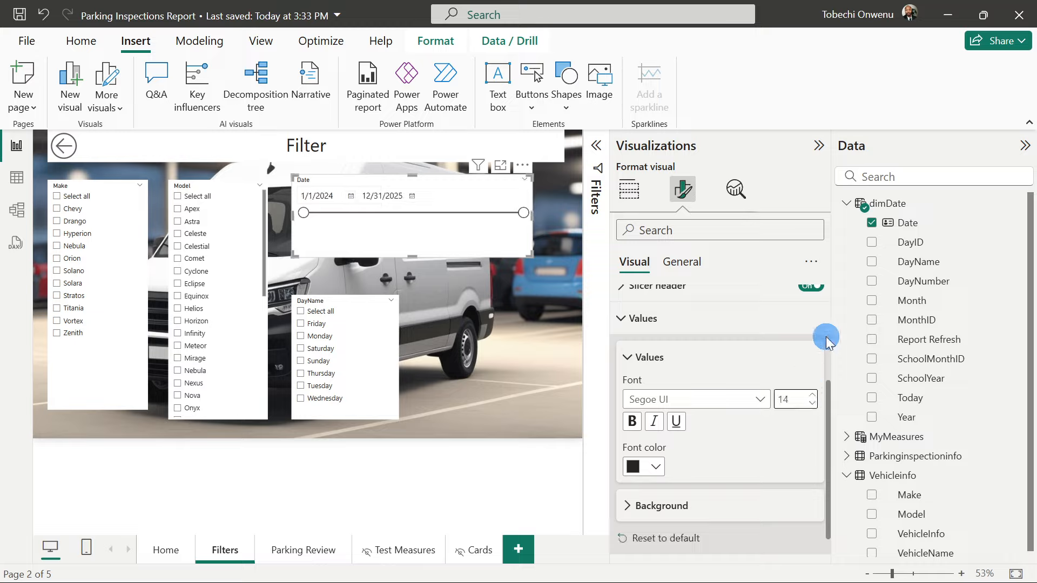
click(1019, 147)
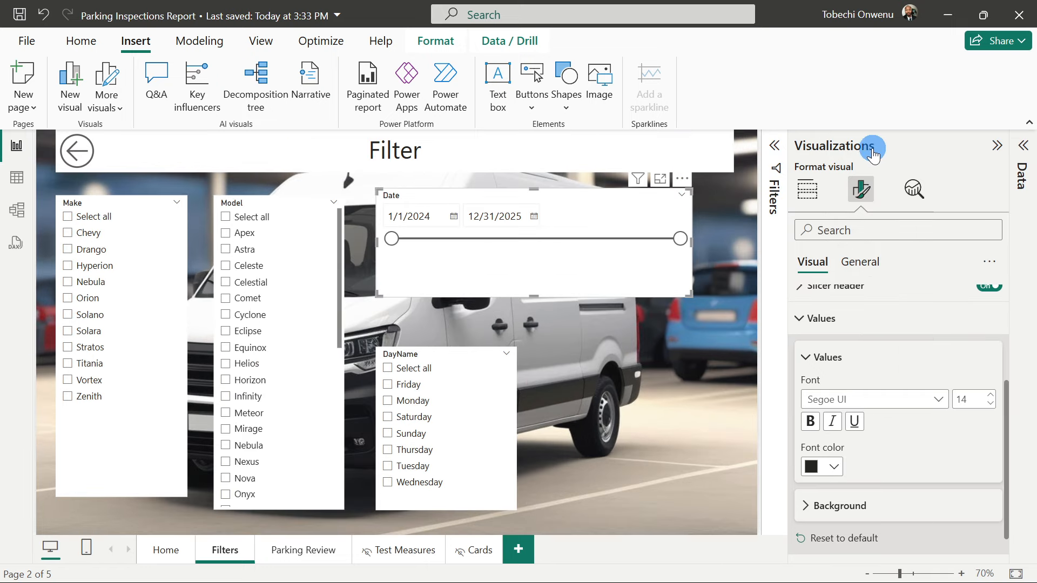
Hide the visual formatting options and extend the Make slicer's lower edge to line up with the Model slicer's.
click(992, 146)
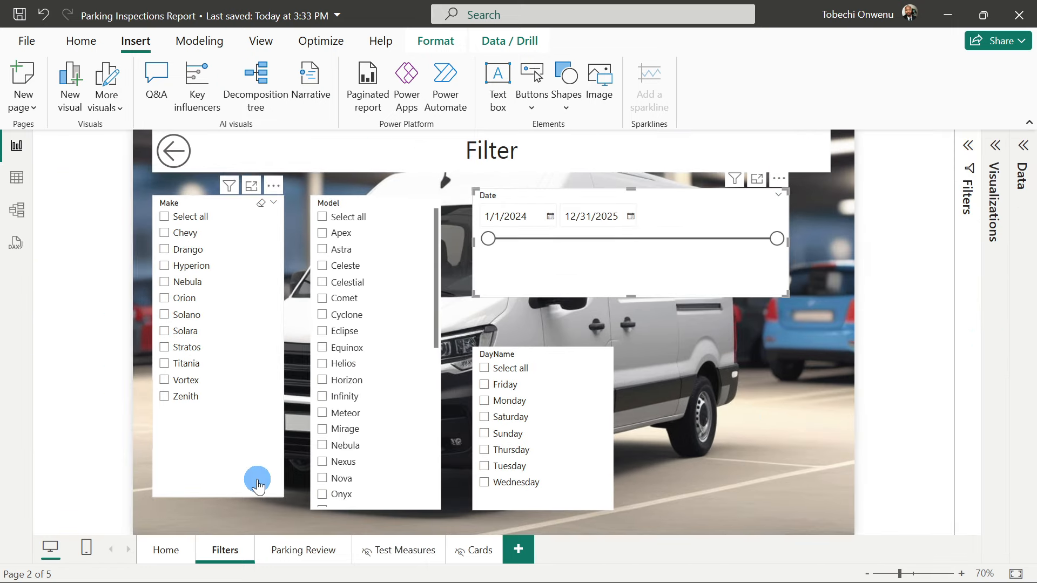
click(242, 496)
drag(221, 500, 220, 508)
click(652, 439)
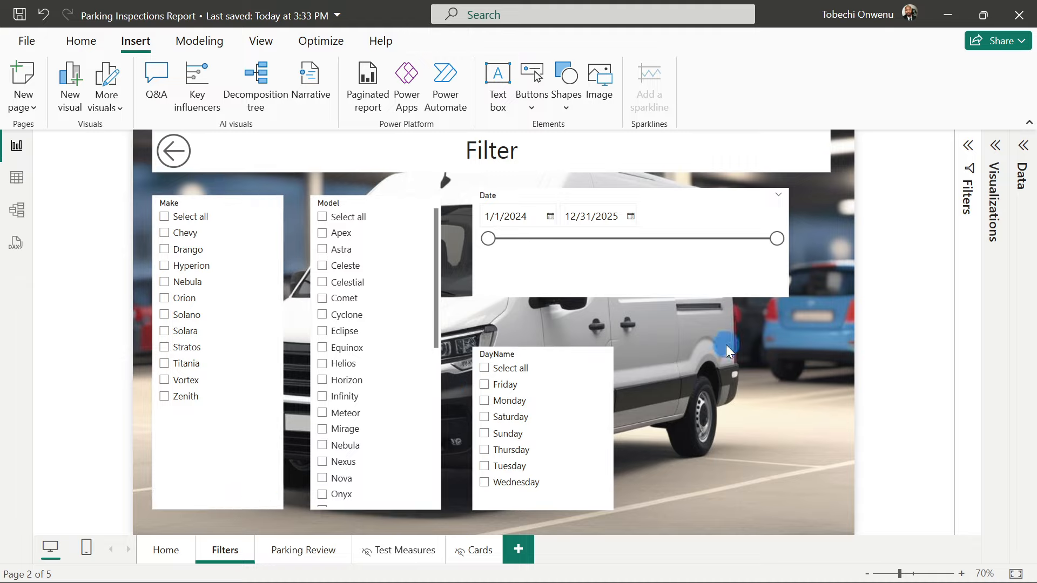
Turn on the visual border of the Date slicer and set its width to 3 px.
click(756, 286)
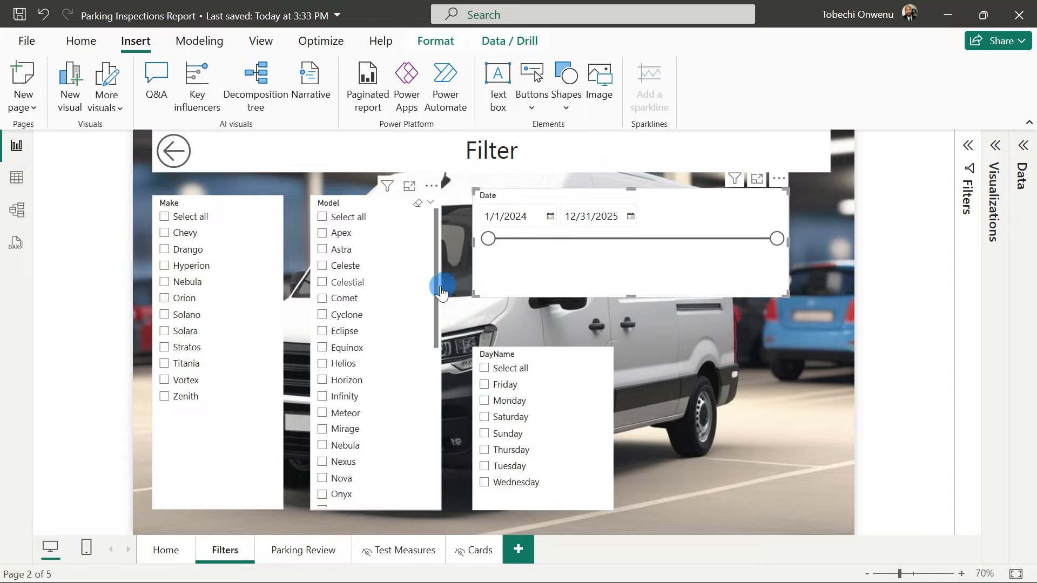
click(997, 145)
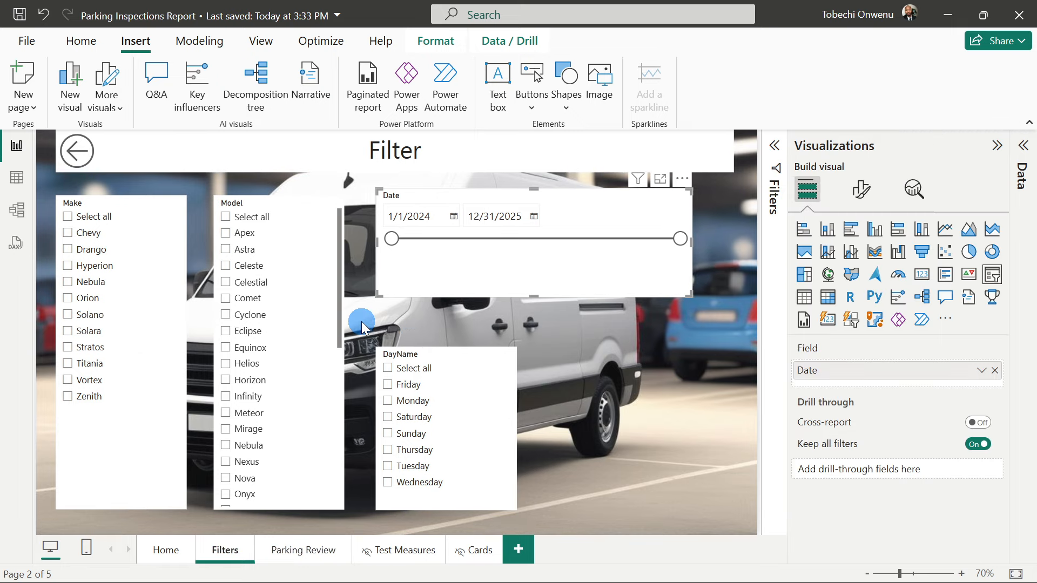
click(859, 196)
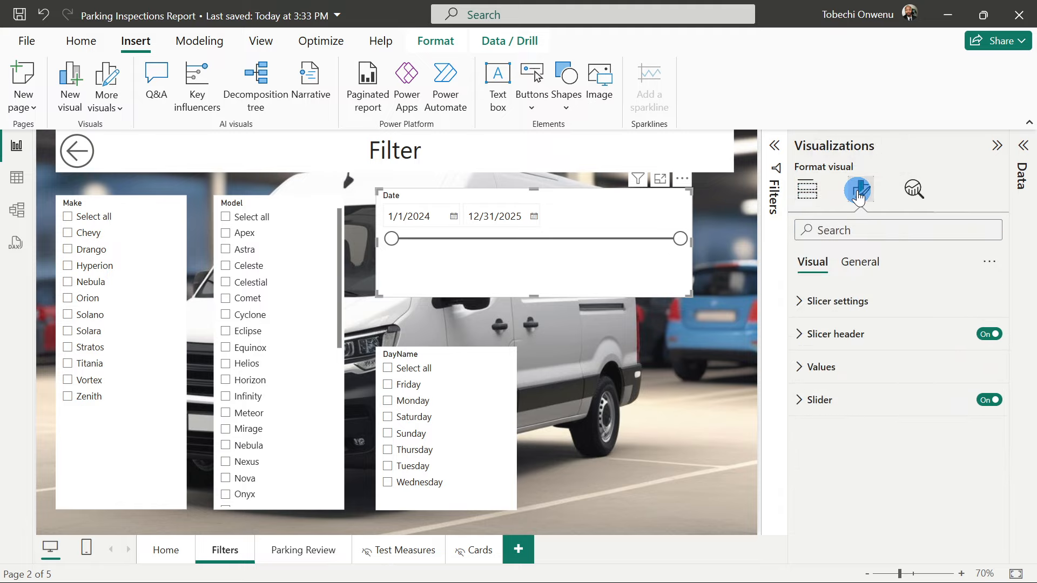
click(872, 263)
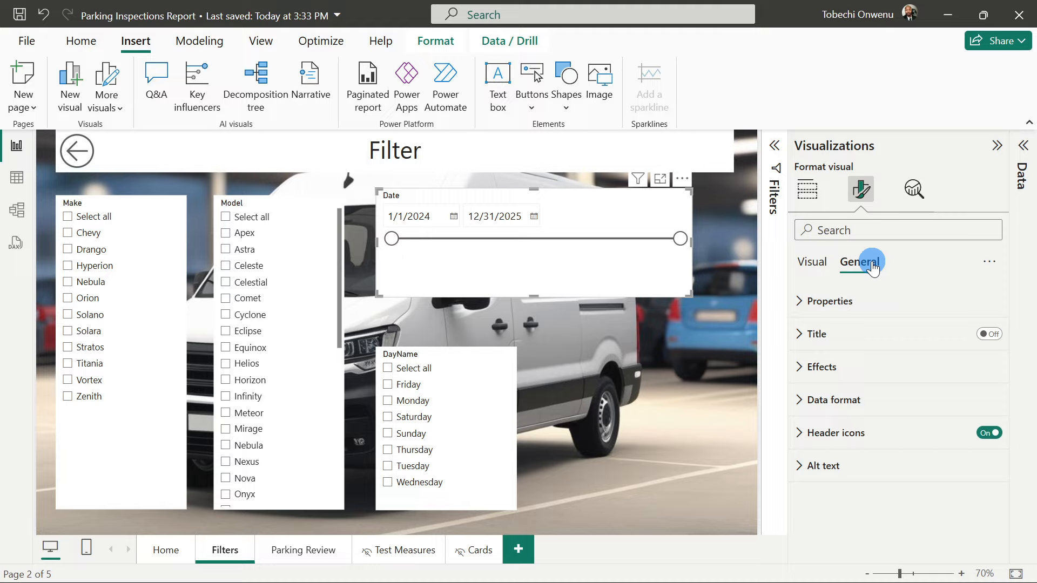
click(821, 366)
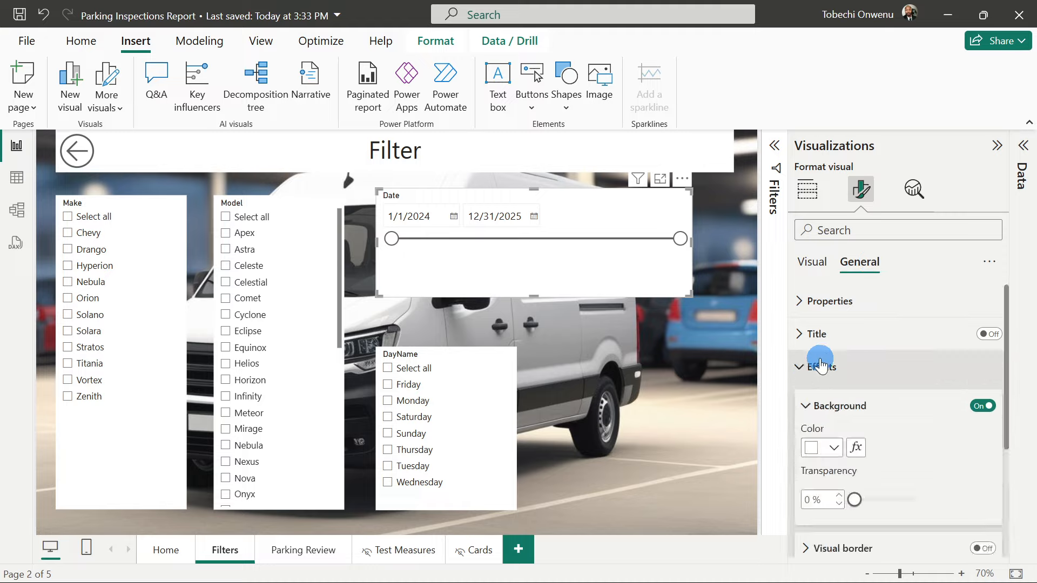
scroll(841, 361, down, 3)
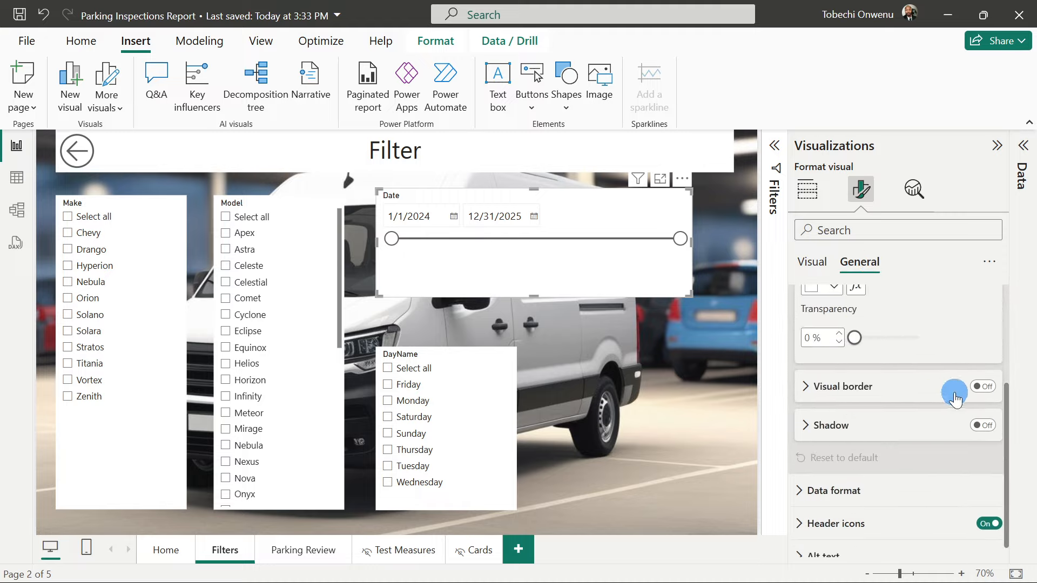
click(983, 386)
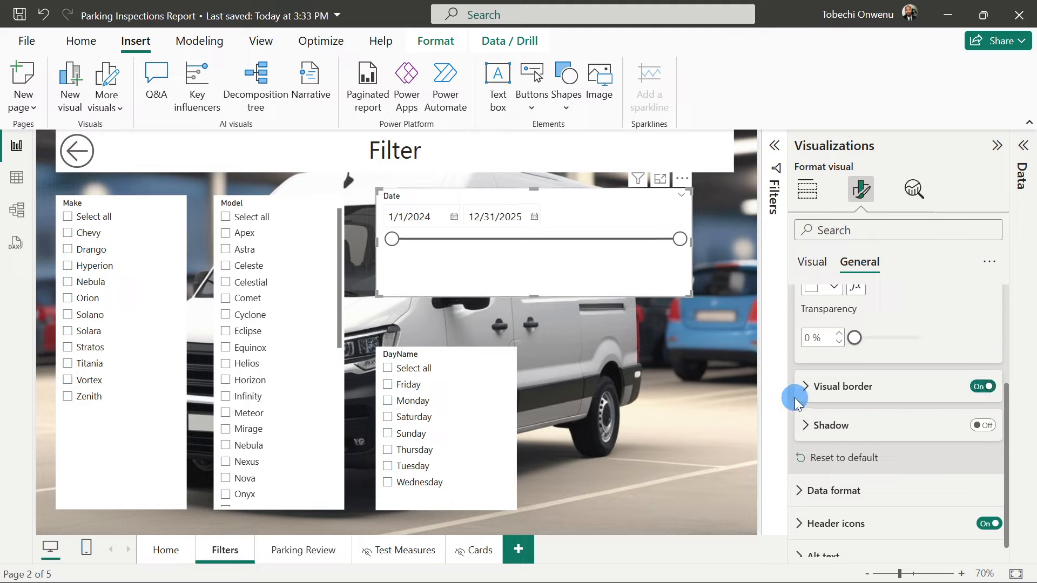
click(803, 387)
scroll(845, 423, down, 2)
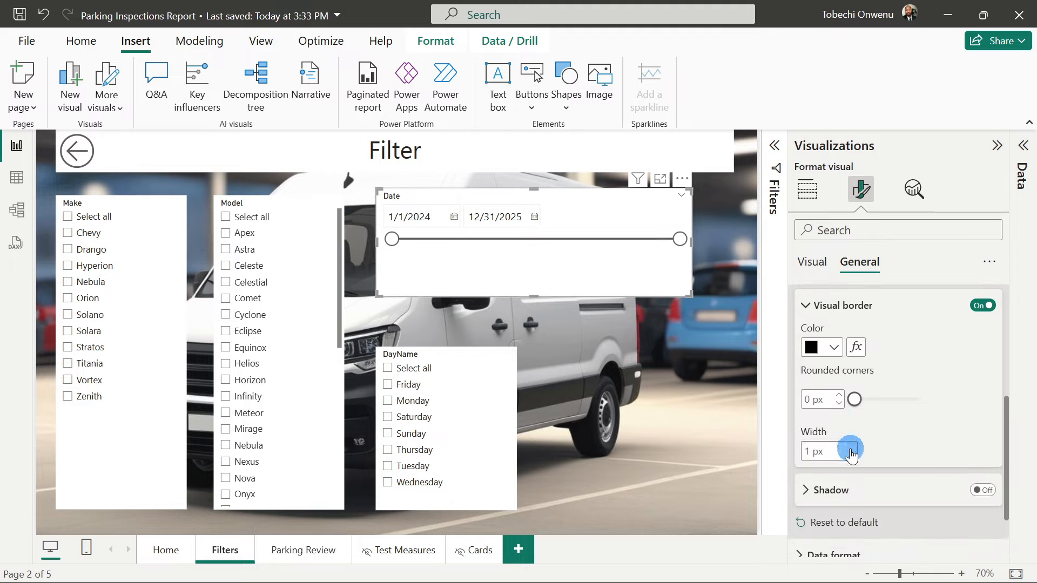
click(852, 449)
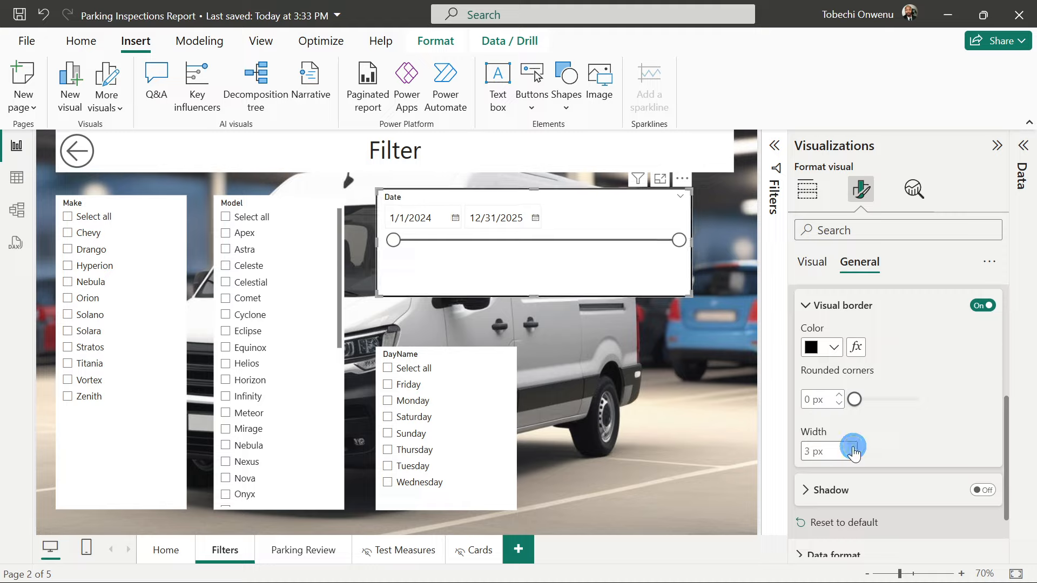
click(945, 444)
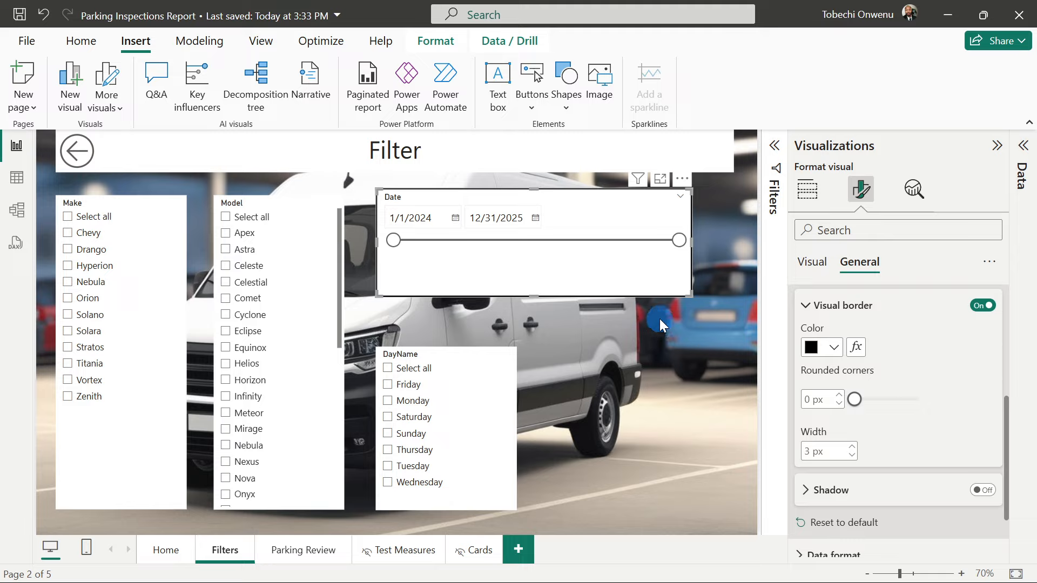
Give the DayName, Model and Make slicers the same 3 px black visual border.
click(508, 496)
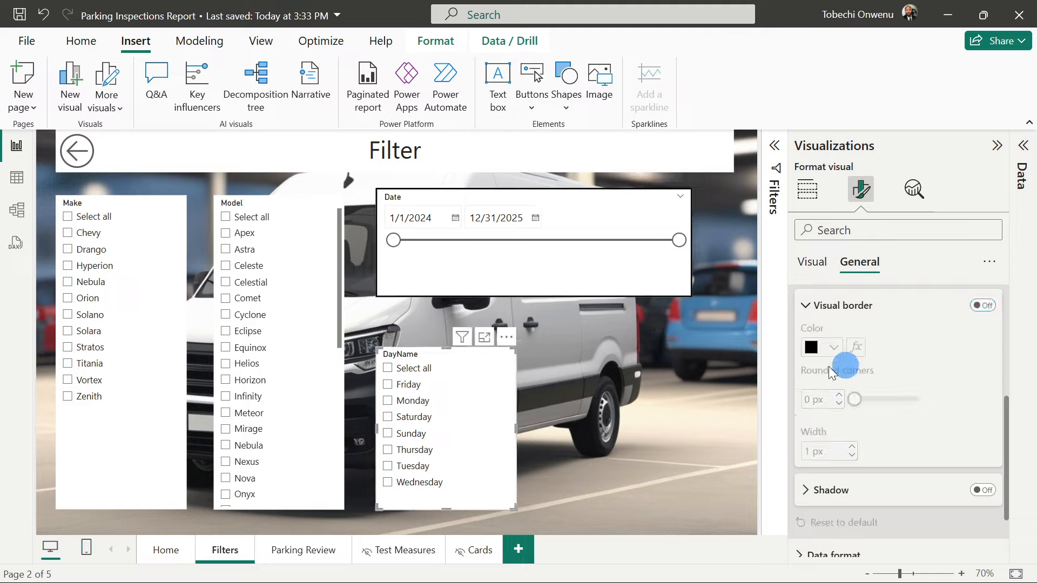
click(981, 307)
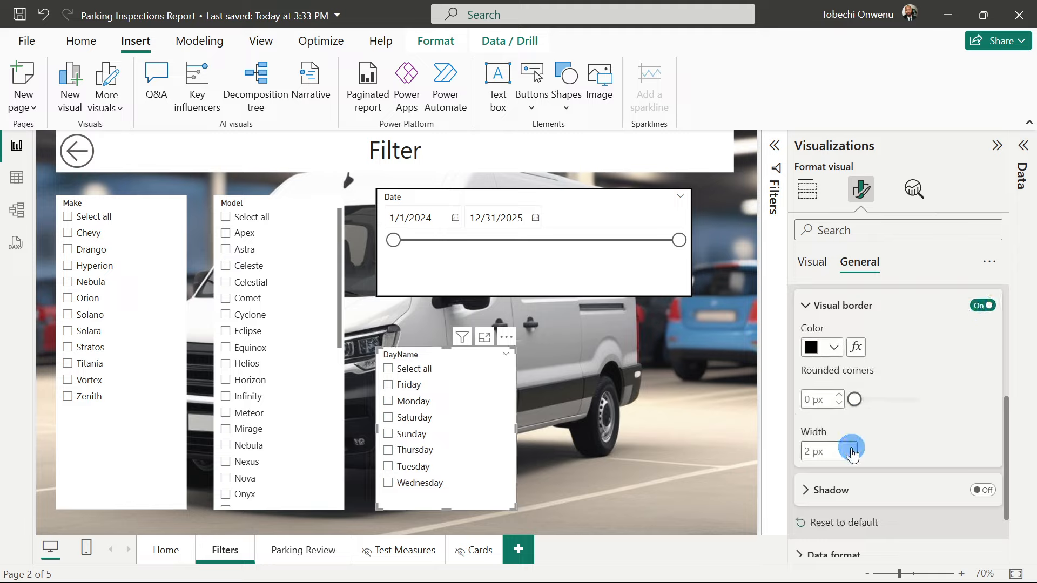
click(335, 495)
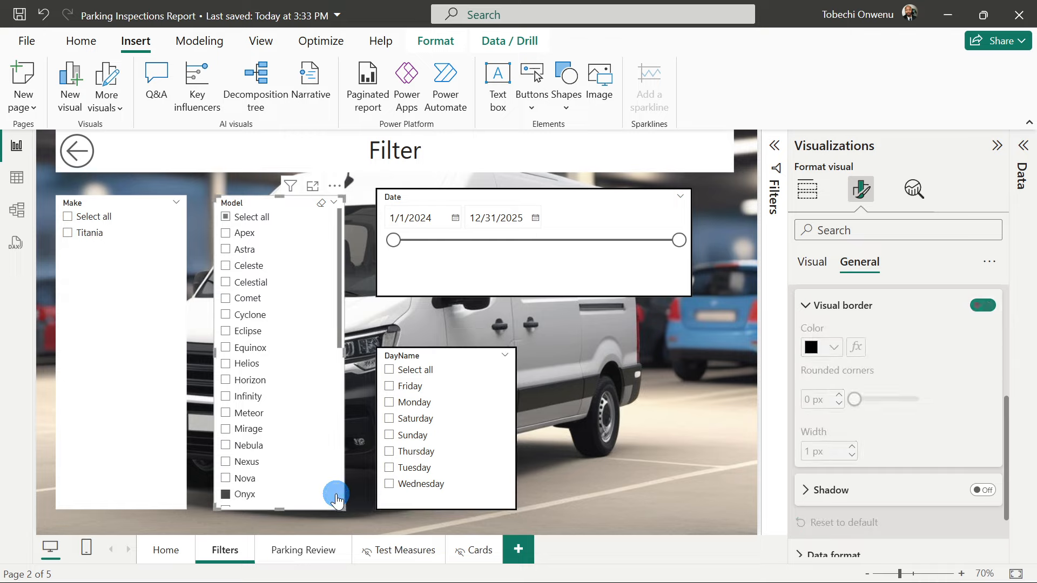
click(981, 308)
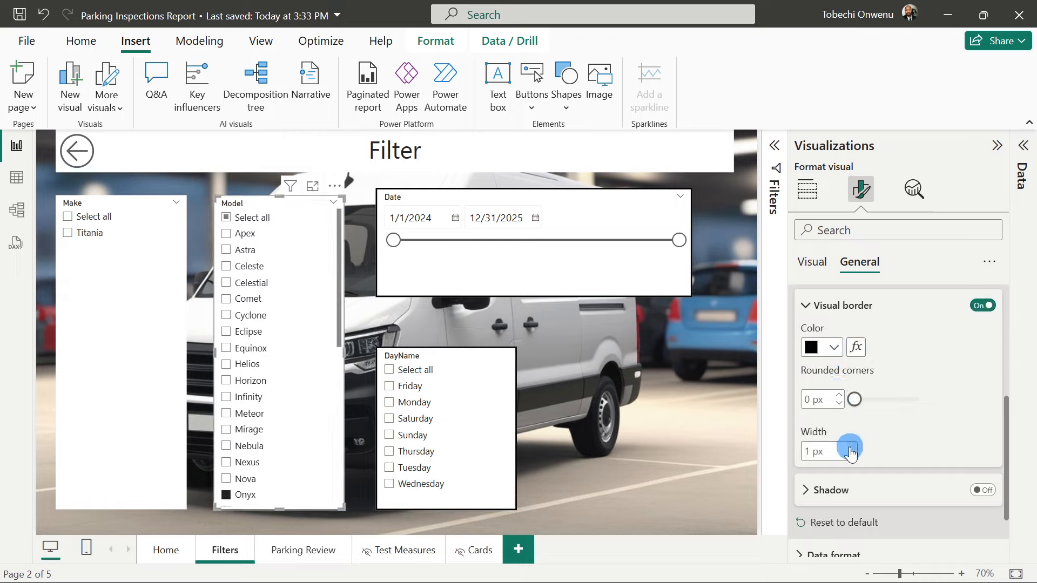
click(851, 448)
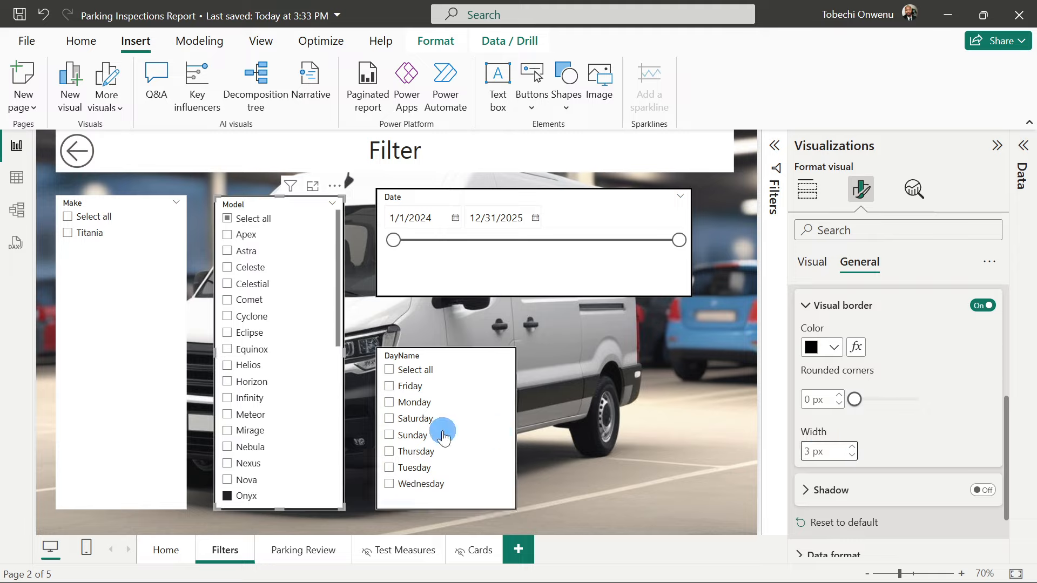
click(183, 478)
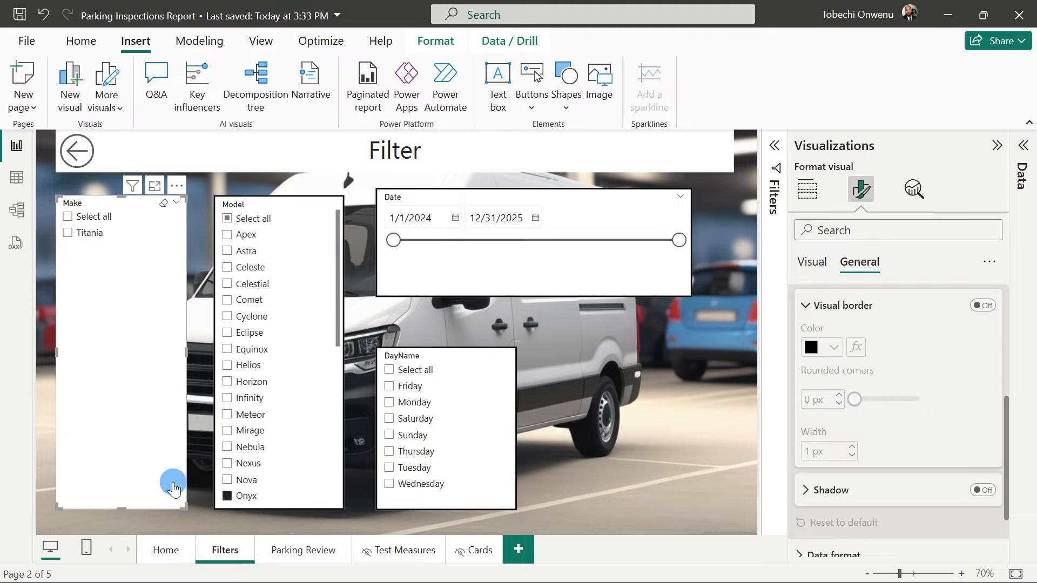
click(990, 307)
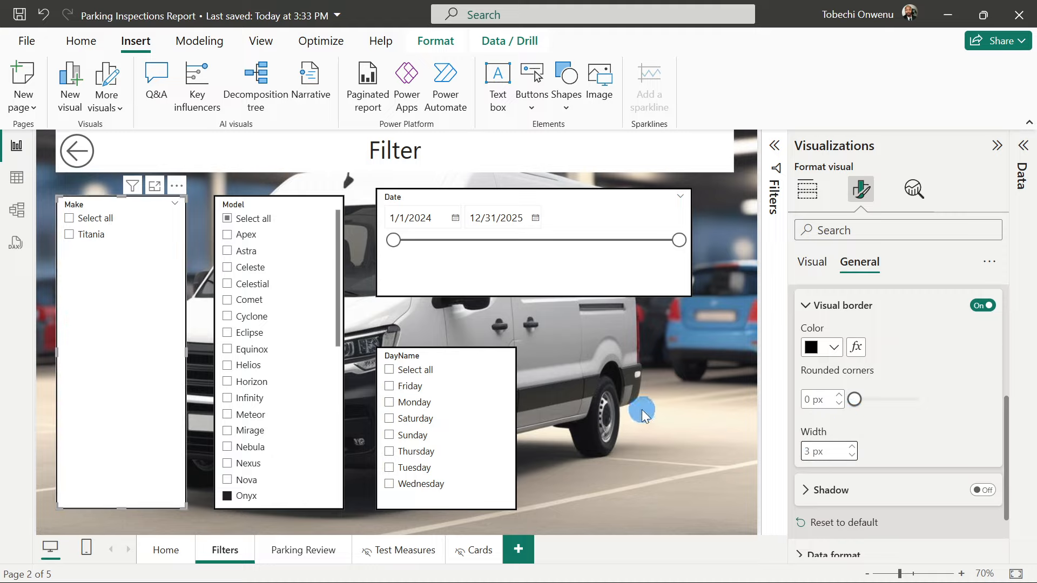
Clear the Onyx selection in the Model slicer and save the report.
click(227, 496)
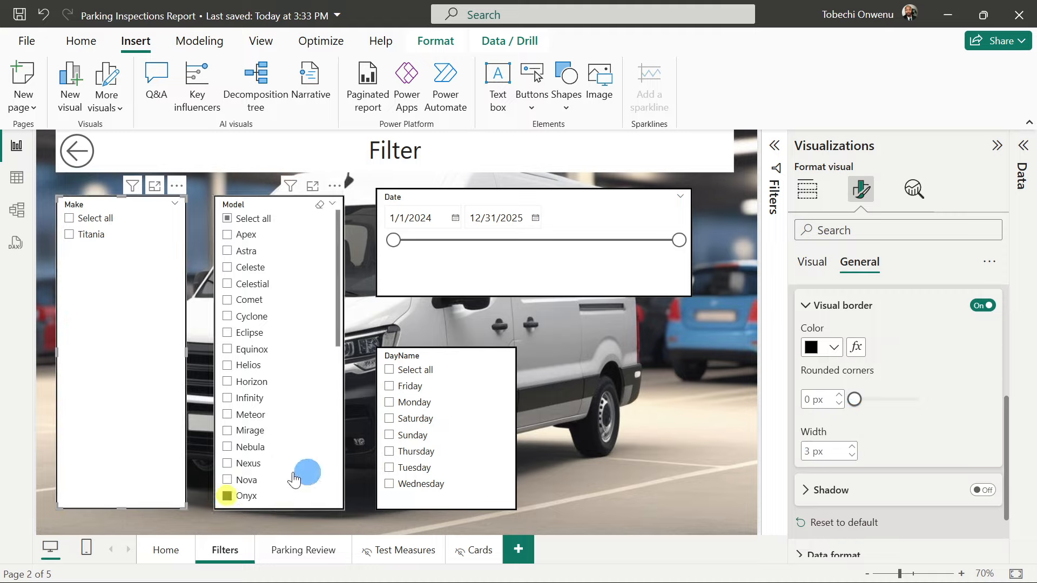
click(997, 145)
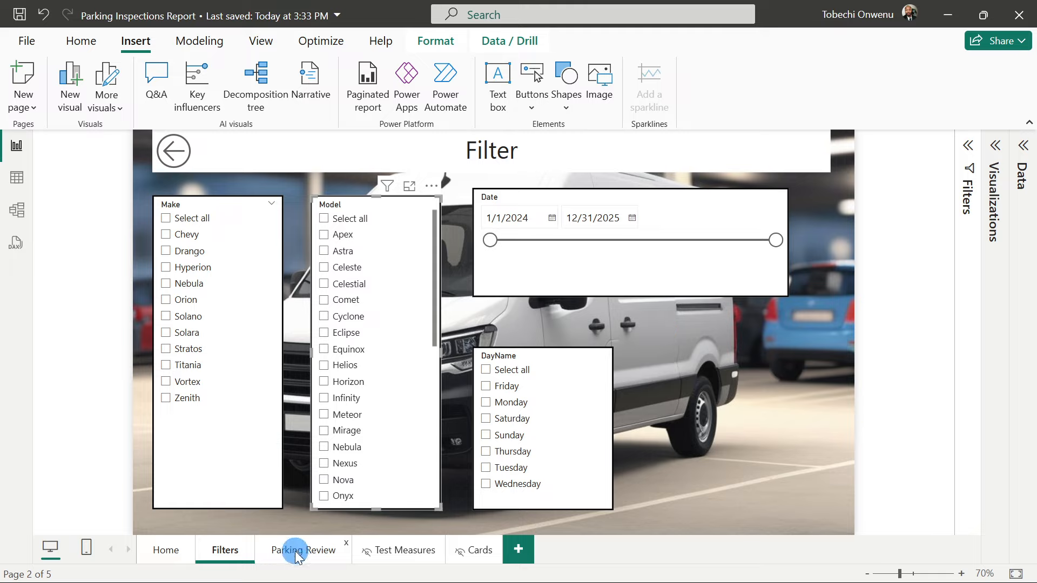
click(21, 16)
Go to the Parking Review page and shrink its title text box slightly from the lower-left corner.
click(293, 553)
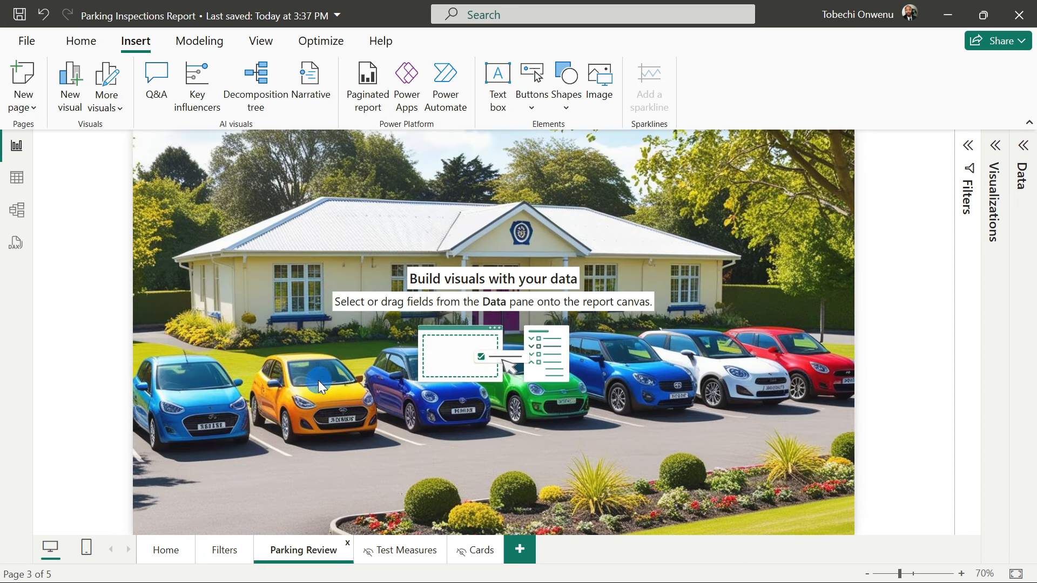
click(952, 248)
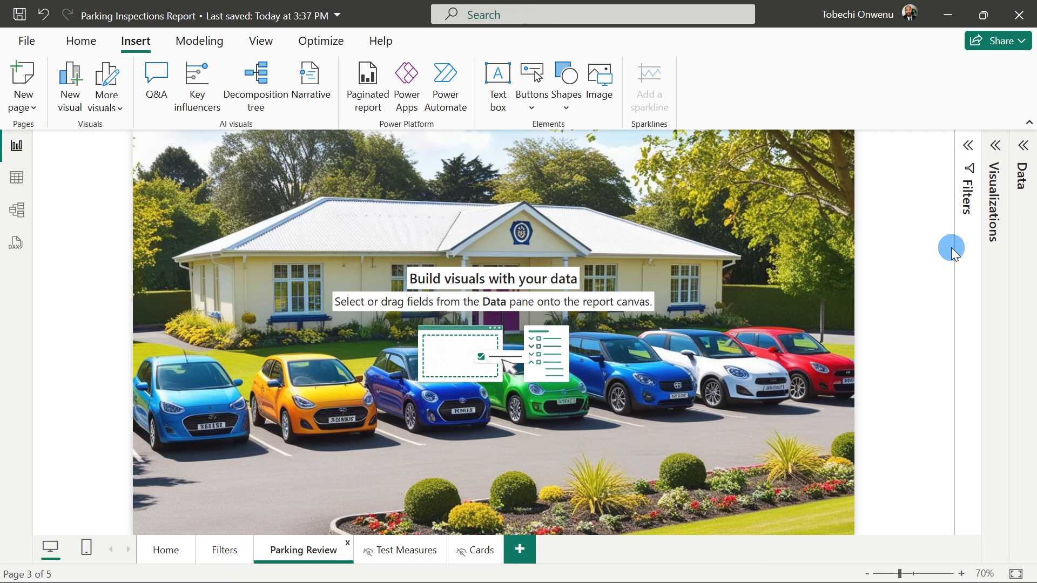
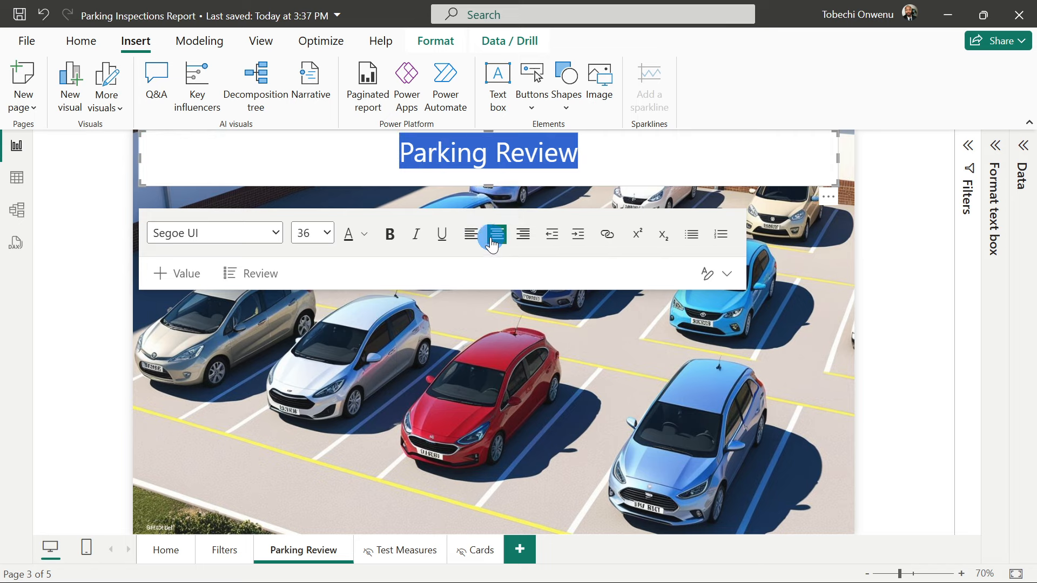
drag(142, 180, 148, 172)
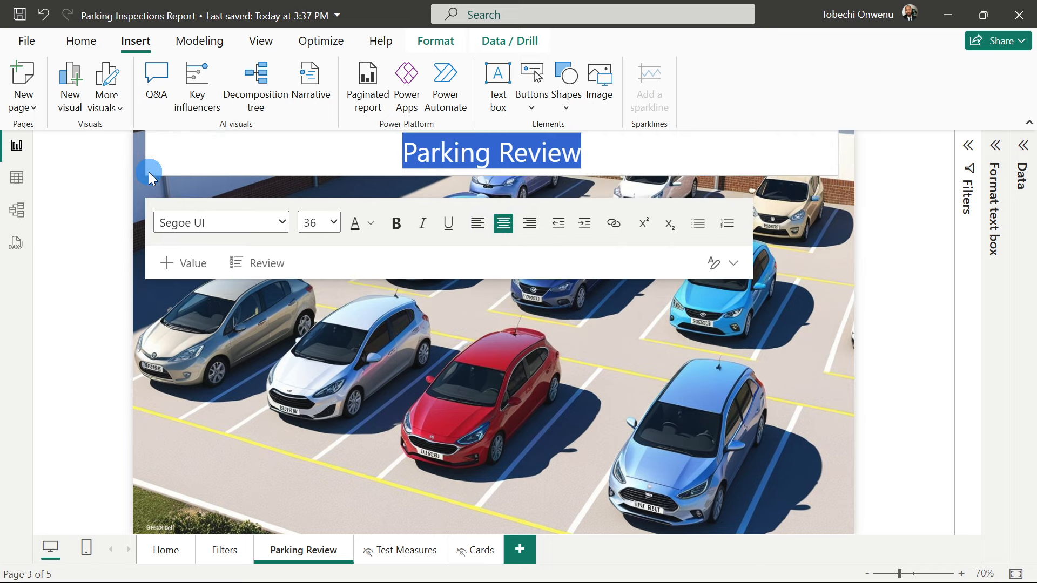
click(219, 361)
Insert a Back button at the left end of the Parking Review title box.
click(532, 89)
click(546, 198)
click(81, 41)
Add a card visual showing the % Inspections with Valid Parking Requests measure from MyMeasures.
click(995, 145)
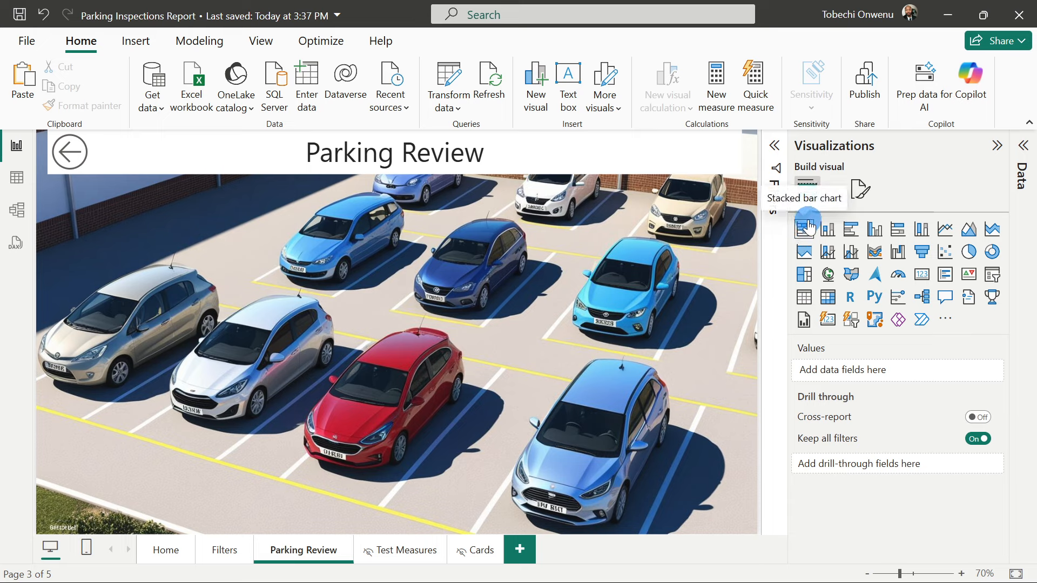
click(923, 275)
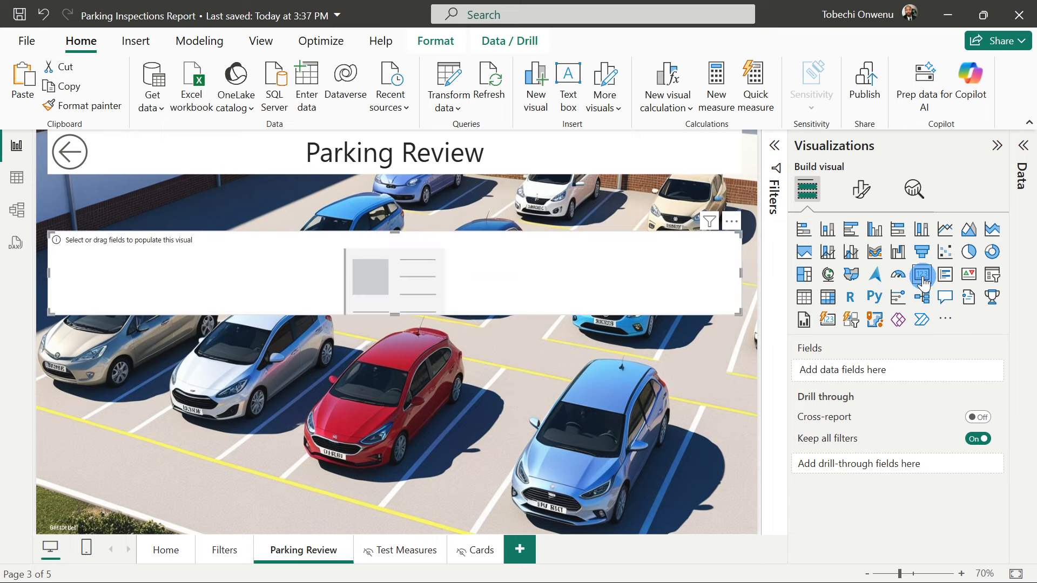
click(1022, 175)
click(758, 242)
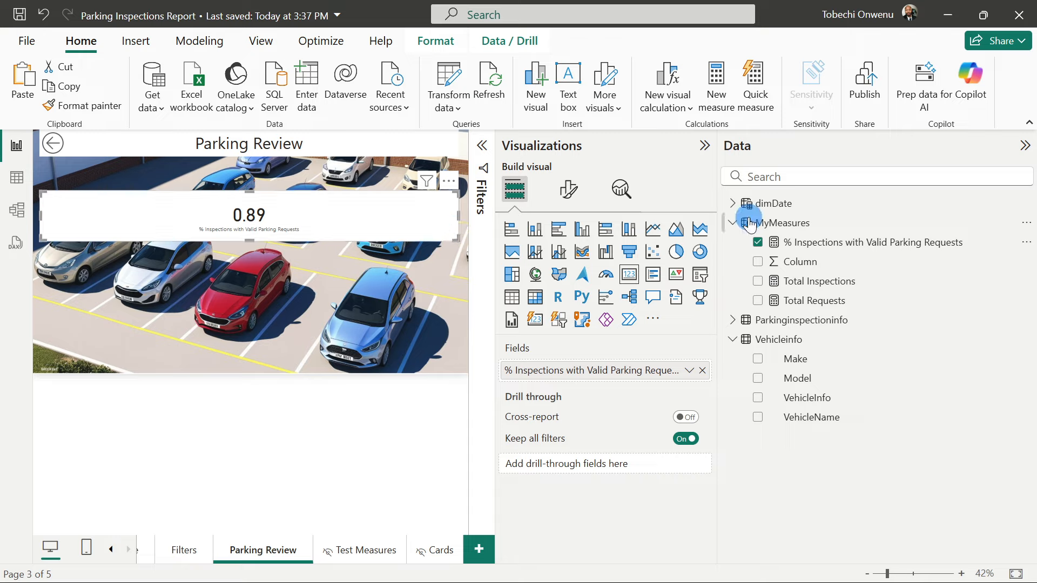
Format the % Inspections with Valid Parking Requests measure as Percentage with 0 decimal places and hide the list of data tables.
click(801, 244)
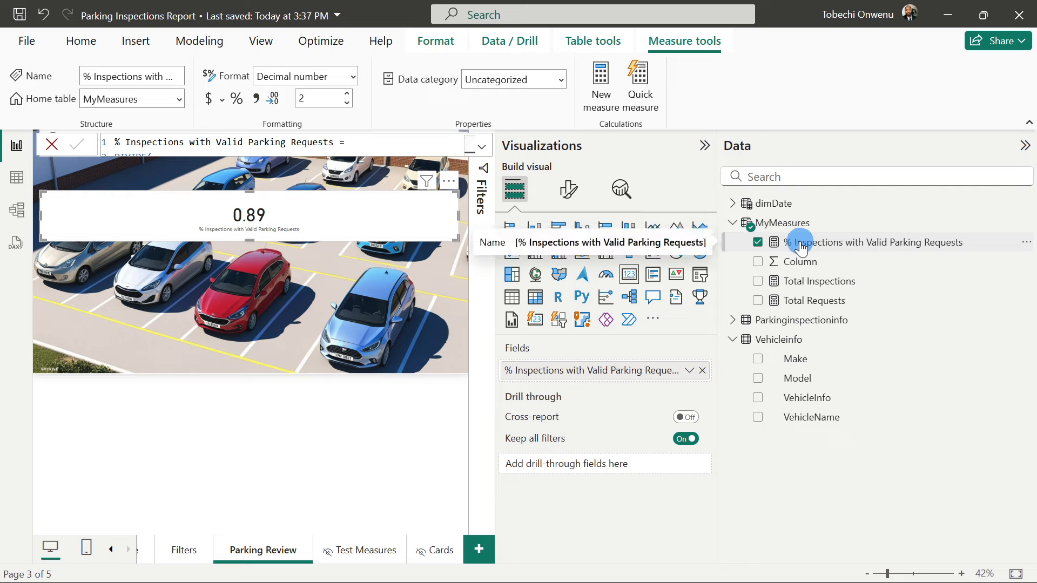
click(354, 77)
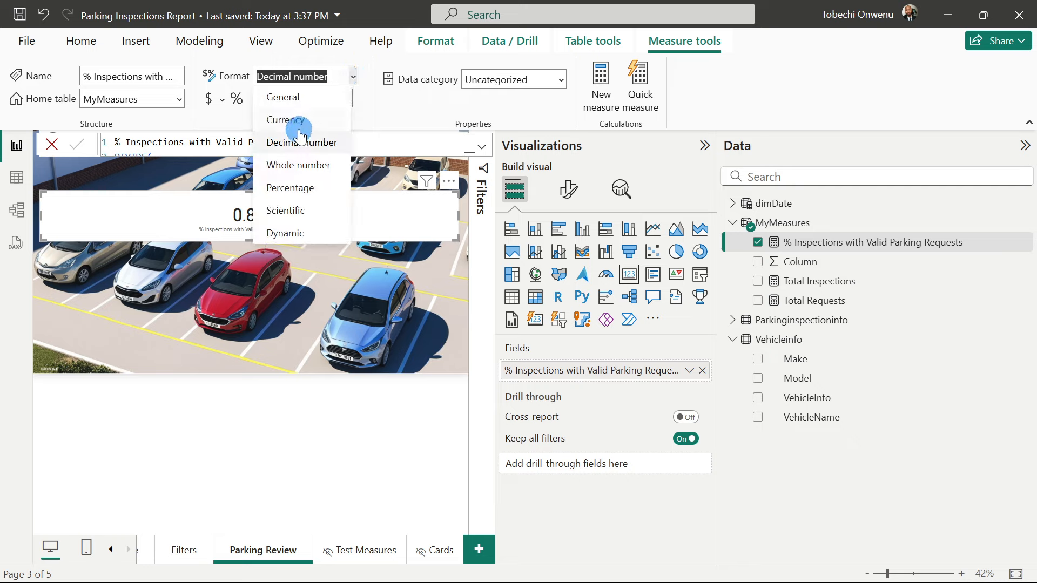
click(291, 189)
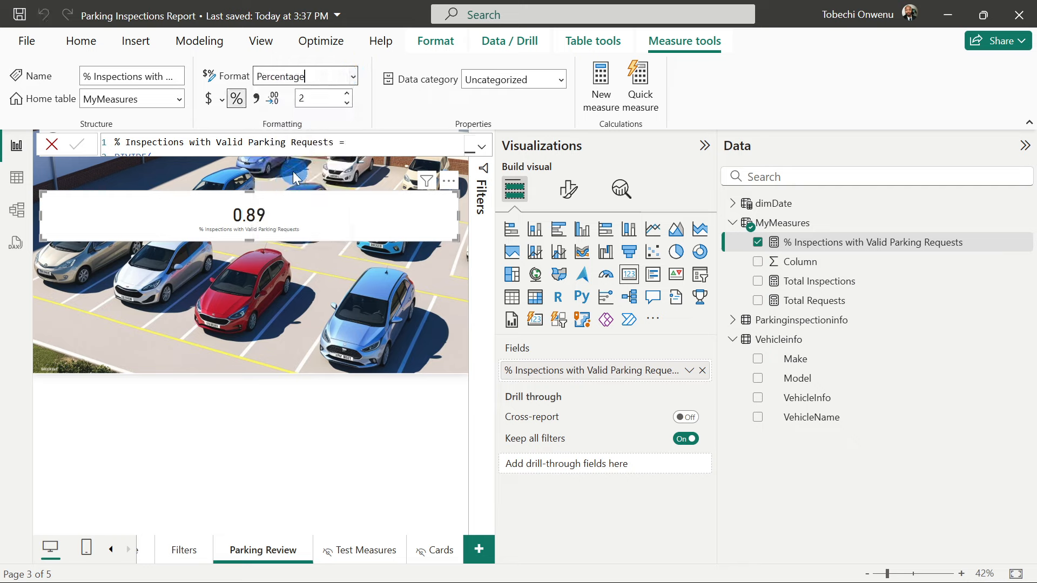
click(347, 103)
click(346, 103)
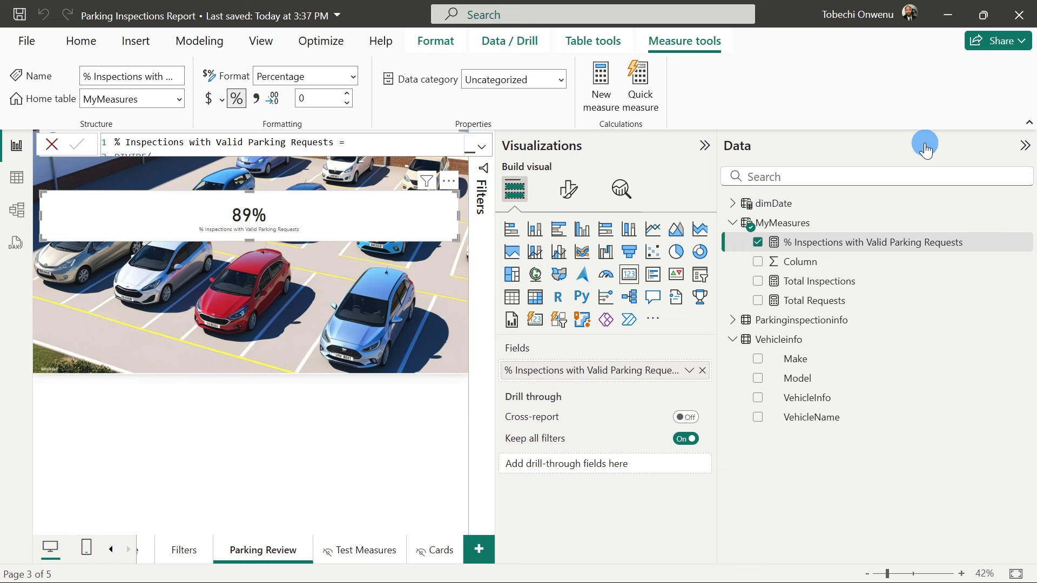
click(1025, 147)
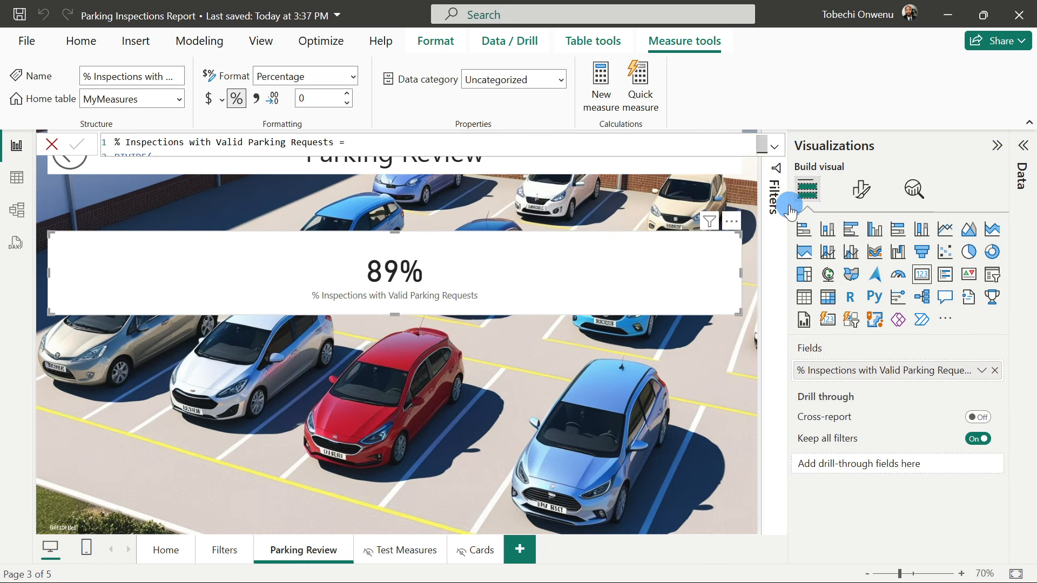
Narrow the card to under half the title's width, place it just below the title's left end and reduce its height.
drag(740, 276, 316, 281)
drag(260, 270, 259, 224)
drag(183, 269, 183, 248)
Turn on a black visual border for the % Inspections with Valid Parking Requests card and set its width to 3 px.
click(861, 190)
click(860, 262)
click(821, 367)
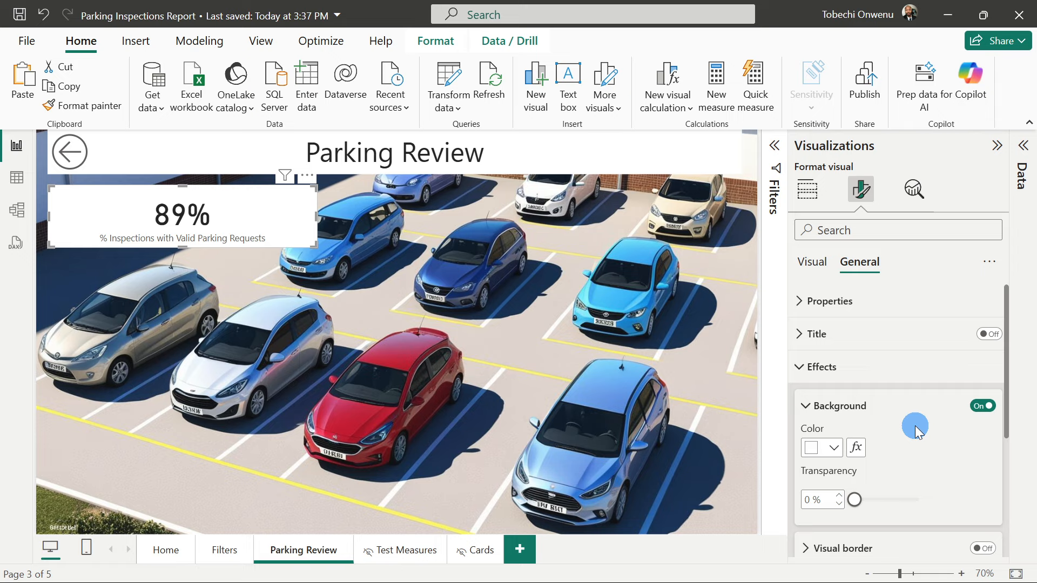
scroll(915, 426, down, 2)
click(983, 468)
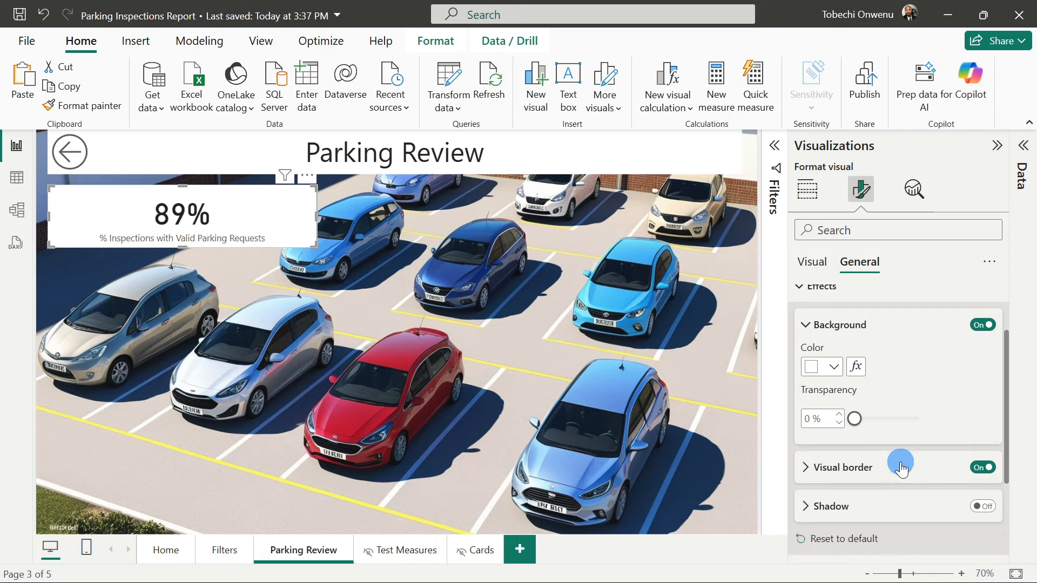
click(816, 467)
scroll(843, 465, down, 3)
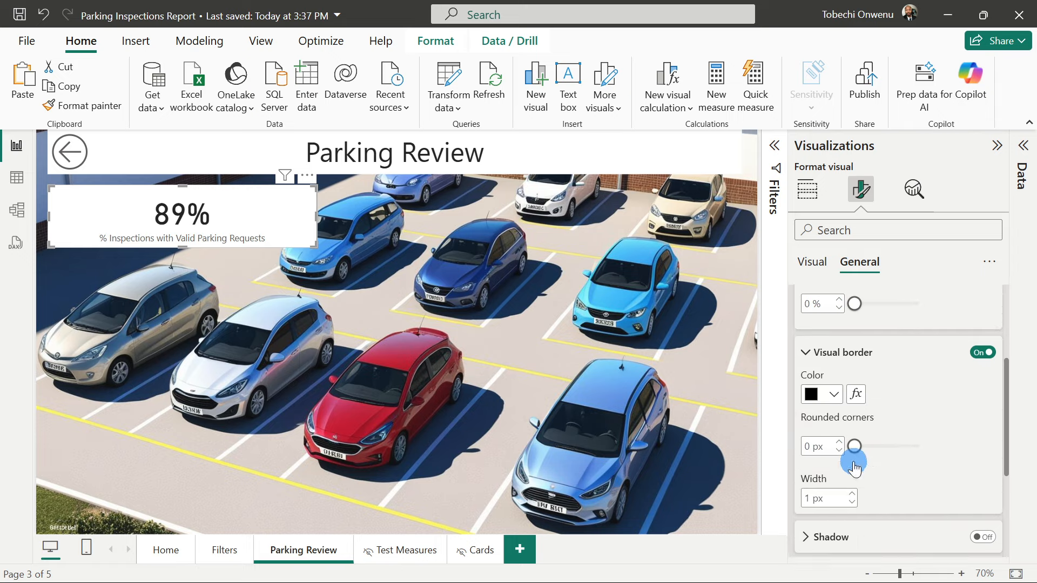
scroll(854, 468, down, 1)
click(851, 447)
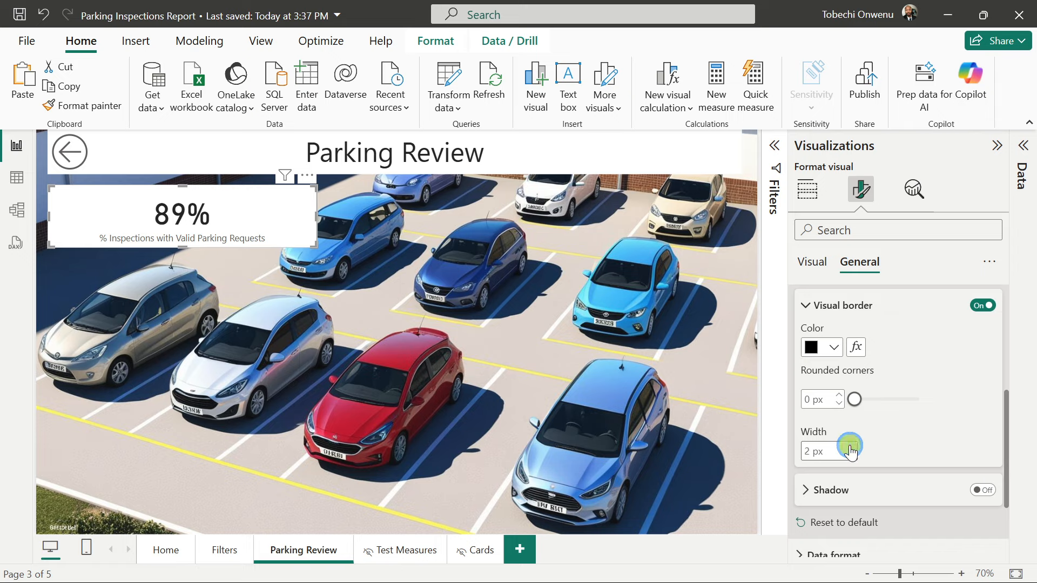
click(851, 447)
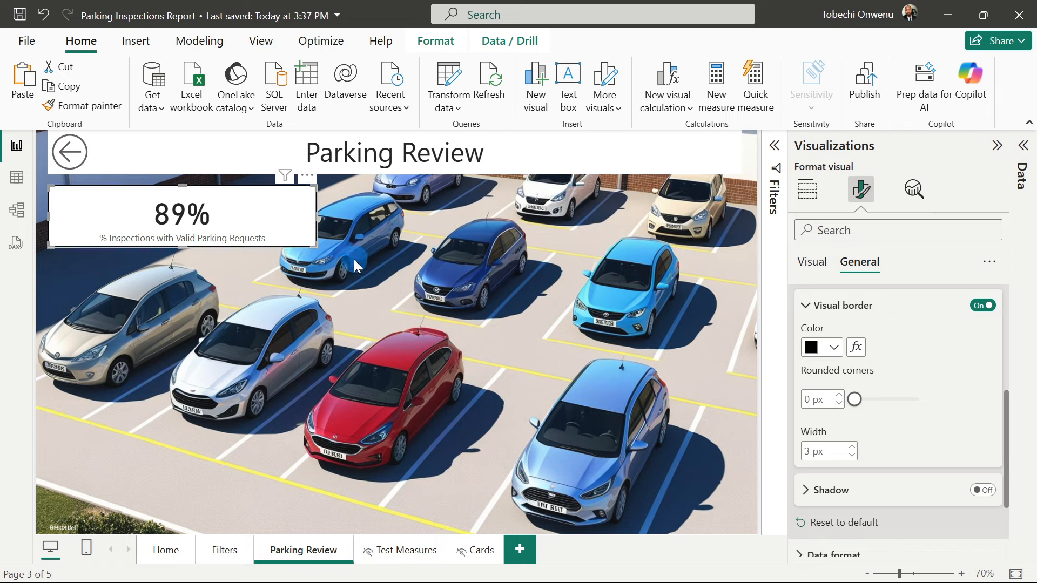
Duplicate the bordered card and place the copy beside the original, level with it and separated by a small gap.
key(ctrl+c)
key(ctrl+v)
drag(279, 232, 560, 224)
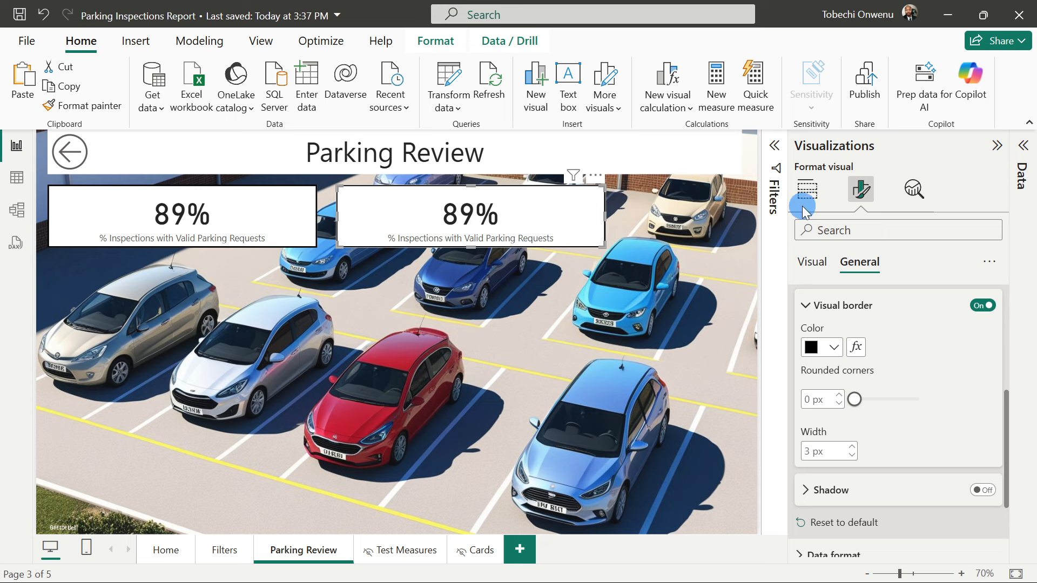
Replace the copied card's measure with Total Inspections from MyMeasures, hide the data tables and save the report.
click(1024, 146)
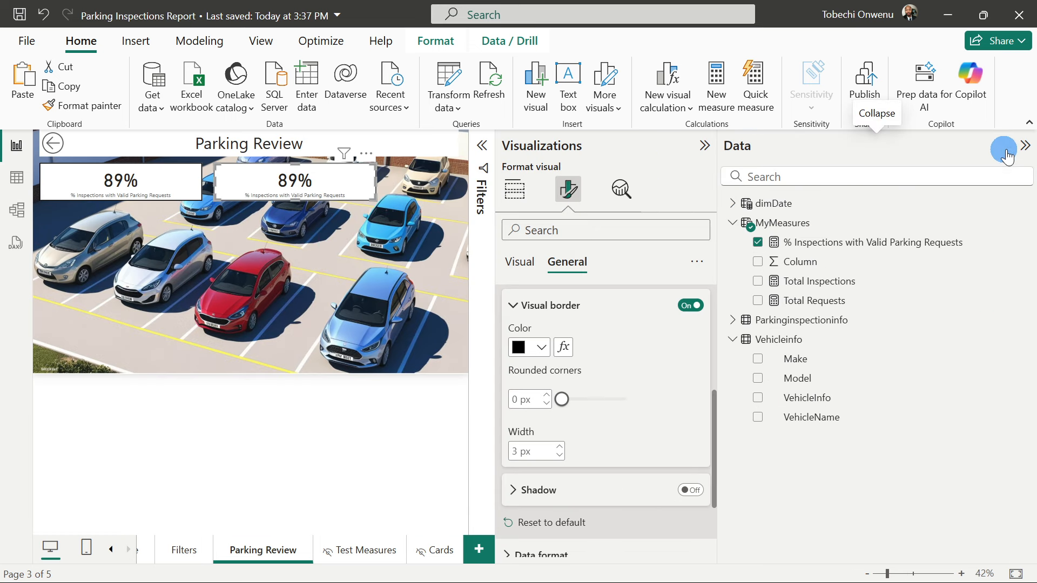
click(756, 244)
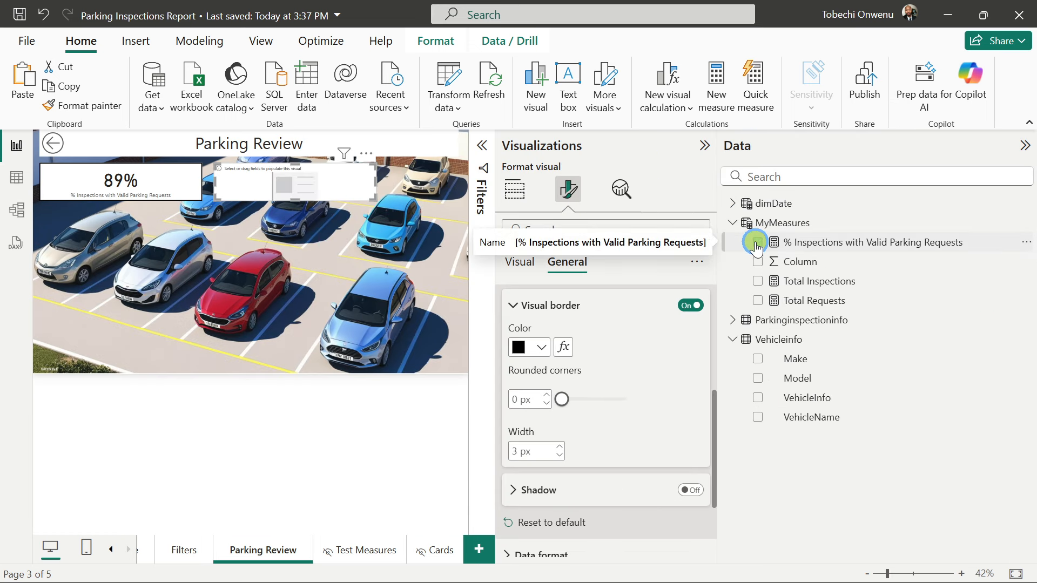
click(758, 282)
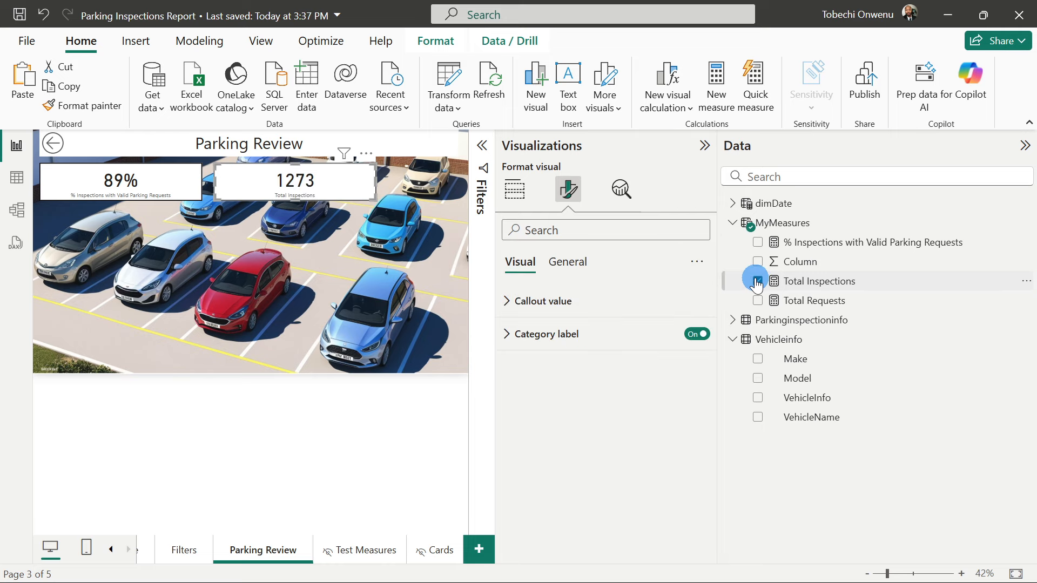
click(1023, 145)
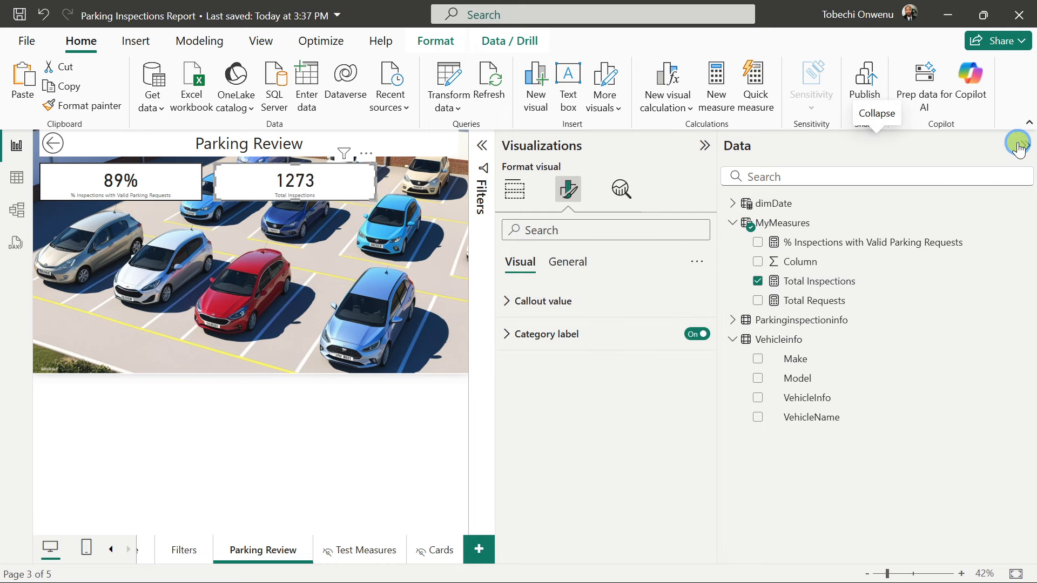
click(528, 289)
key(ctrl+s)
Add a line and stacked column chart with Year and Month from dimDate on its X-axis.
click(828, 252)
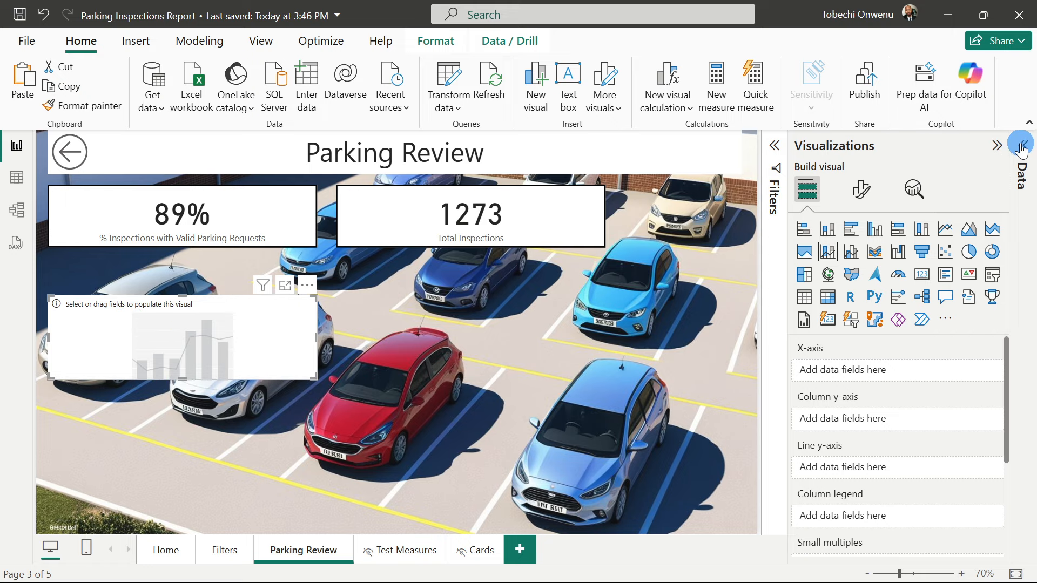
click(995, 146)
click(1019, 147)
drag(792, 417, 606, 372)
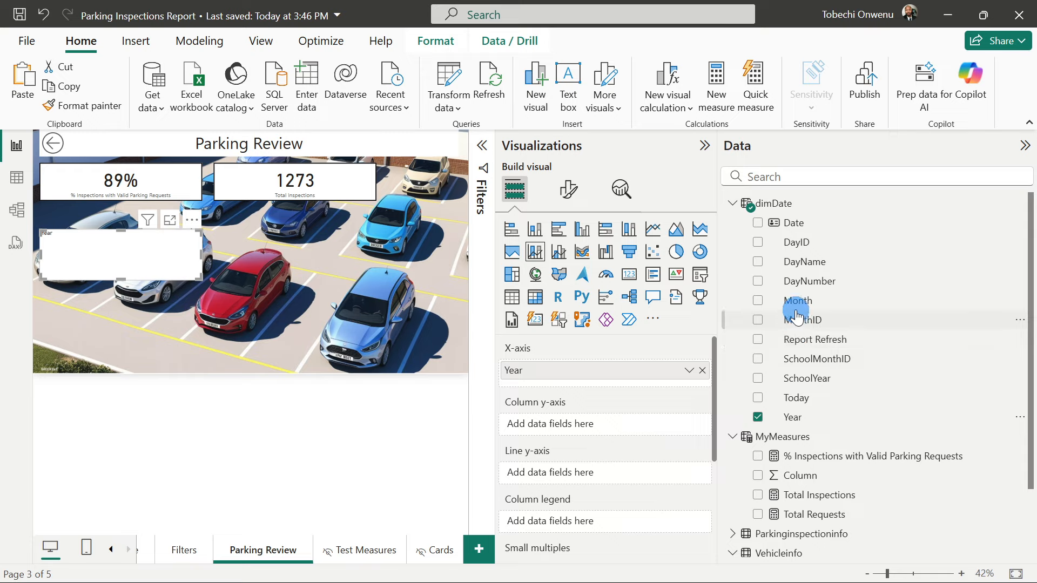
drag(797, 304, 616, 385)
Add Day from the InspectionDateTime date hierarchy in Parkinginspectioninfo below Month on the chart's X-axis.
scroll(732, 453, down, 3)
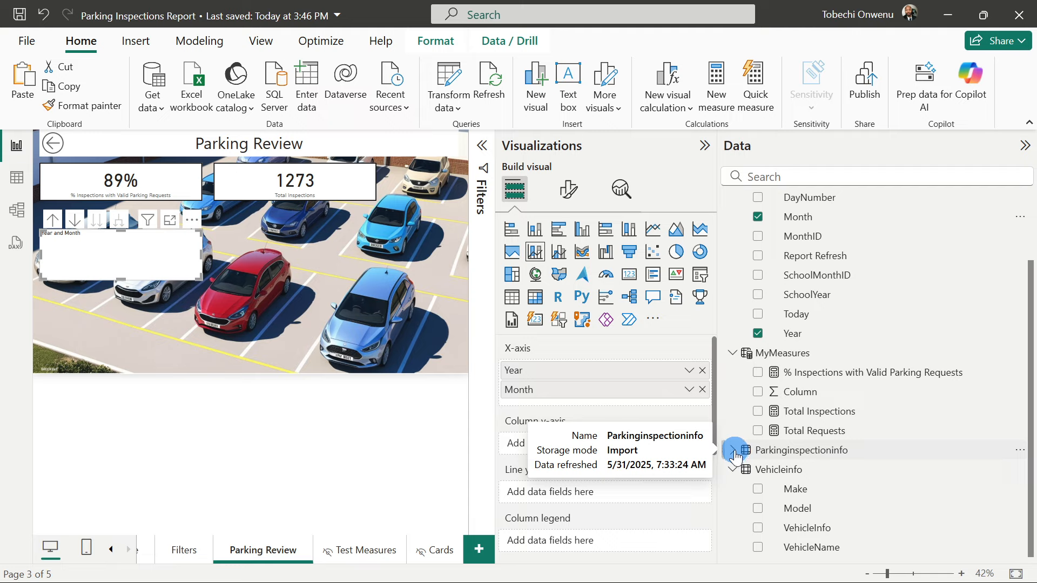
click(732, 451)
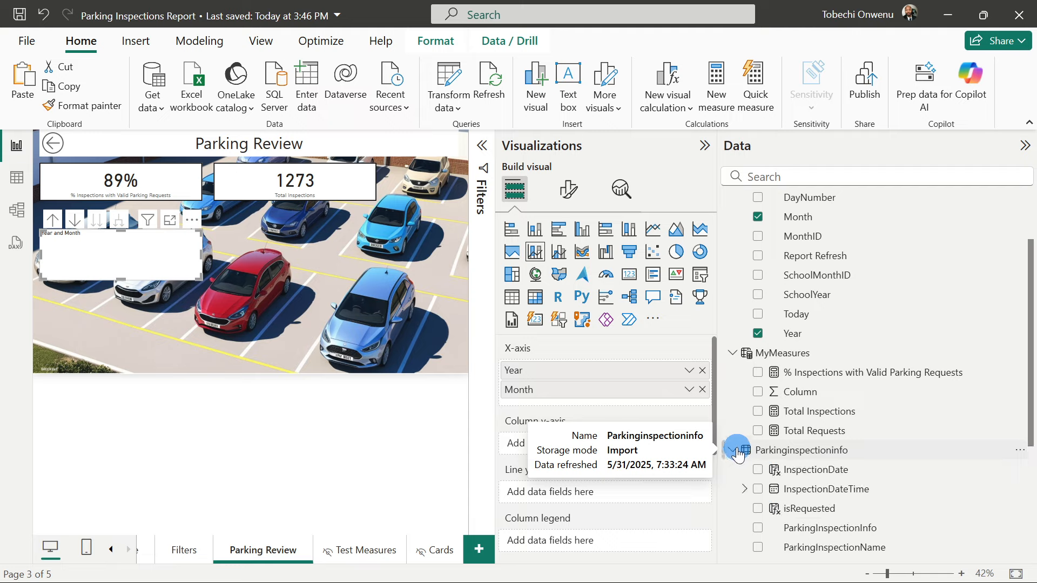
scroll(757, 324, down, 5)
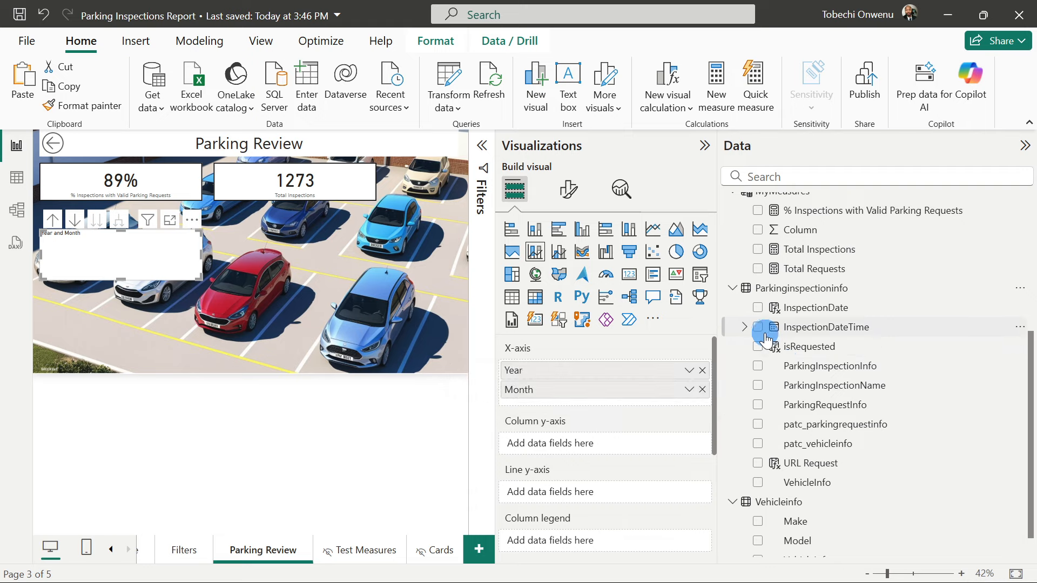
click(746, 327)
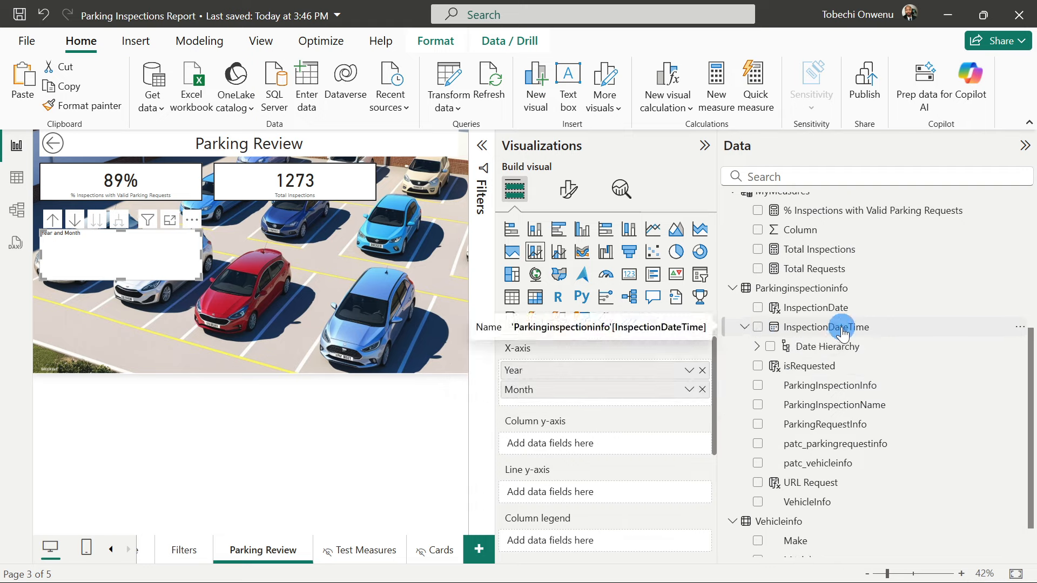
click(757, 346)
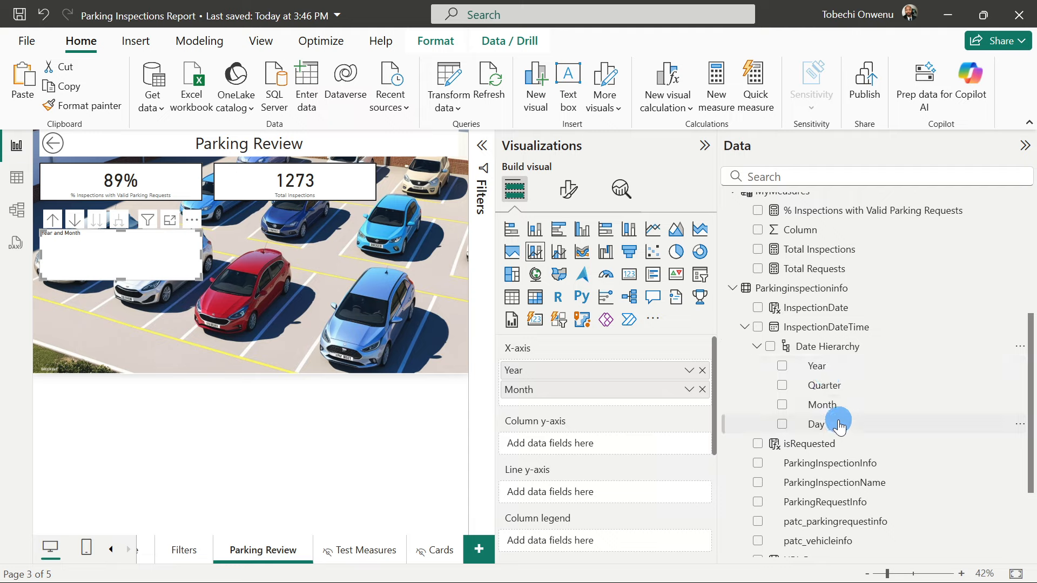
drag(798, 422, 594, 401)
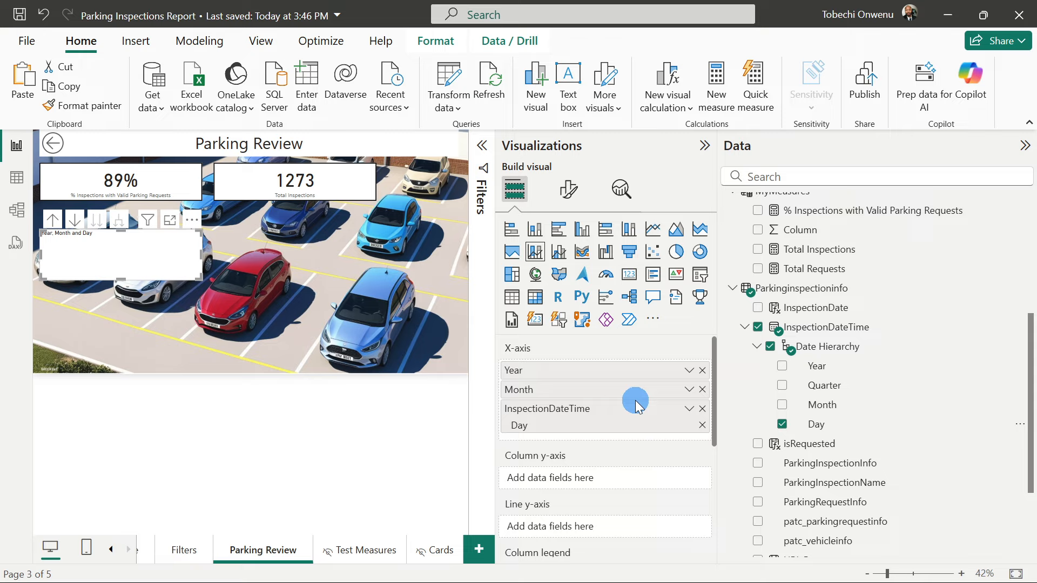
Set Total Inspections as the chart's column y-axis and isRequested as its column legend, and hide the data tables.
scroll(632, 400, down, 2)
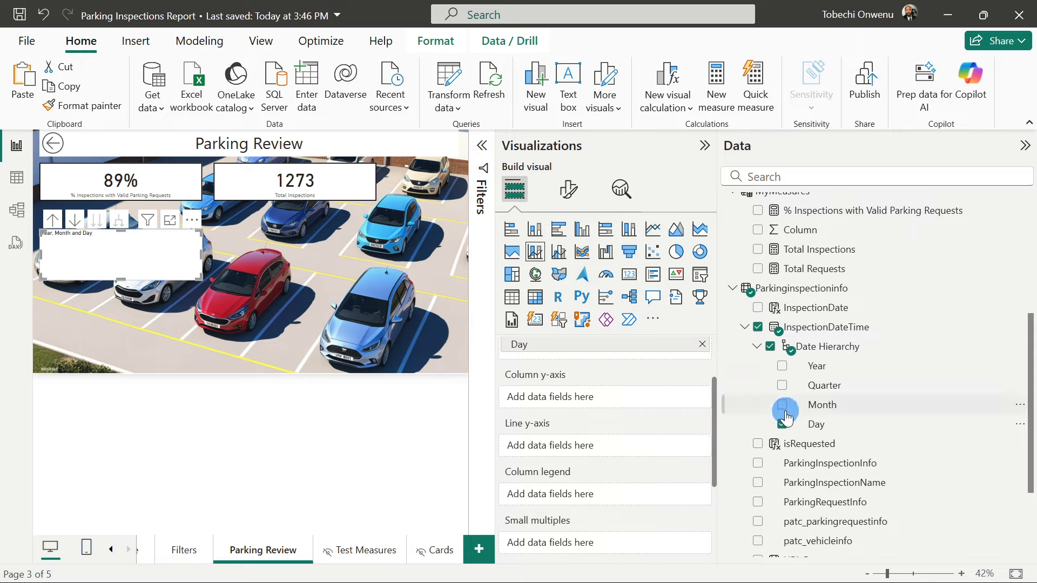
scroll(786, 414, up, 3)
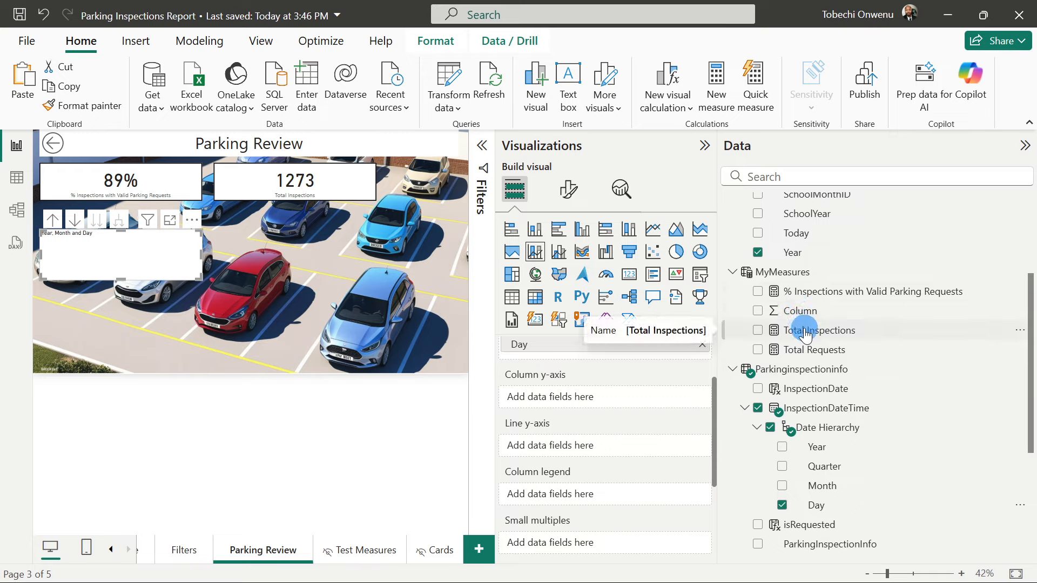
drag(806, 335, 627, 403)
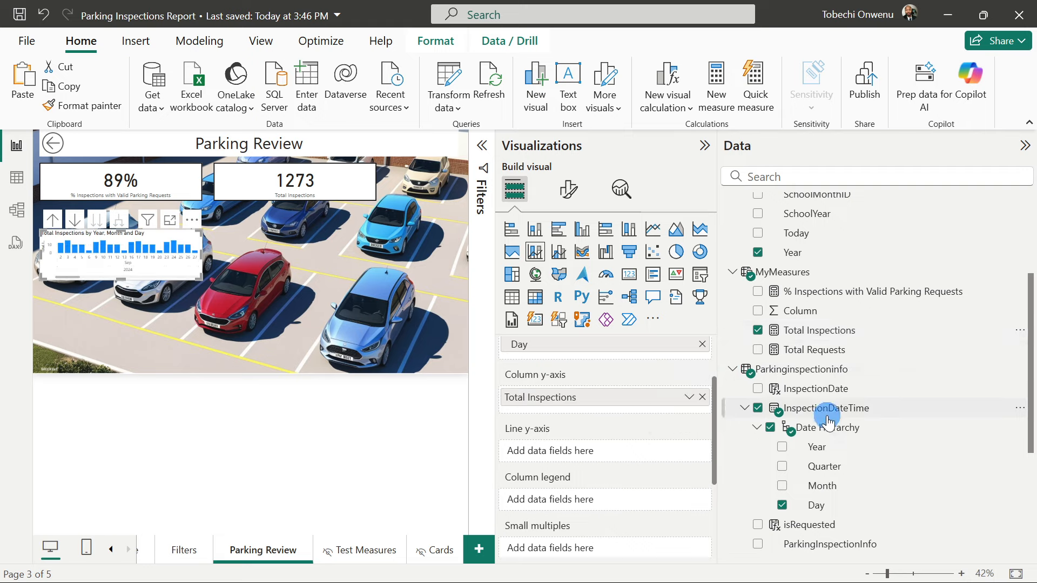
scroll(829, 421, down, 3)
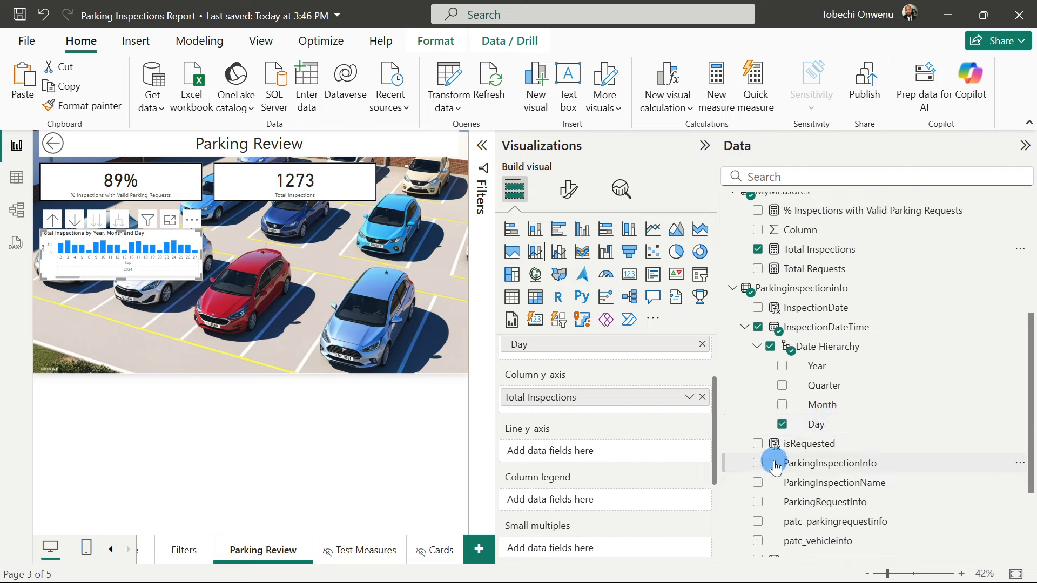
drag(805, 451, 614, 500)
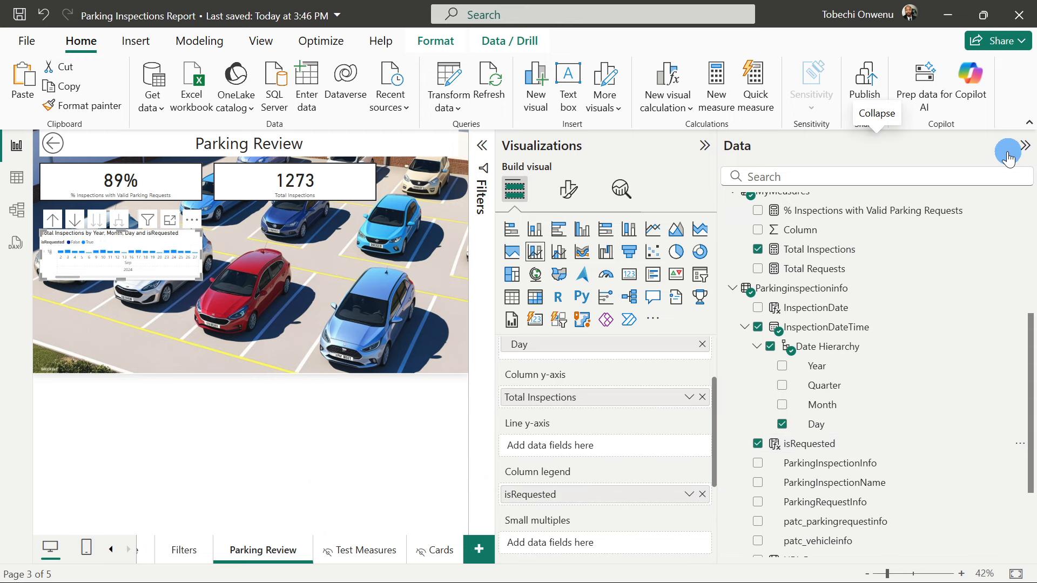
click(1025, 145)
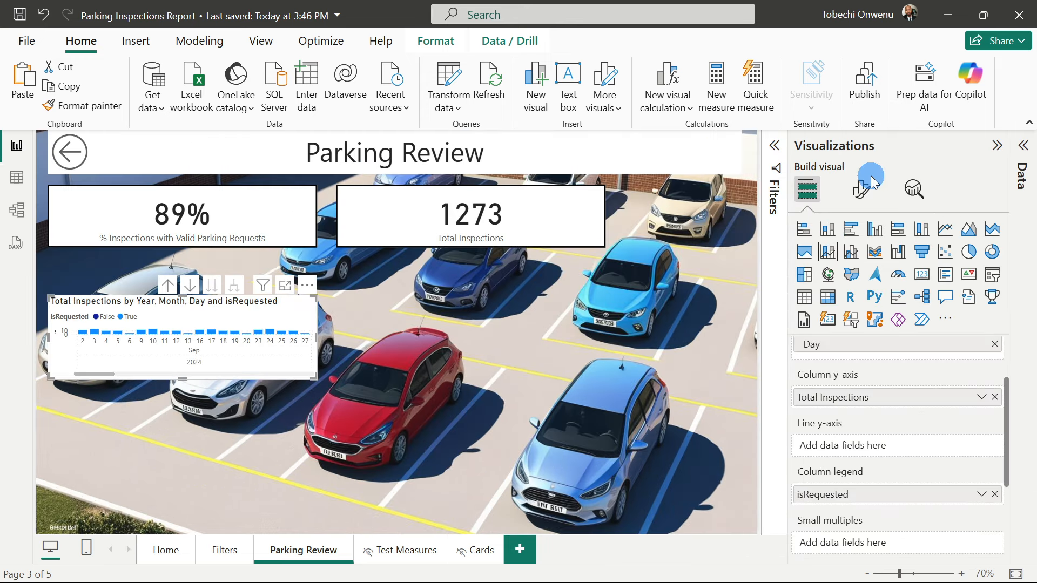
Enlarge the chart so it starts just below the cards and extends about two-thirds of the way under the Total Inspections card.
click(996, 147)
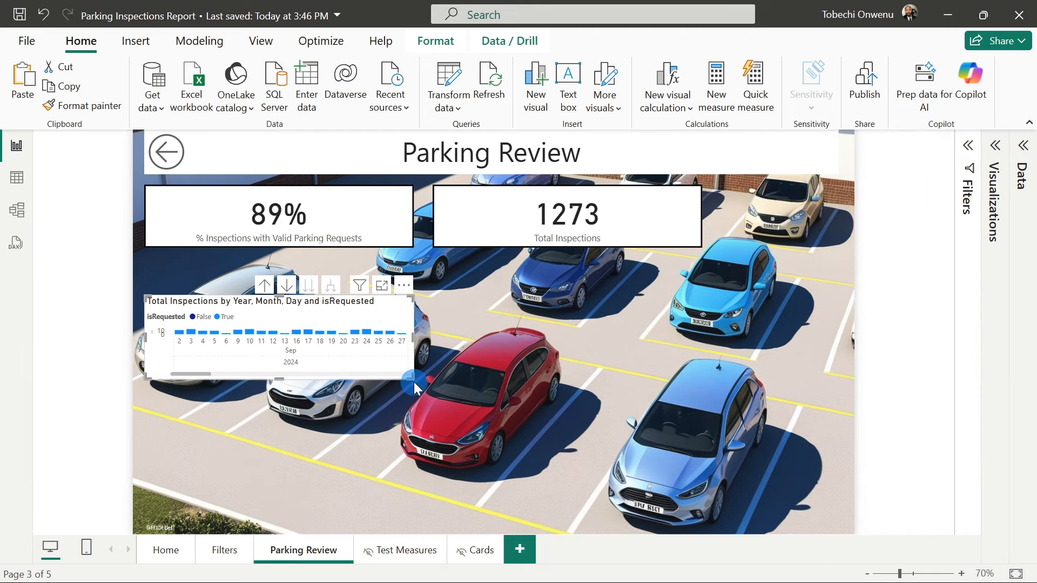
drag(414, 381, 544, 406)
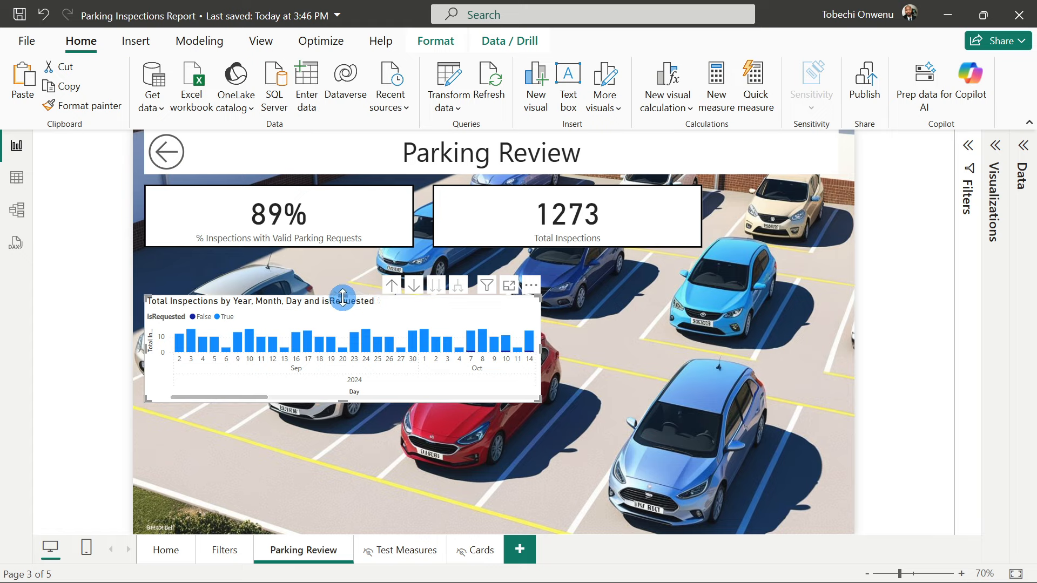
drag(343, 302, 344, 264)
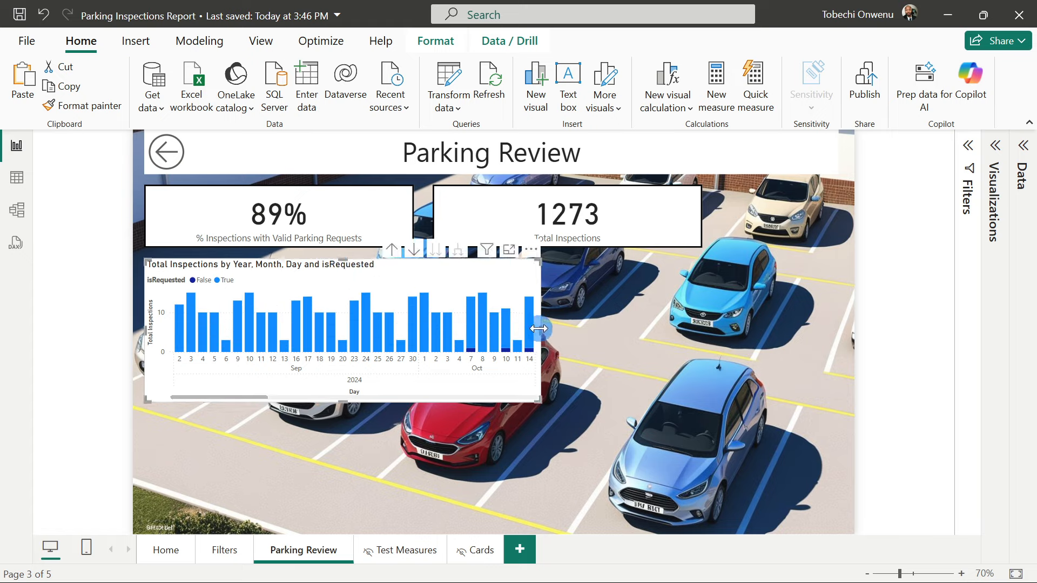
drag(539, 330, 608, 322)
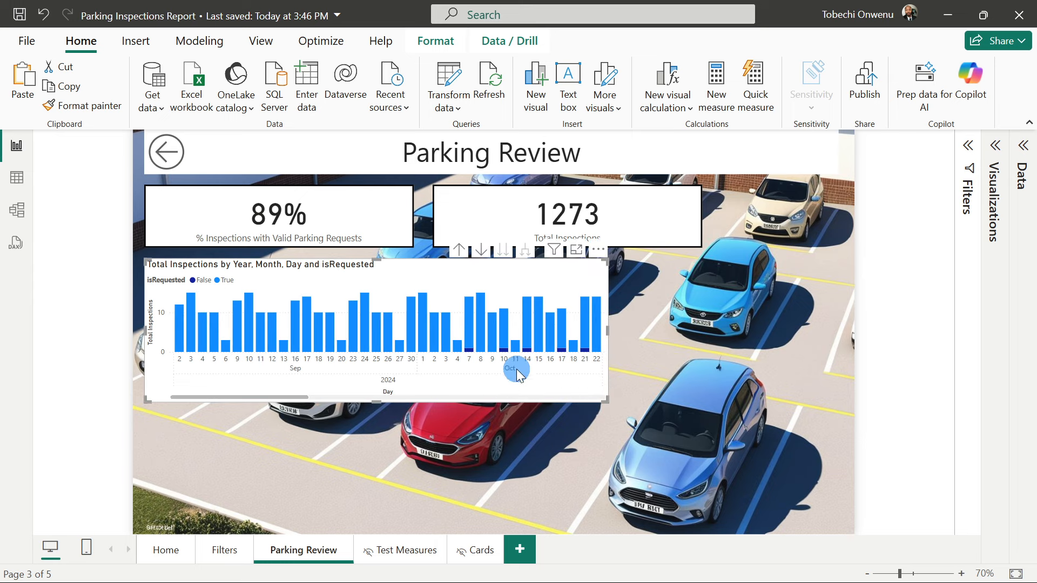
Change the chart's title text to "Trended Vehicle Inspections" and return to its visual-specific format settings.
click(998, 146)
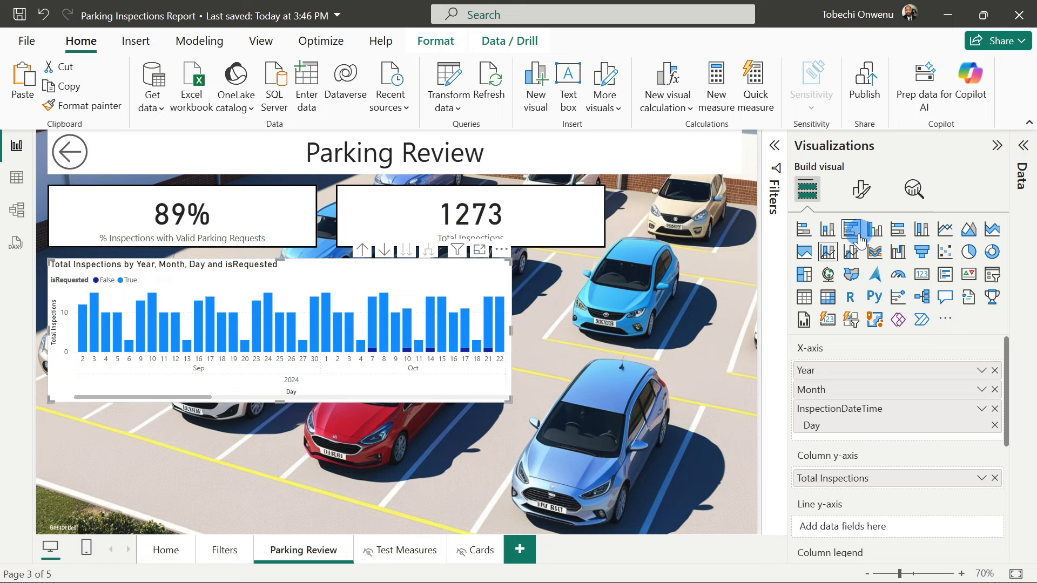
click(863, 192)
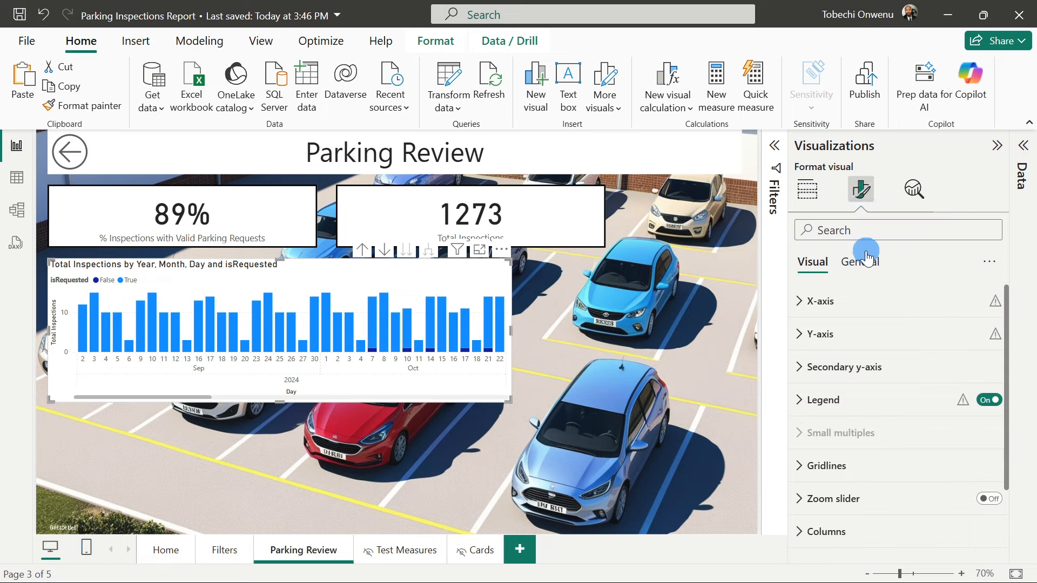
click(864, 262)
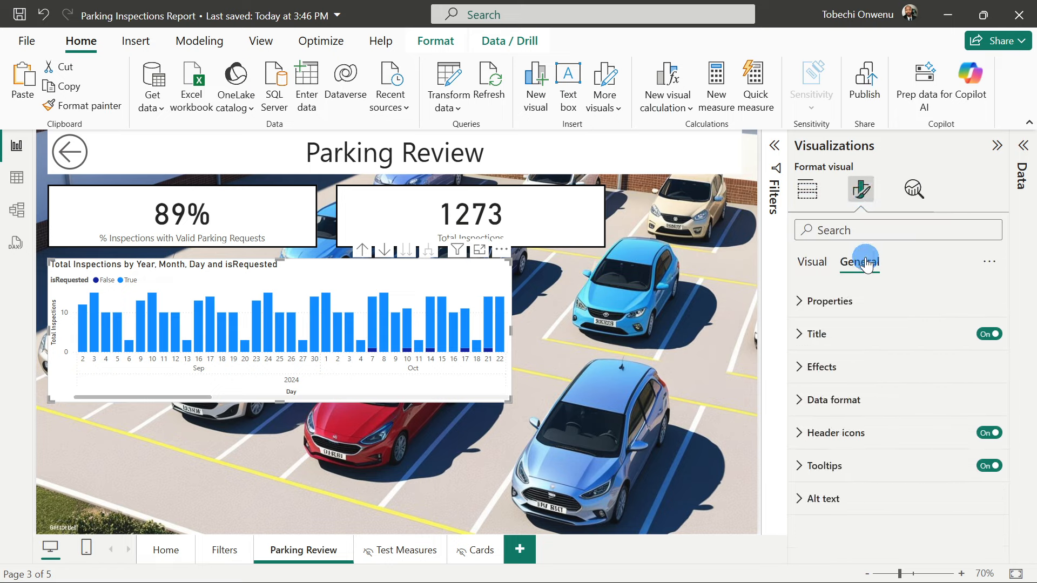
click(825, 337)
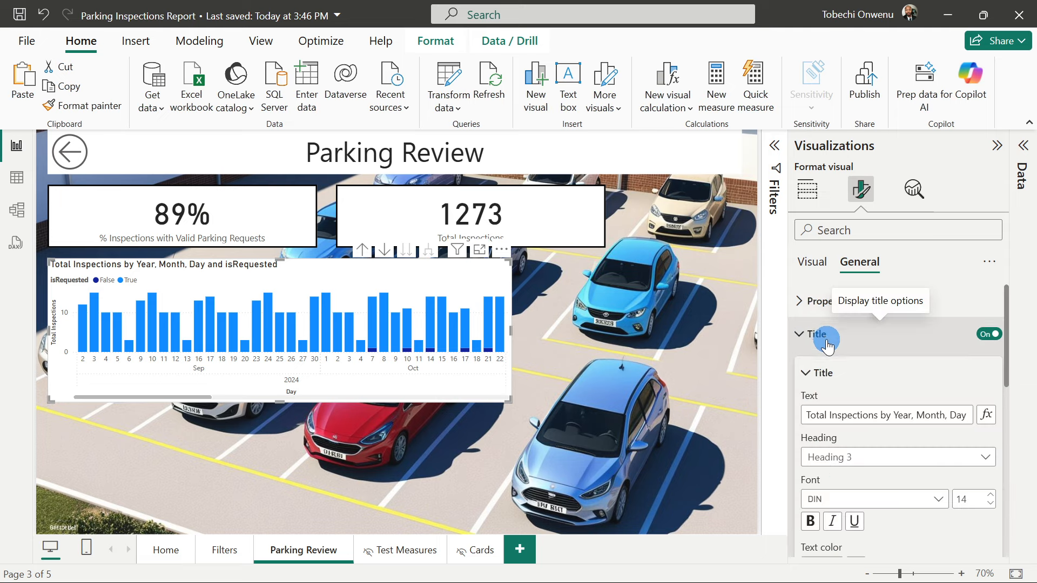
double_click(849, 420)
key(ctrl+a)
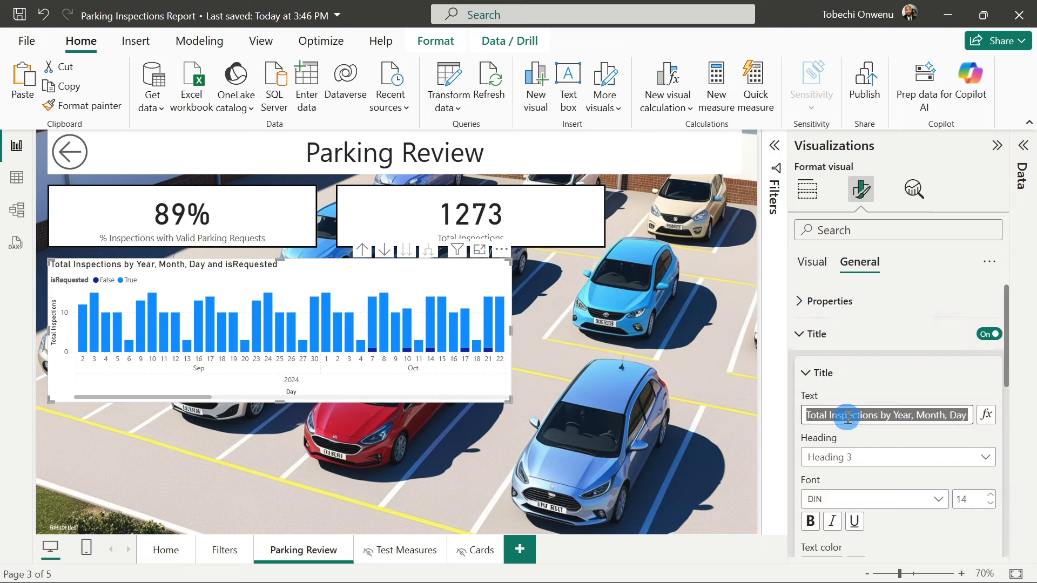
text(Trended Vehicle Inspections)
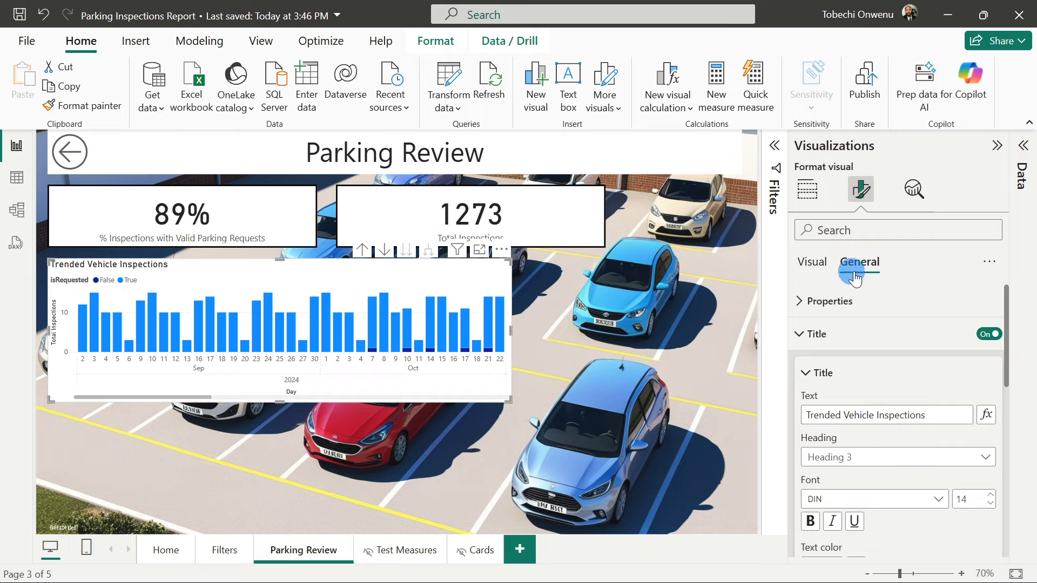
click(818, 266)
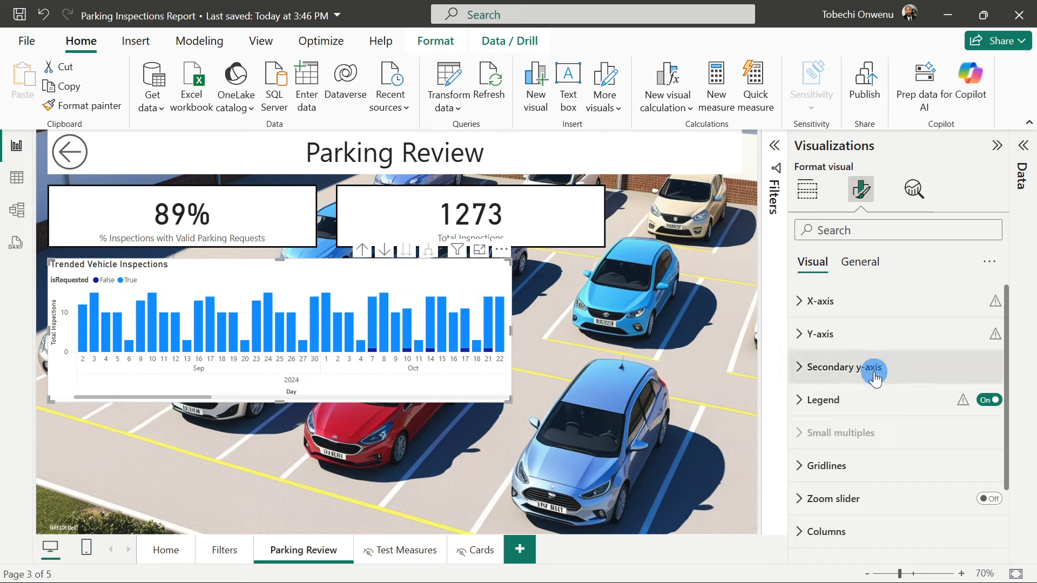
Turn on the zoom slider for the Trended Vehicle Inspections chart.
scroll(863, 378, down, 3)
click(988, 417)
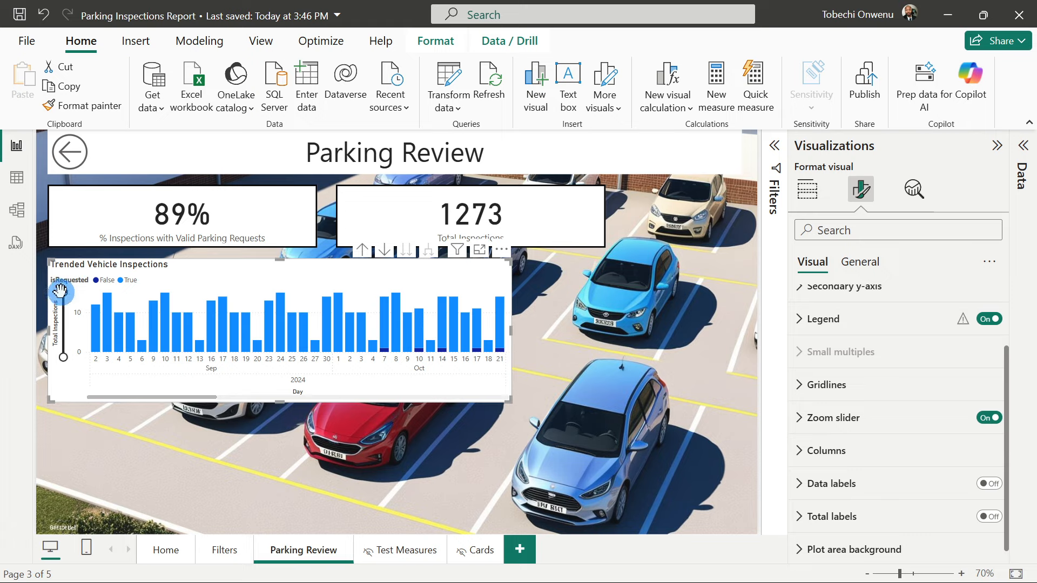
mouse_move(61, 296)
mouse_down()
mouse_move(65, 325)
mouse_move(73, 296)
mouse_up()
Set the column color of the False series in the Trended Vehicle Inspections chart to orange.
scroll(896, 433, down, 3)
click(827, 369)
click(898, 450)
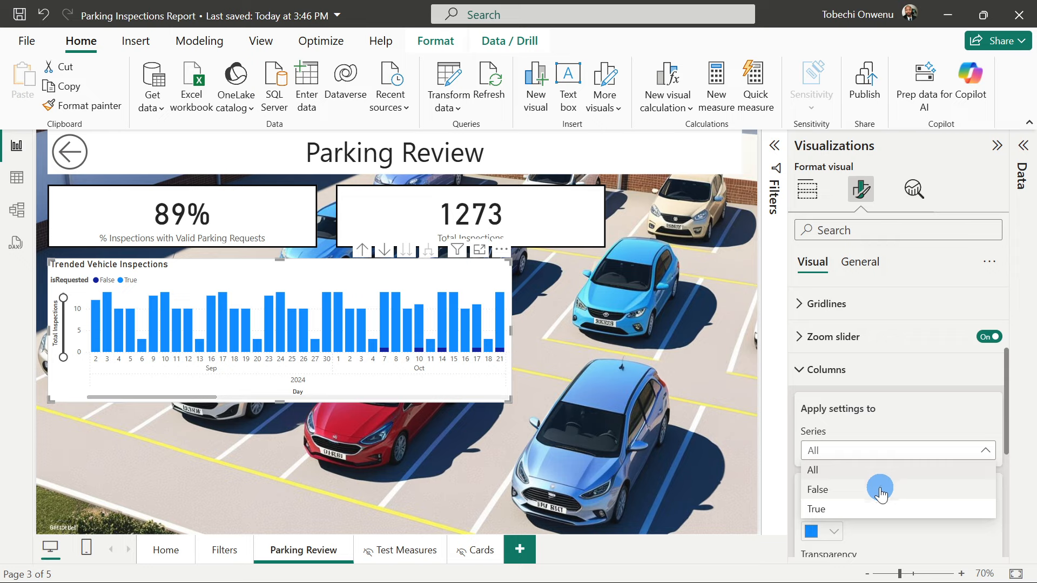
click(882, 489)
scroll(881, 411, down, 2)
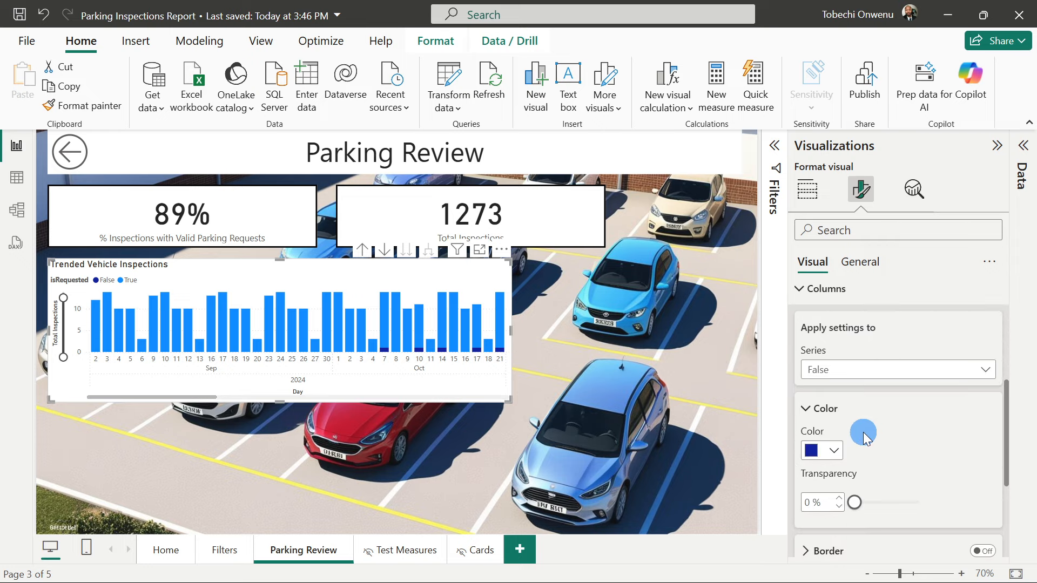
click(835, 452)
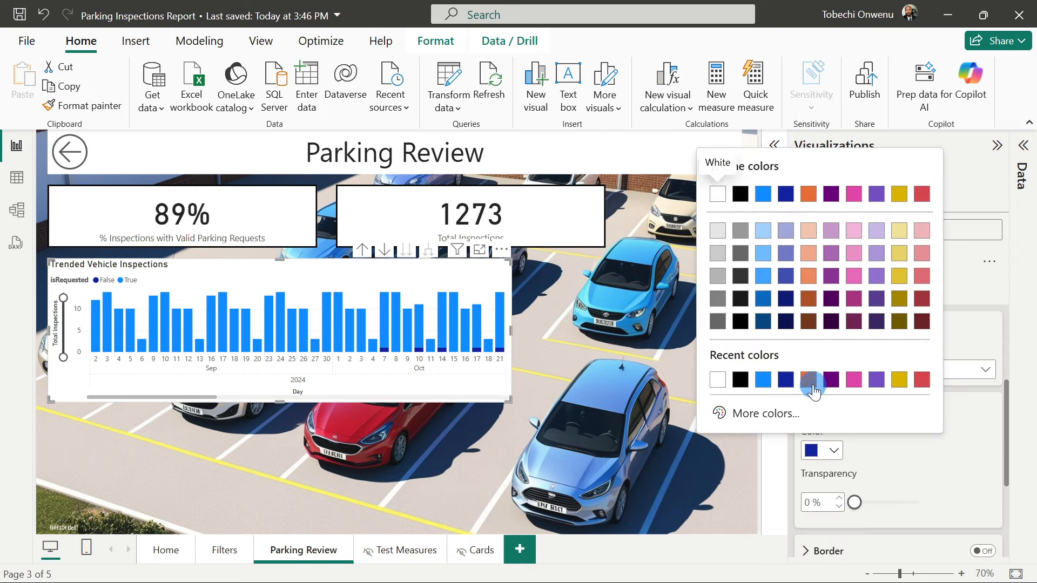
click(809, 379)
Set the column color of the chart's True series to dark blue and save the report.
click(898, 370)
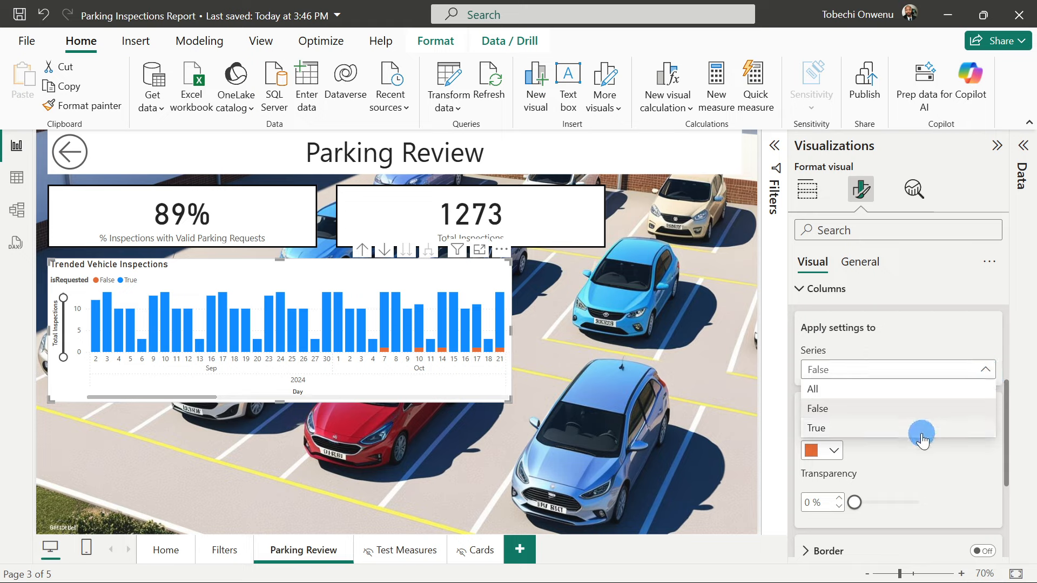
click(922, 428)
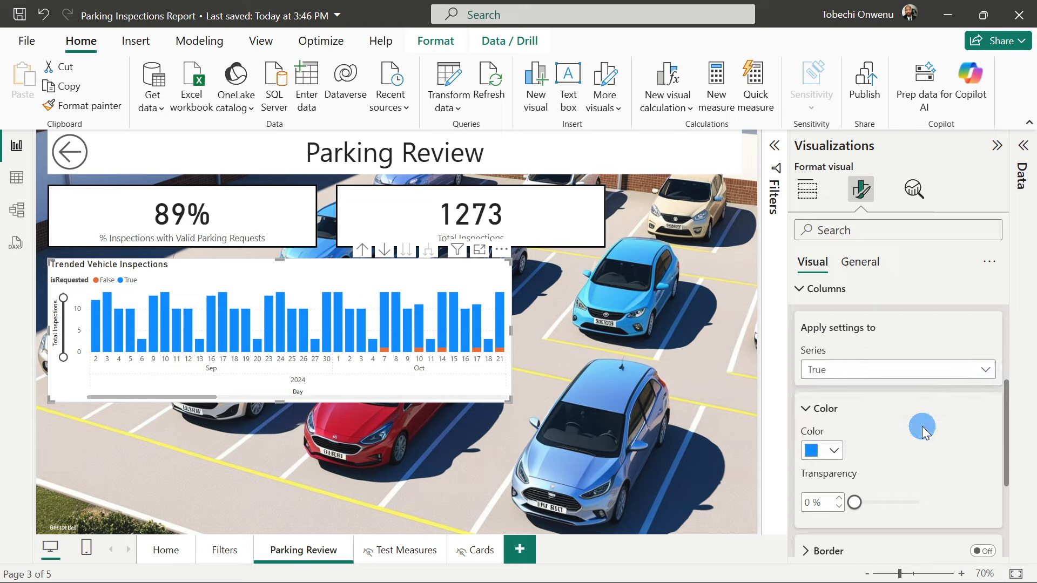
click(835, 452)
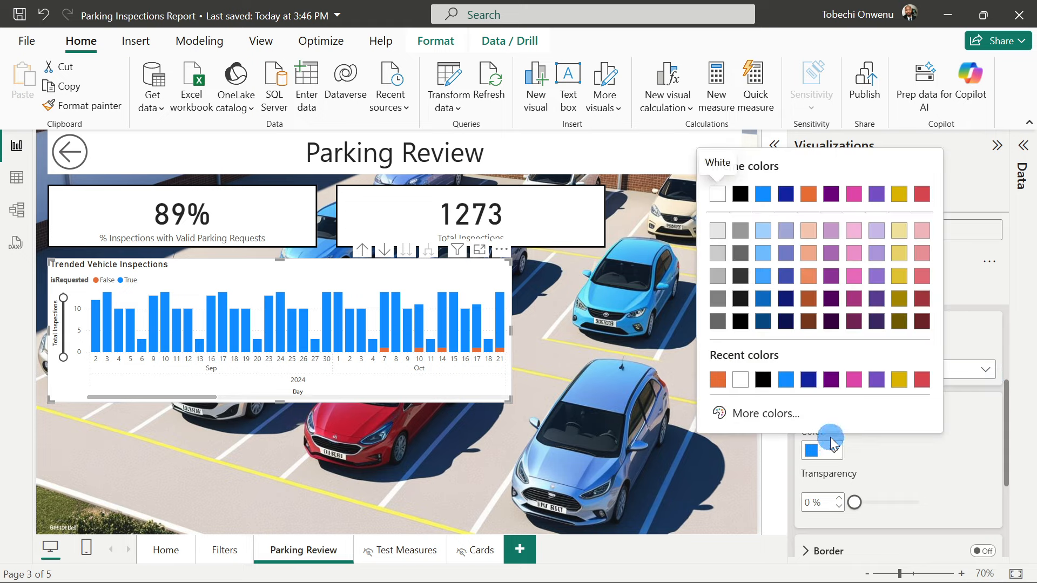
click(789, 379)
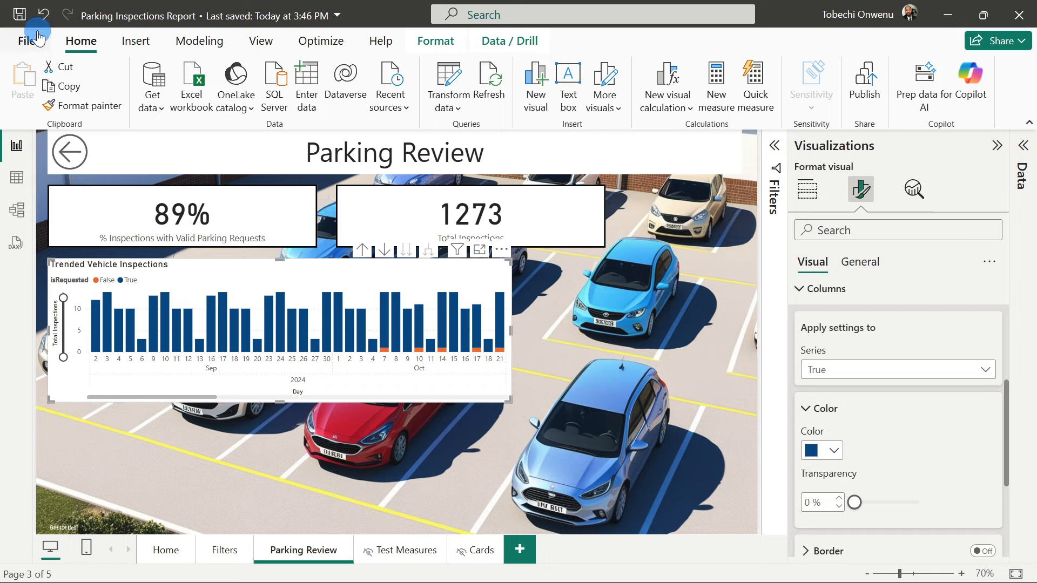
click(21, 15)
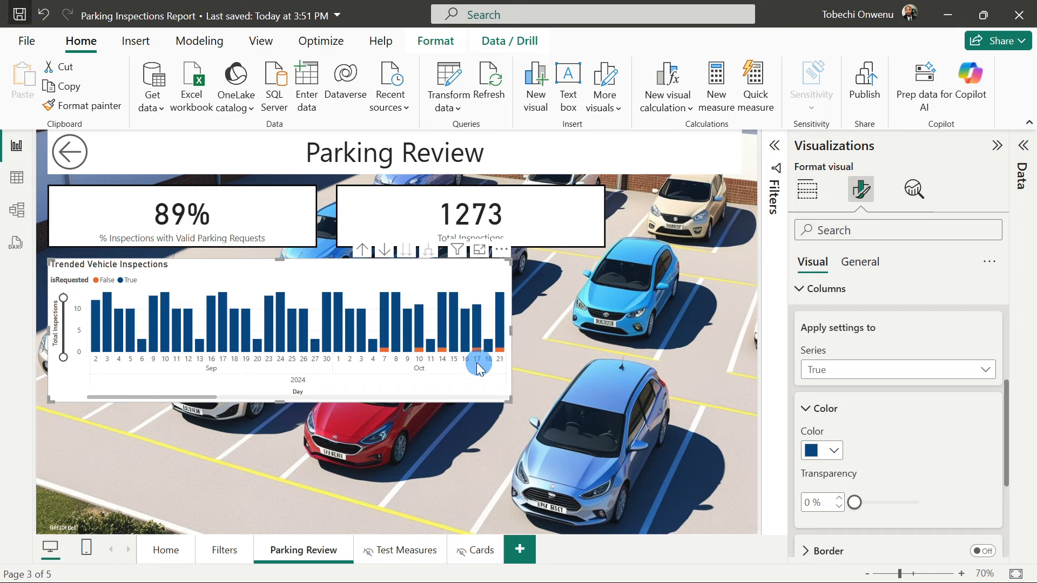
Shrink the chart so it ends about a quarter of the way under the Total Inspections card, leaving room below, and deselect it.
drag(511, 401, 497, 381)
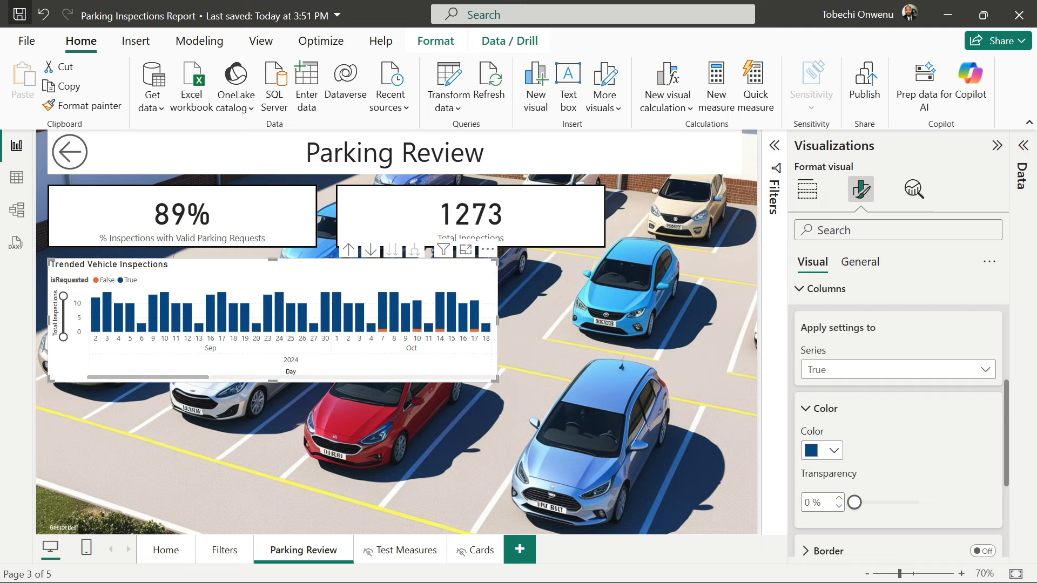
click(44, 15)
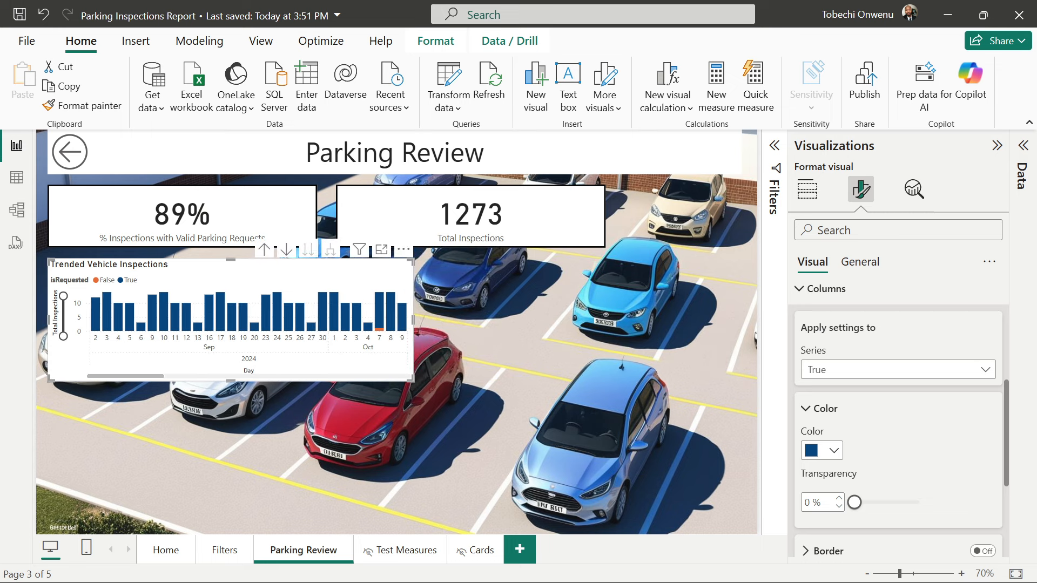
click(113, 416)
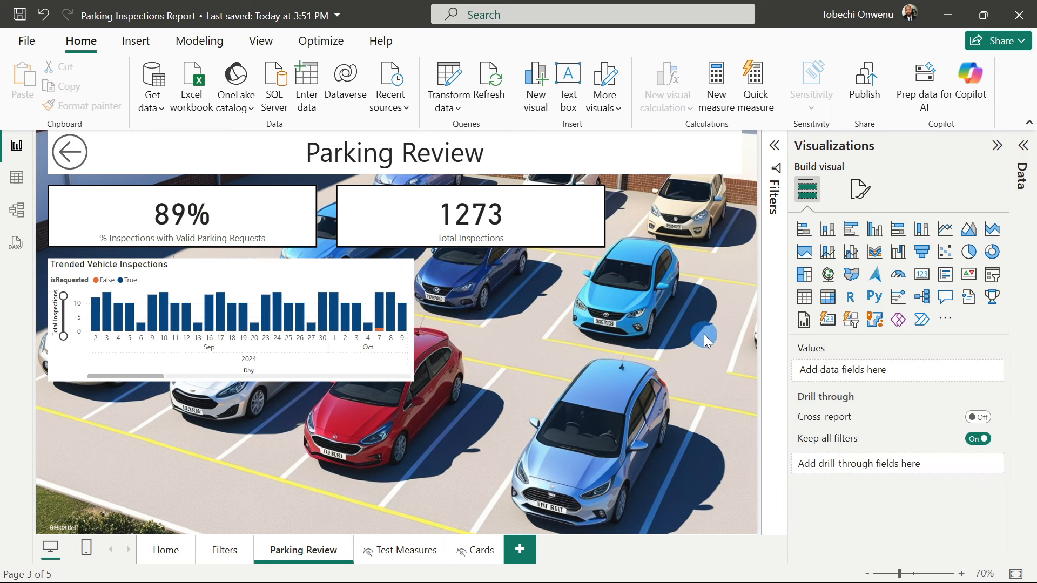
Add a matrix visual below the chart with VehicleName from the Vehicleinfo table as its rows.
click(827, 299)
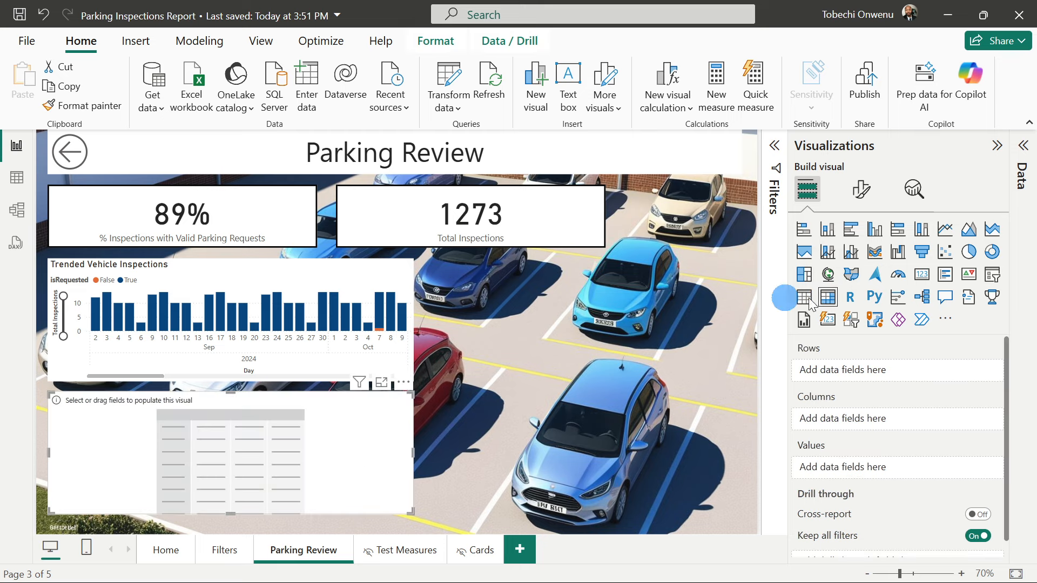
click(994, 156)
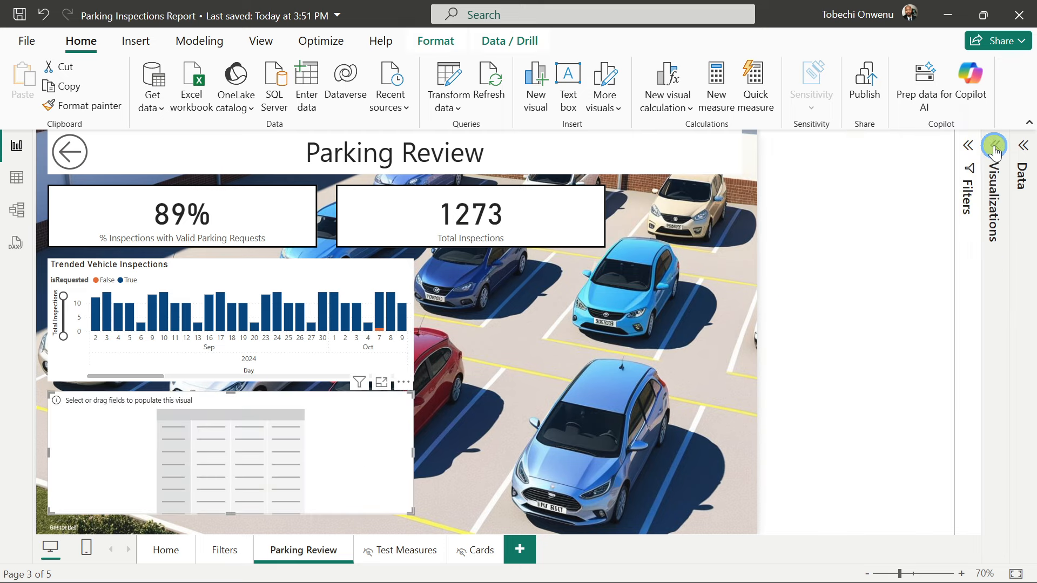
click(997, 150)
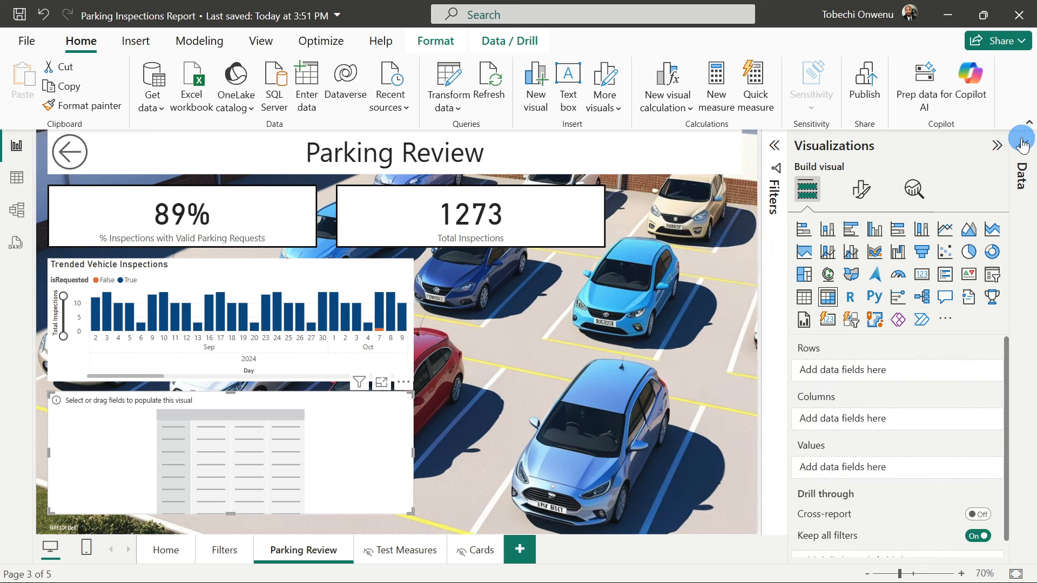
click(1024, 146)
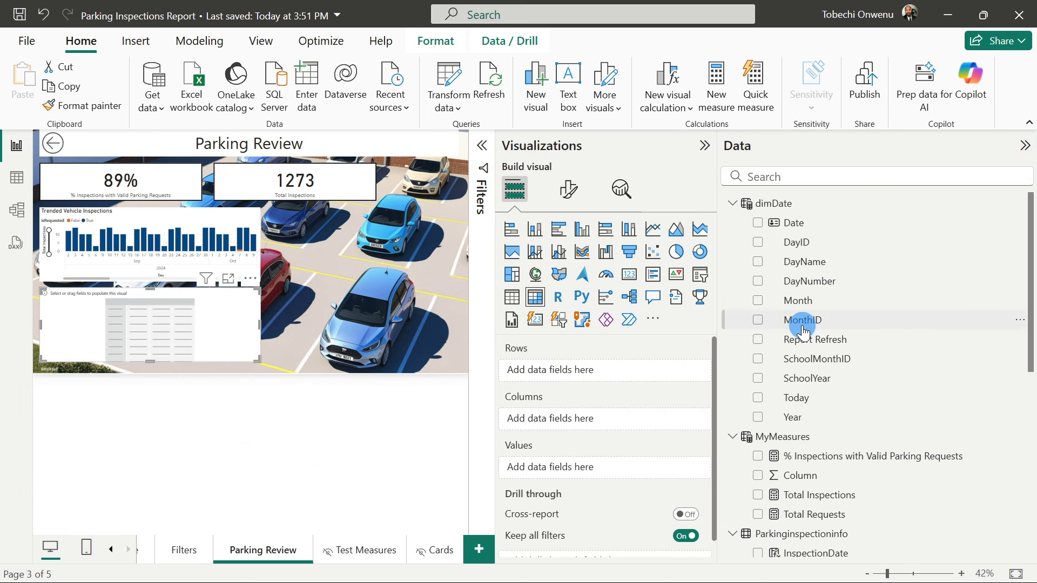
scroll(802, 334, down, 3)
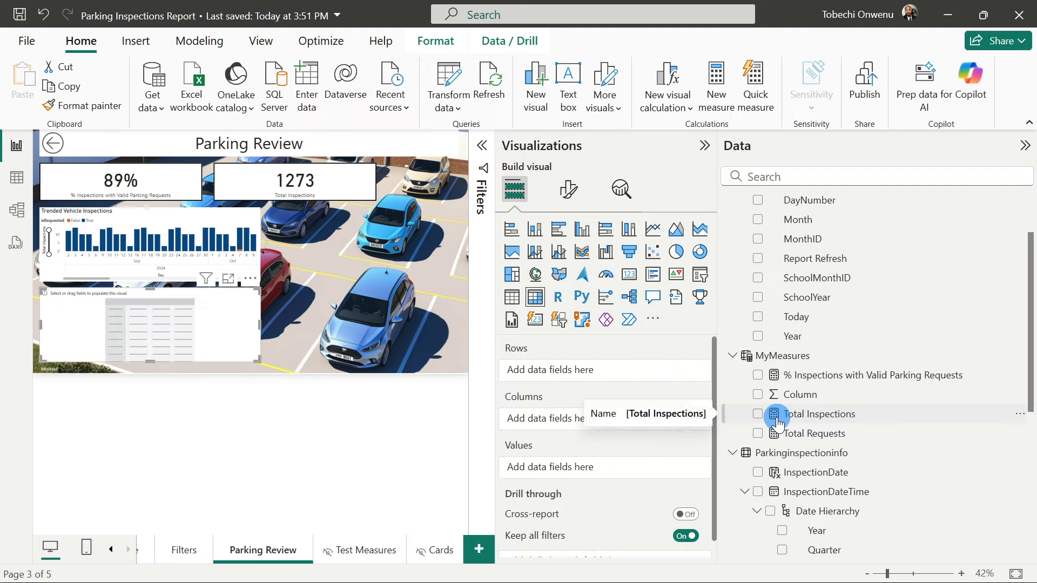
scroll(780, 500, down, 9)
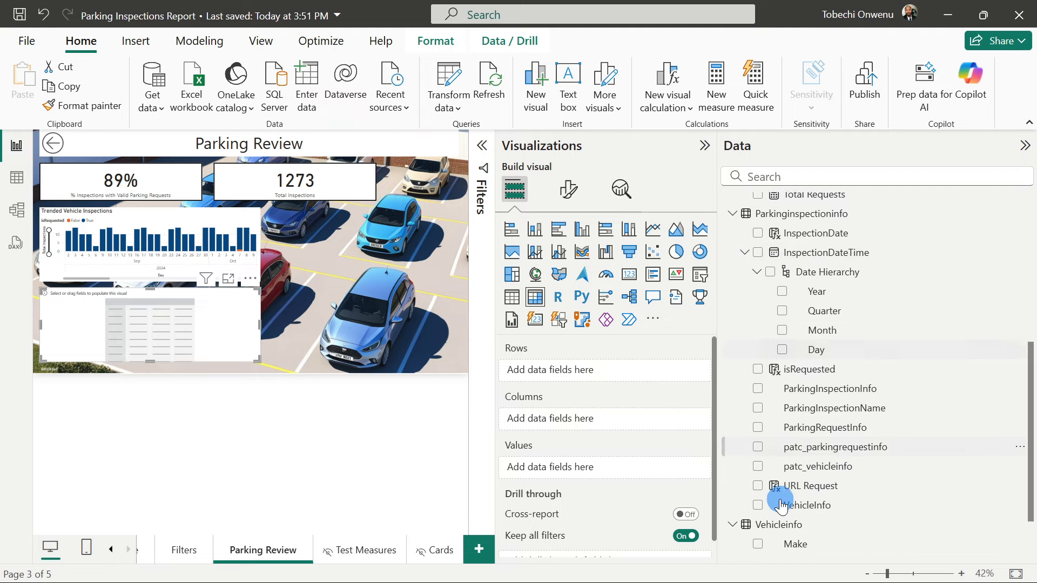
scroll(757, 519, down, 2)
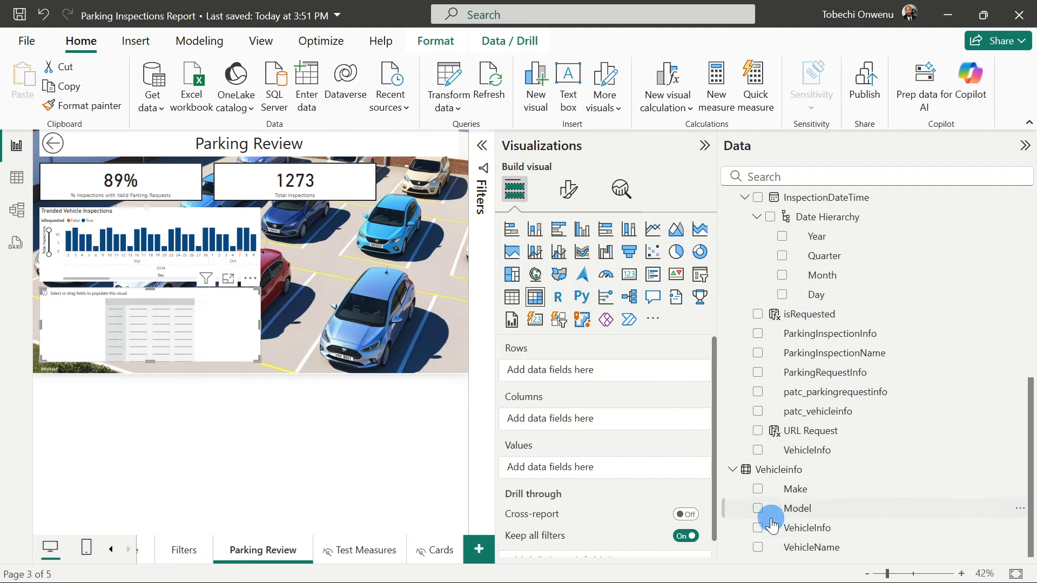
click(758, 547)
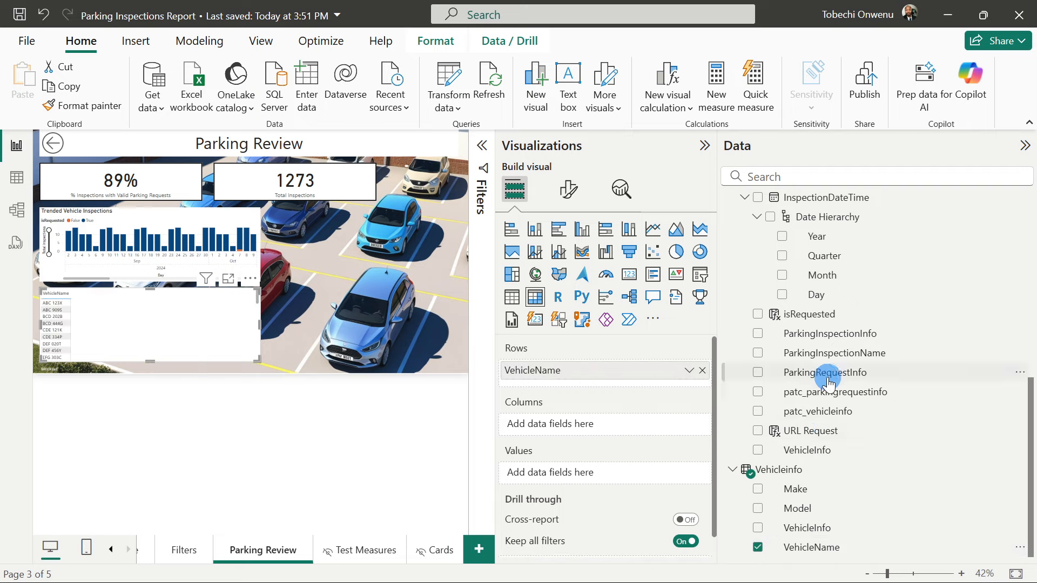
Add Total Inspections, Total Requests and % Inspections with Valid Parking Requests as the matrix values, and hide the data tables.
scroll(828, 380, up, 5)
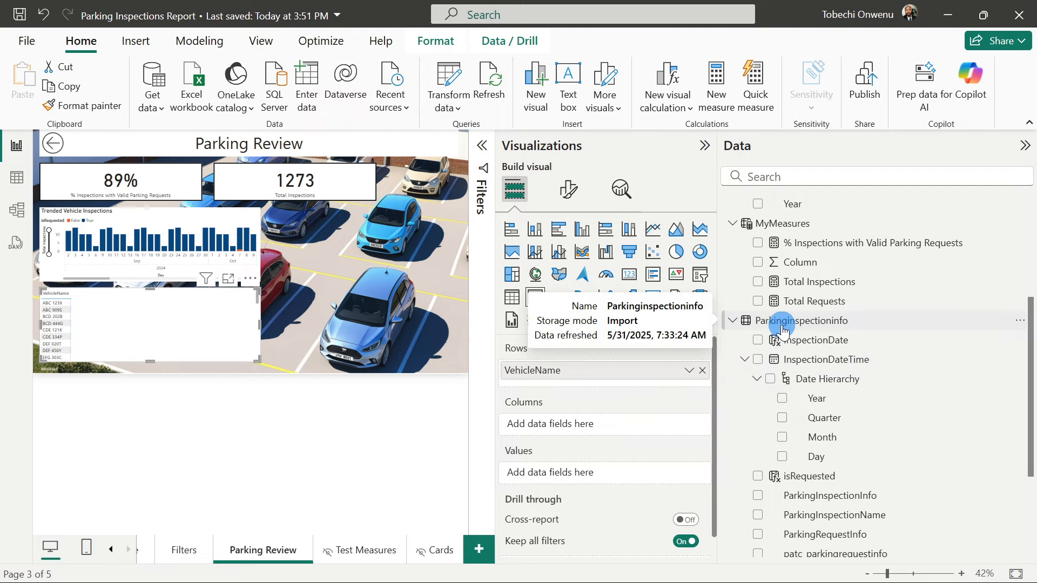
click(758, 282)
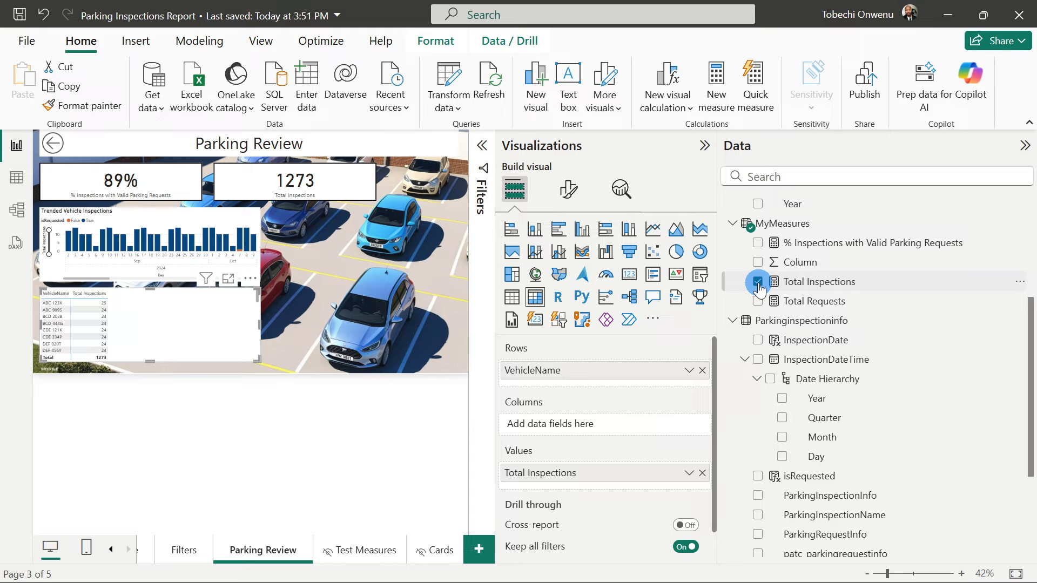
click(758, 301)
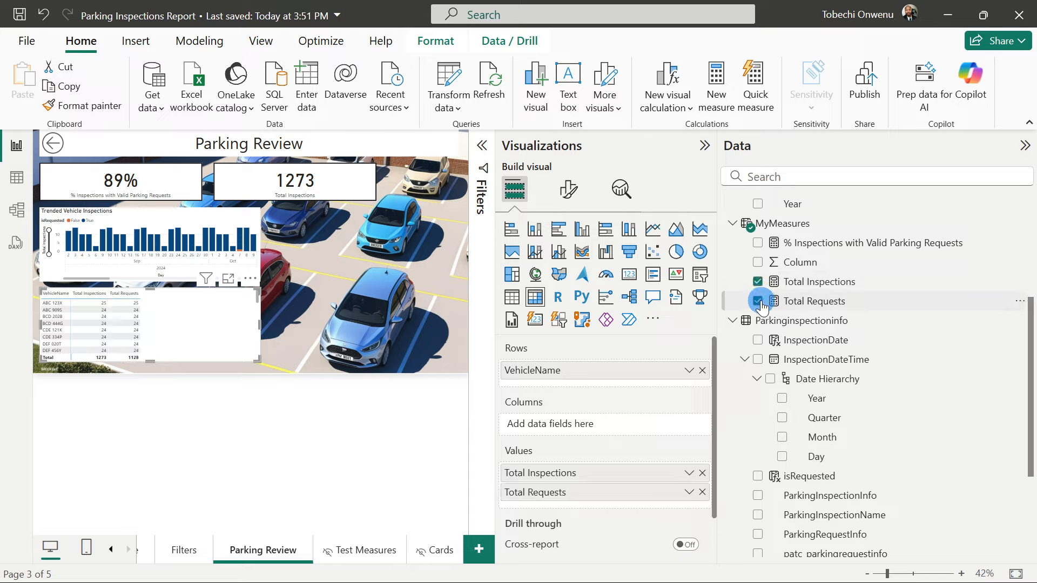
click(757, 245)
click(1024, 145)
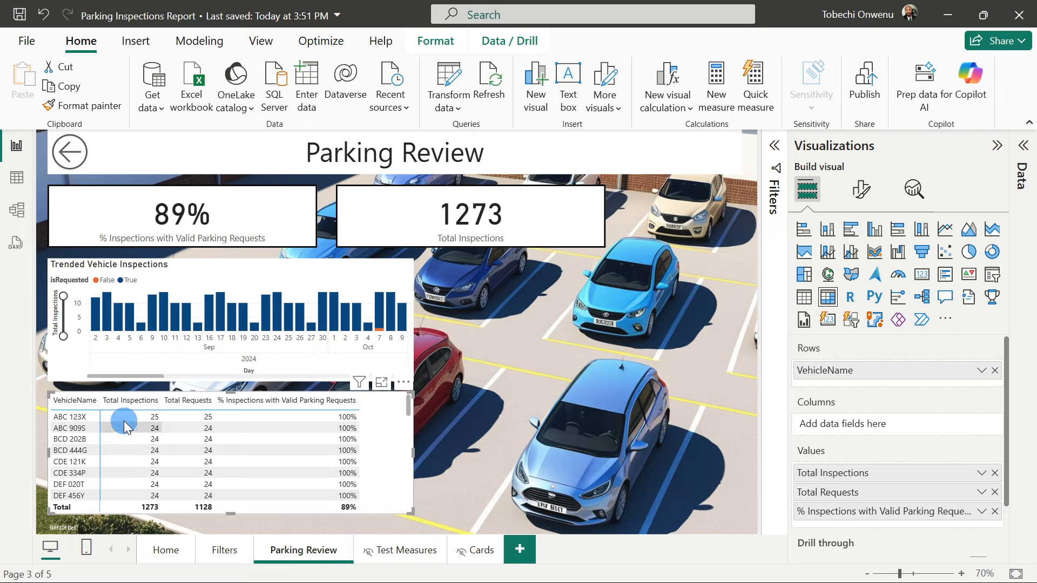
Widen the matrix's columns to fill its width and extend the visual almost to the bottom of the page.
drag(98, 400, 111, 400)
click(174, 401)
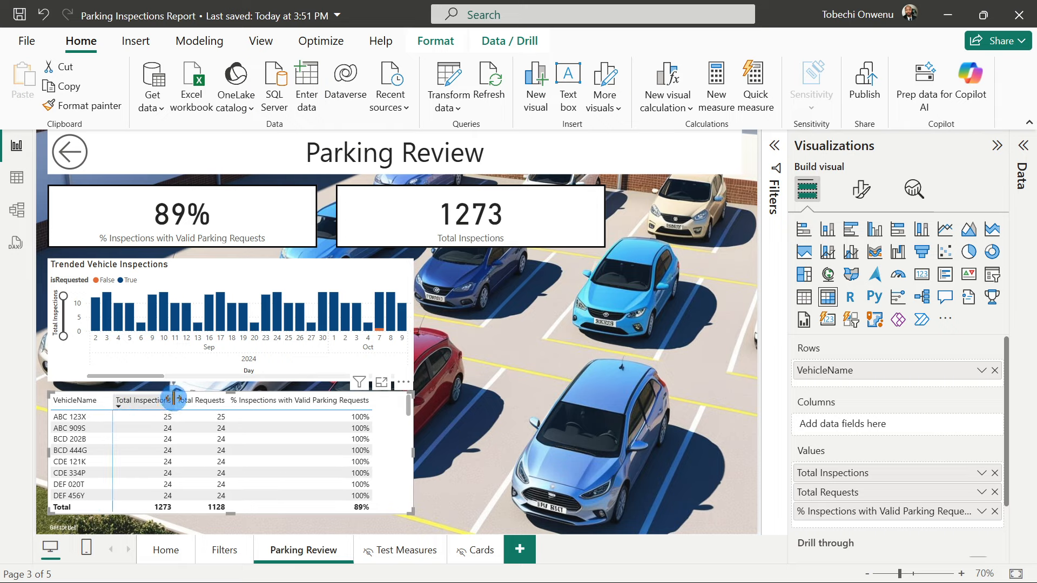
drag(174, 401, 186, 400)
click(232, 400)
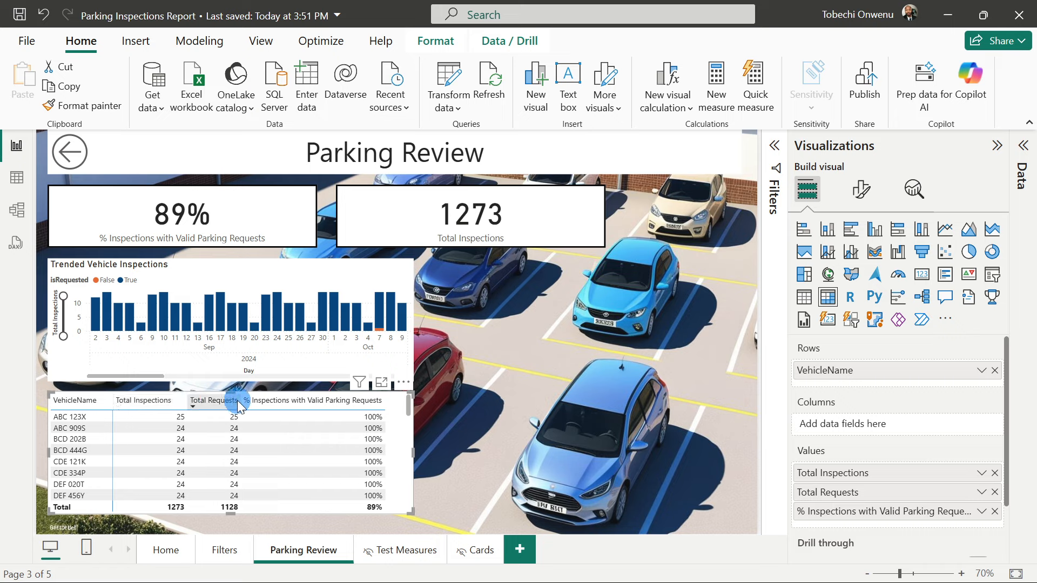
click(248, 404)
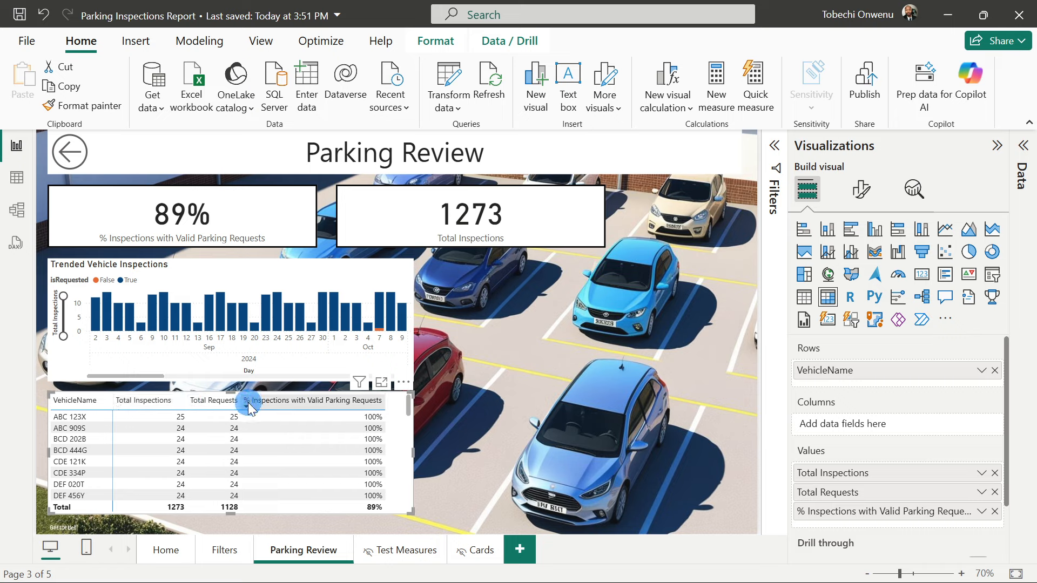
click(239, 400)
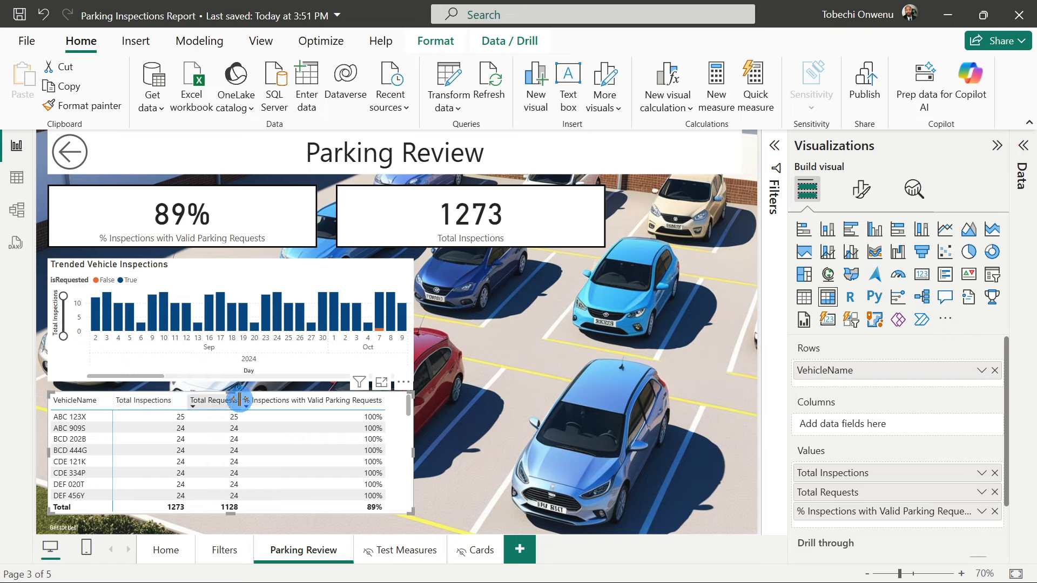
drag(239, 400, 251, 400)
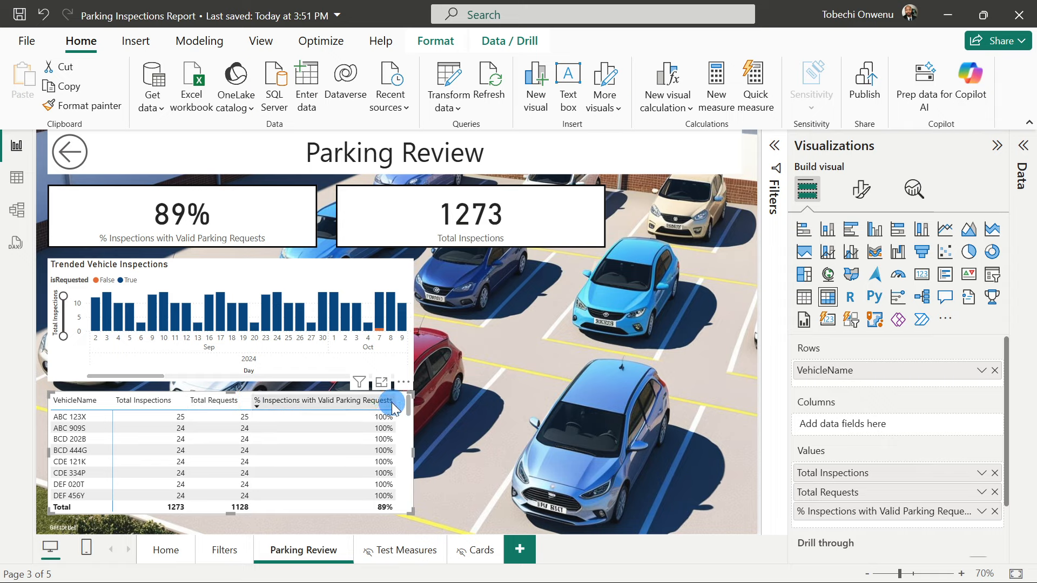
drag(395, 402, 404, 401)
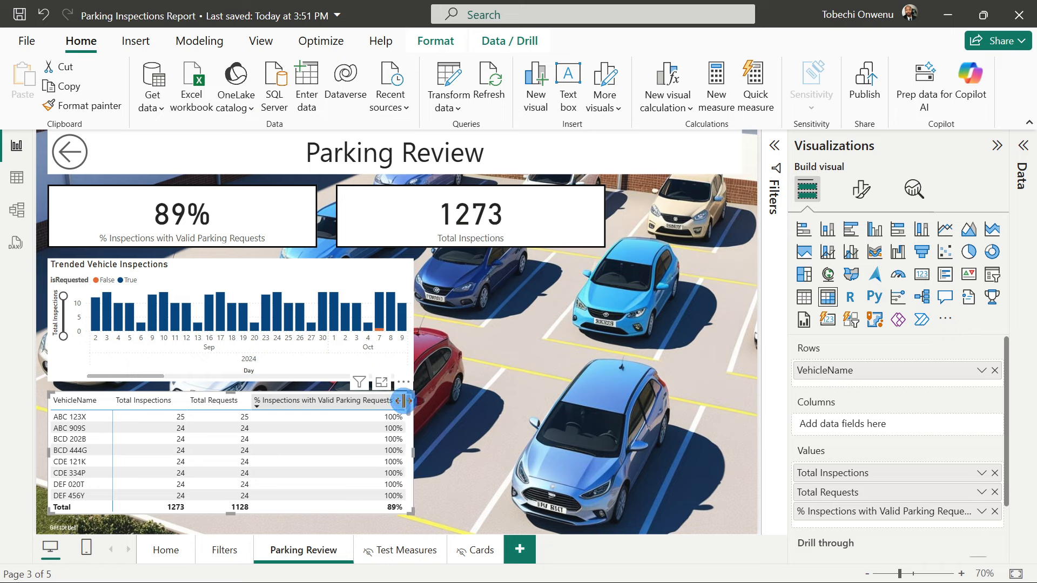
drag(231, 513, 233, 527)
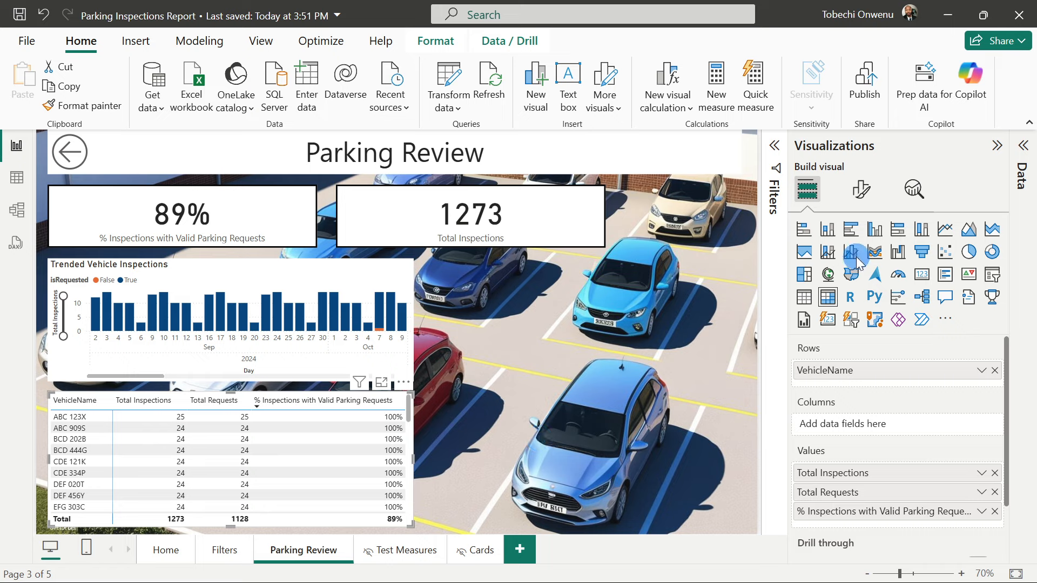
click(861, 191)
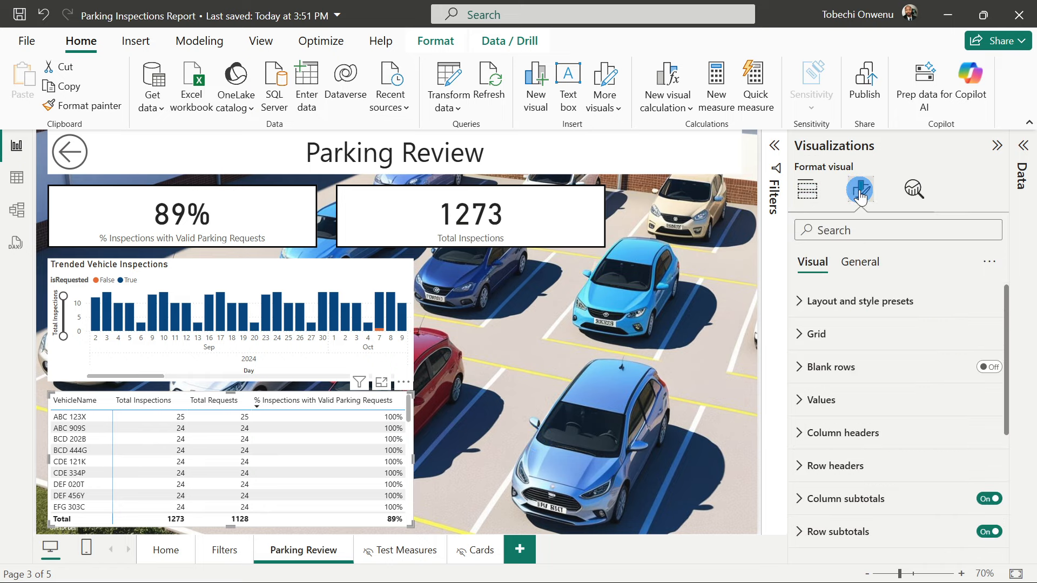
click(827, 400)
click(990, 482)
click(990, 481)
click(807, 190)
scroll(351, 424, down, 2)
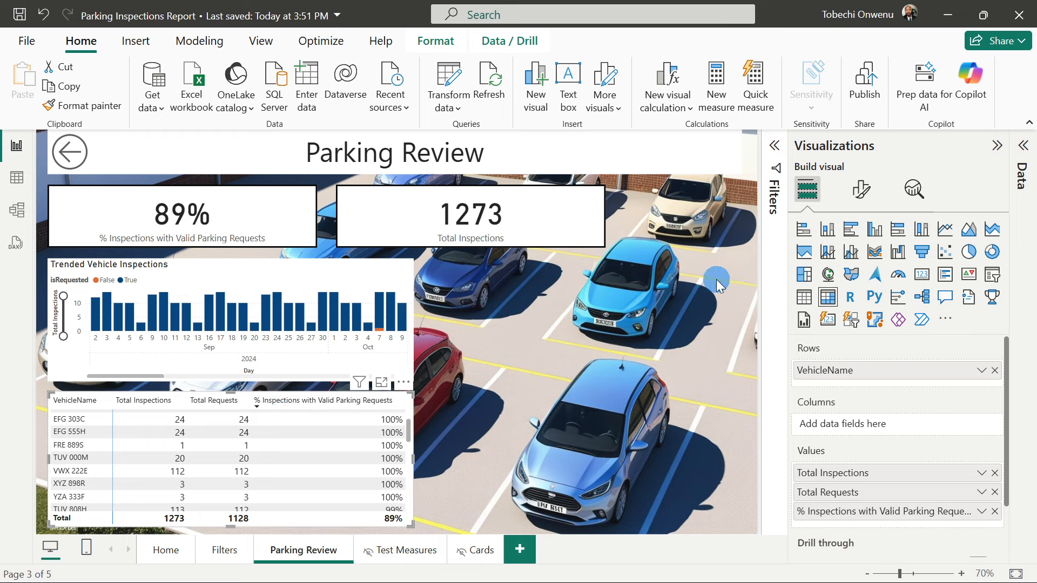
Turn on the visual border around the matrix and set its width to 3 px.
click(861, 189)
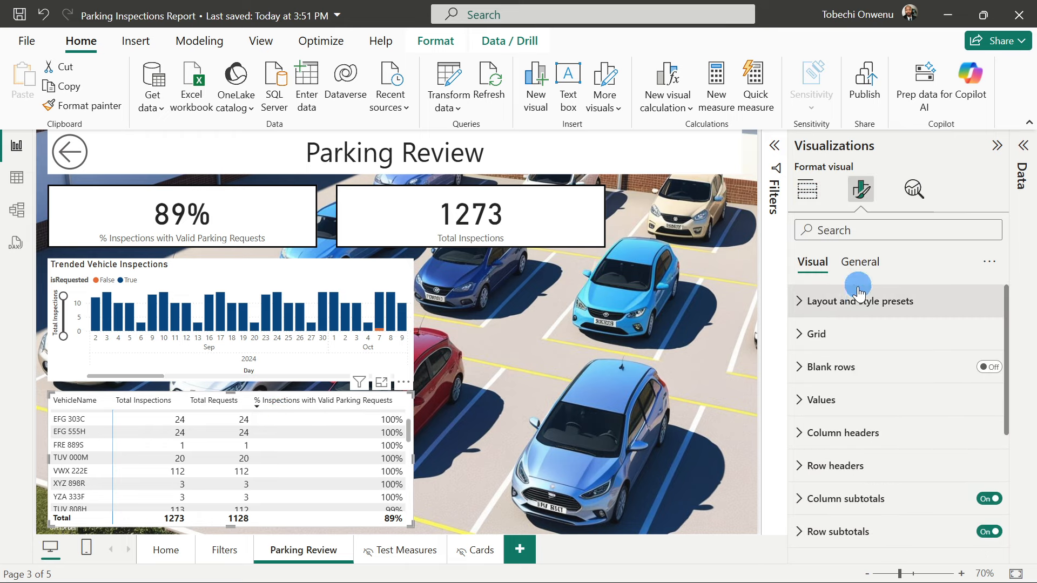
click(856, 265)
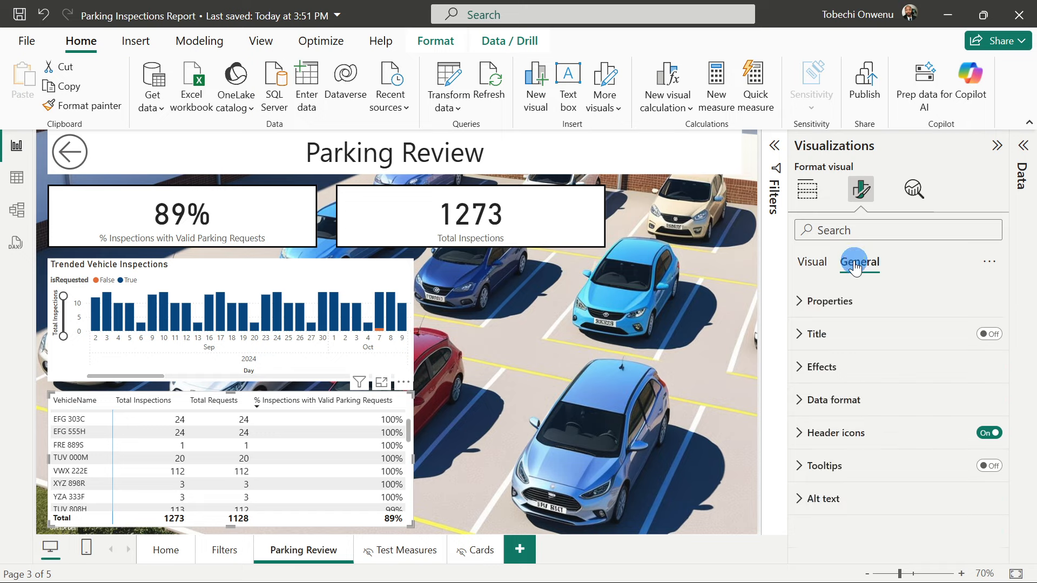
click(836, 366)
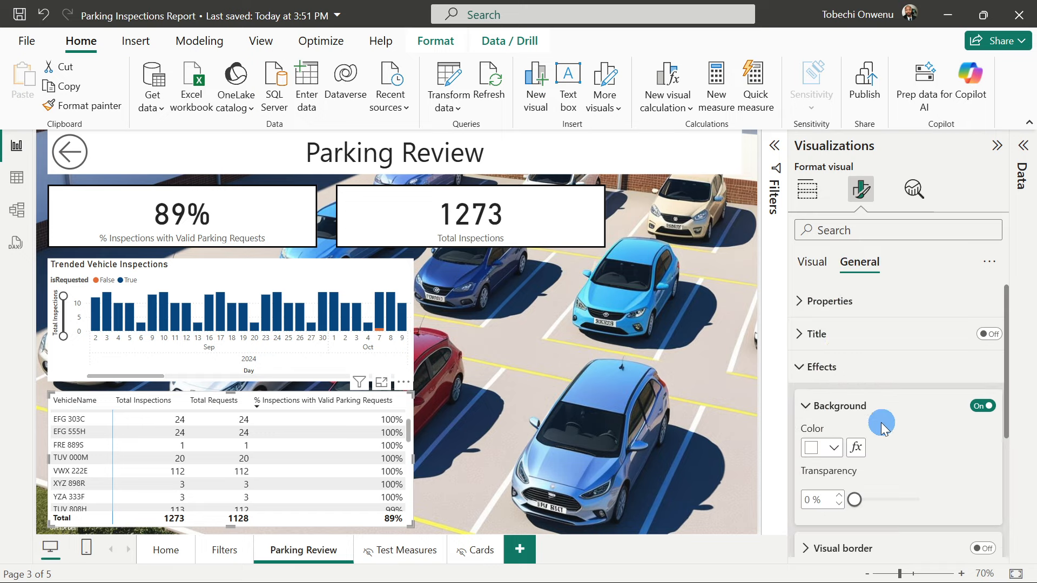
scroll(900, 474, down, 2)
click(983, 469)
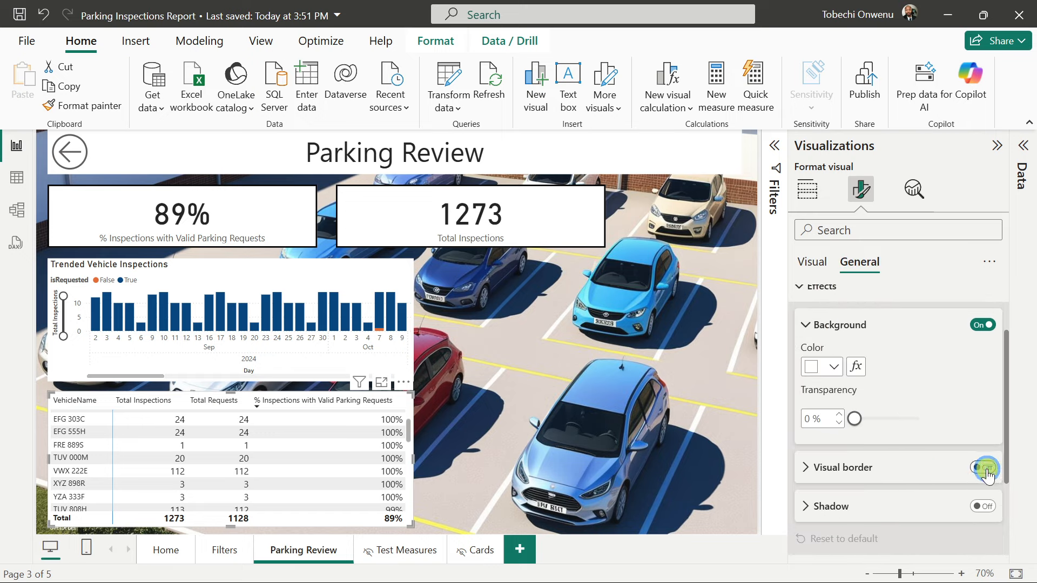
click(806, 469)
scroll(897, 459, down, 3)
click(852, 447)
click(852, 447)
Give the Trended Vehicle Inspections chart a black visual border 3 px wide and deselect it.
click(281, 273)
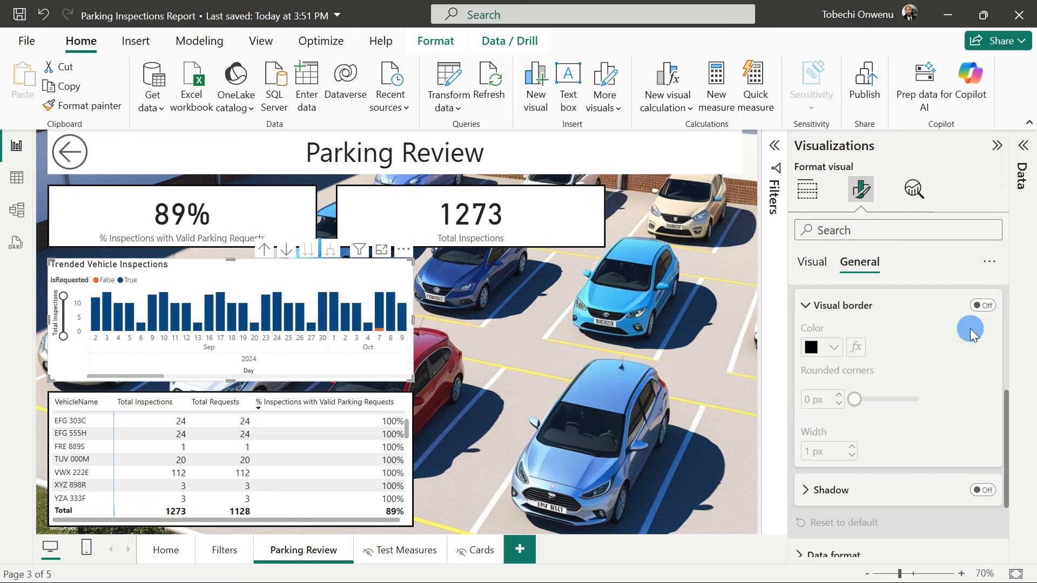
click(978, 306)
click(855, 448)
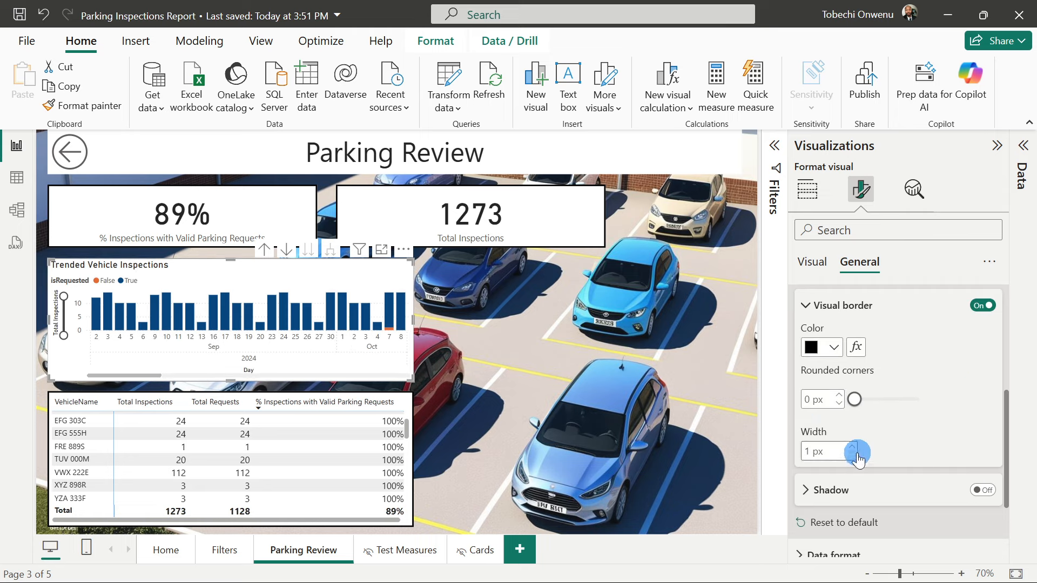
click(854, 447)
click(853, 448)
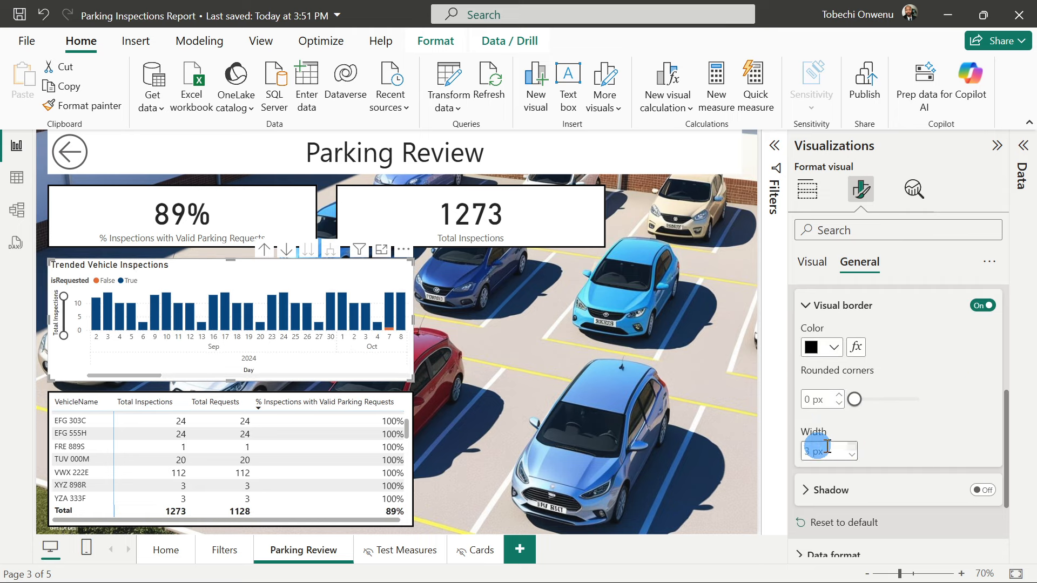
click(605, 407)
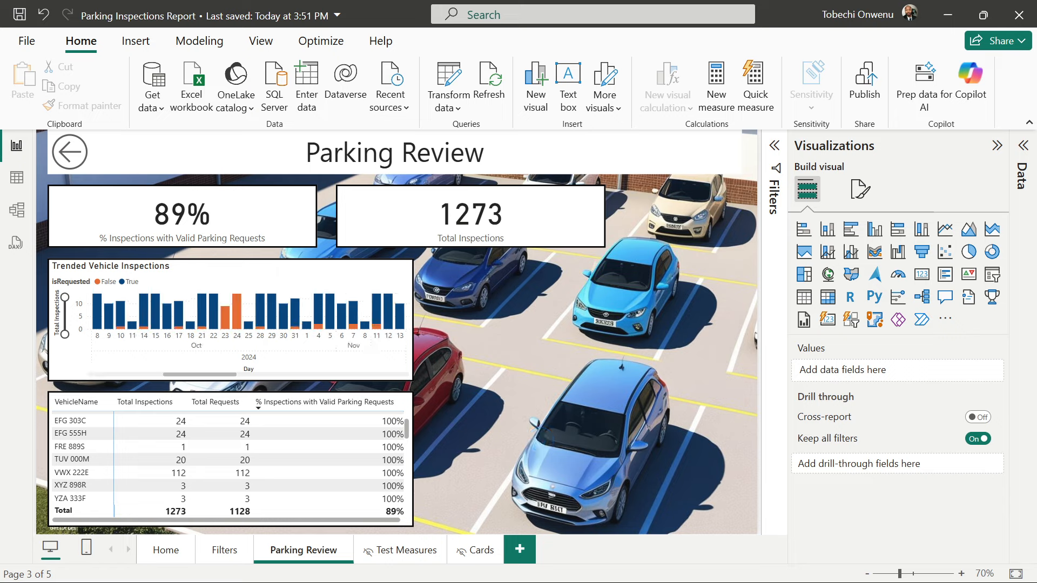
Add an empty table visual and place it beside the Trended Vehicle Inspections chart, under the Total Inspections card.
click(776, 208)
click(807, 297)
click(460, 268)
drag(458, 263, 472, 264)
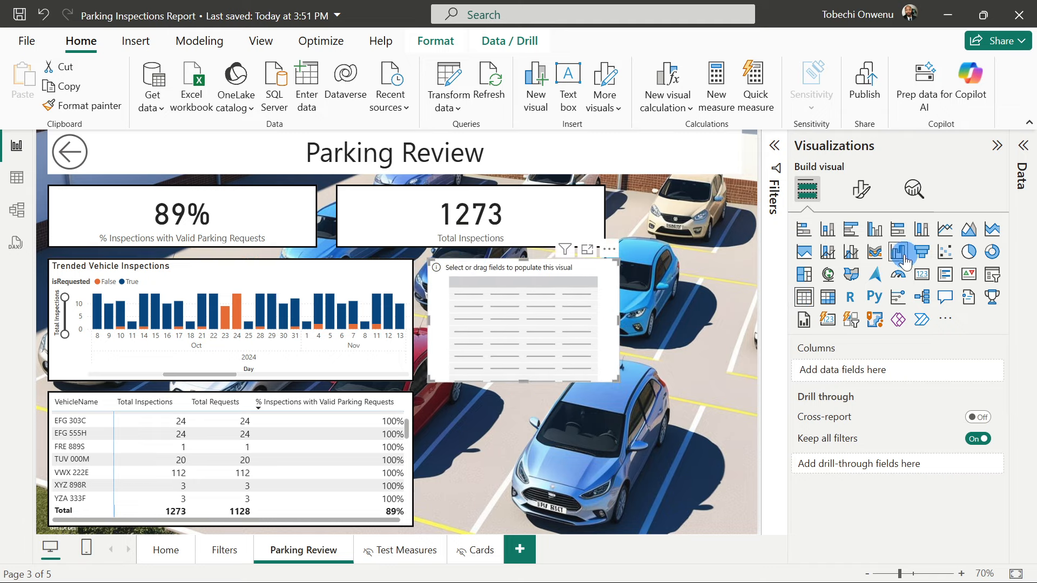
Fill the table with InspectionDate, URL Request and ParkingInspectionName from Parkinginspectioninfo plus VehicleName from Vehicleinfo, and hide the data tables.
click(1022, 146)
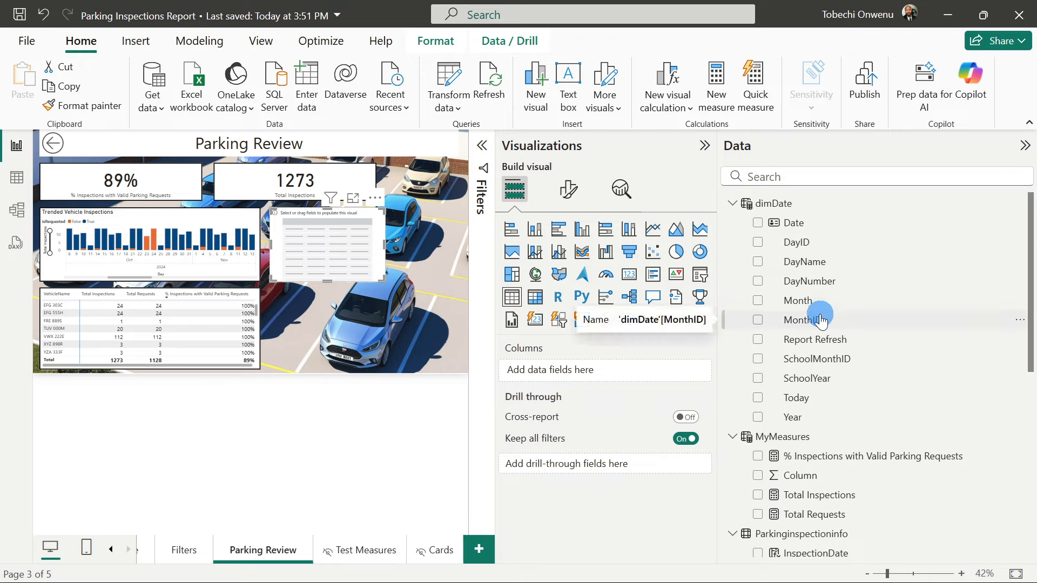
scroll(819, 322, down, 3)
scroll(819, 323, down, 3)
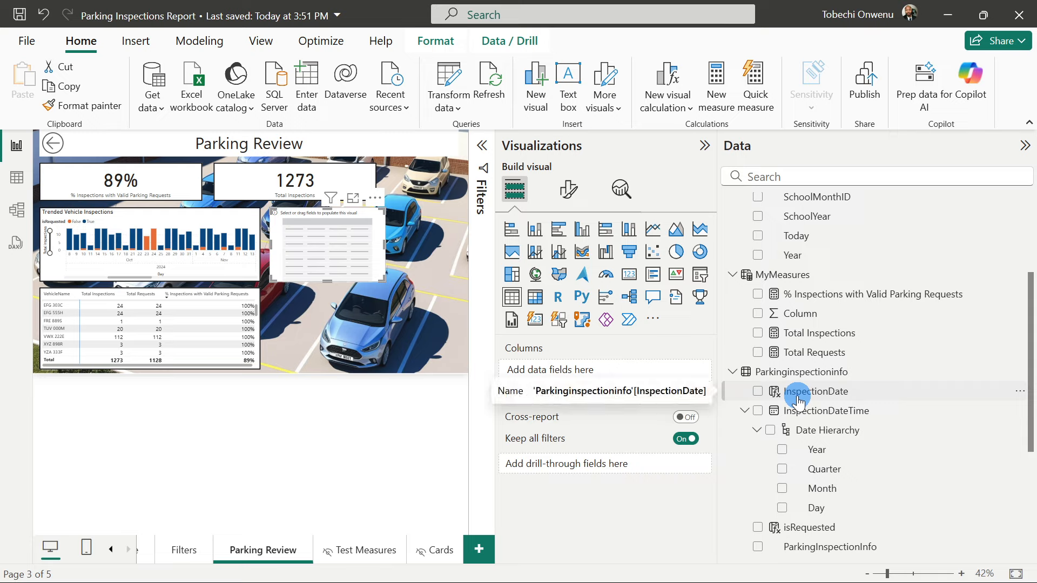
click(759, 393)
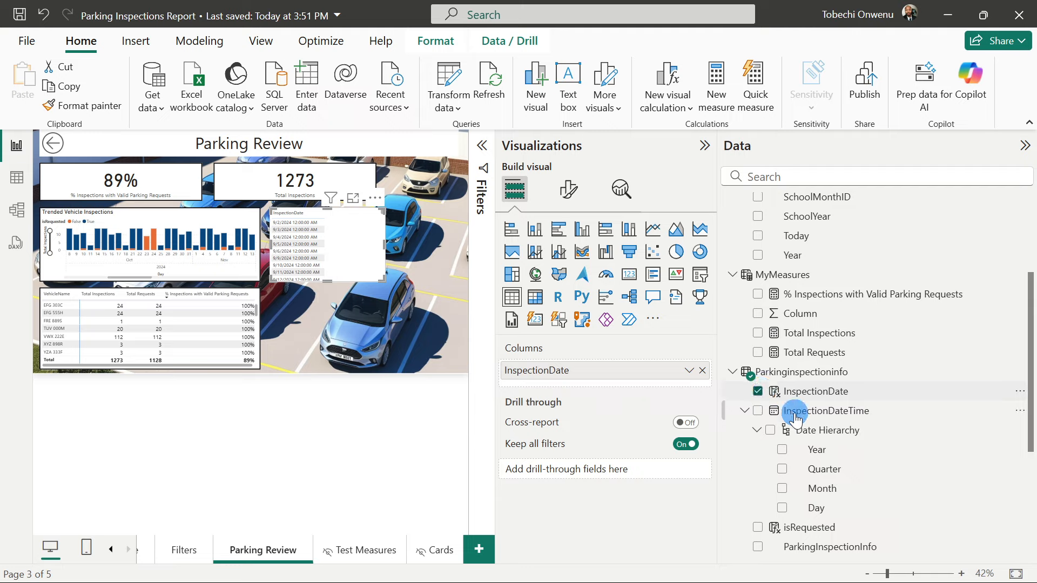
scroll(791, 427, down, 3)
scroll(790, 438, down, 1)
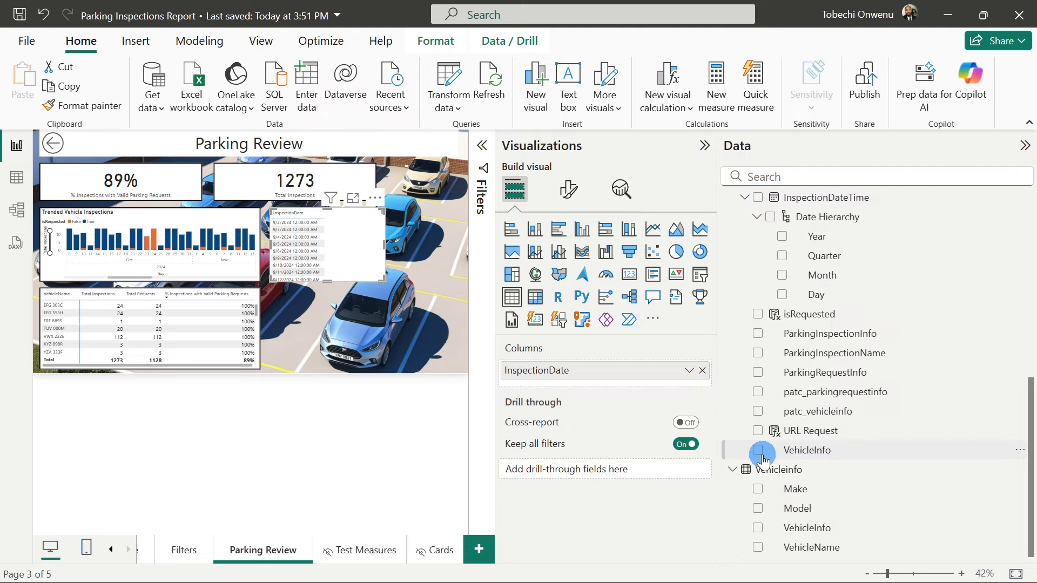
click(758, 430)
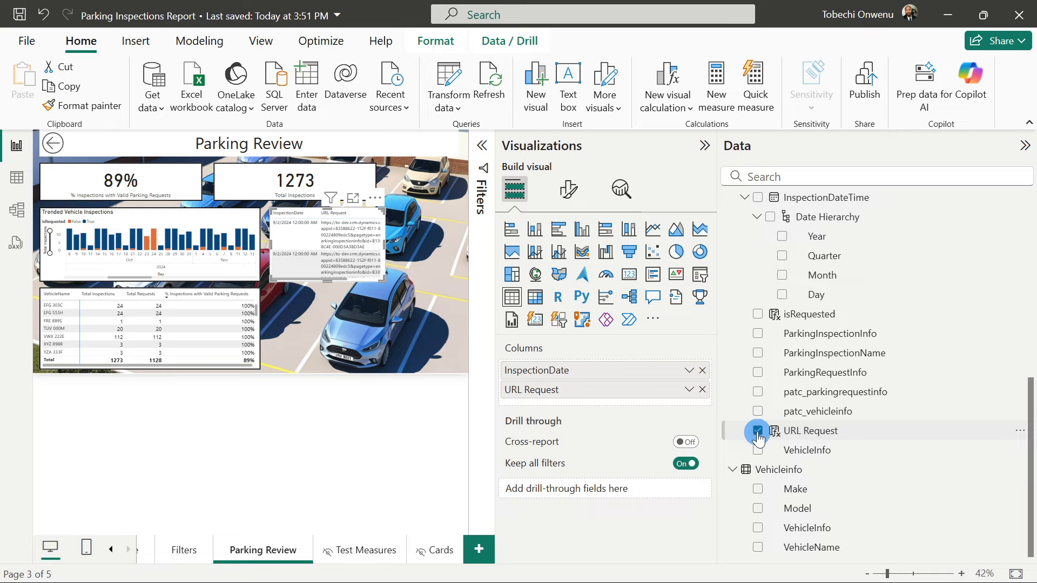
click(758, 354)
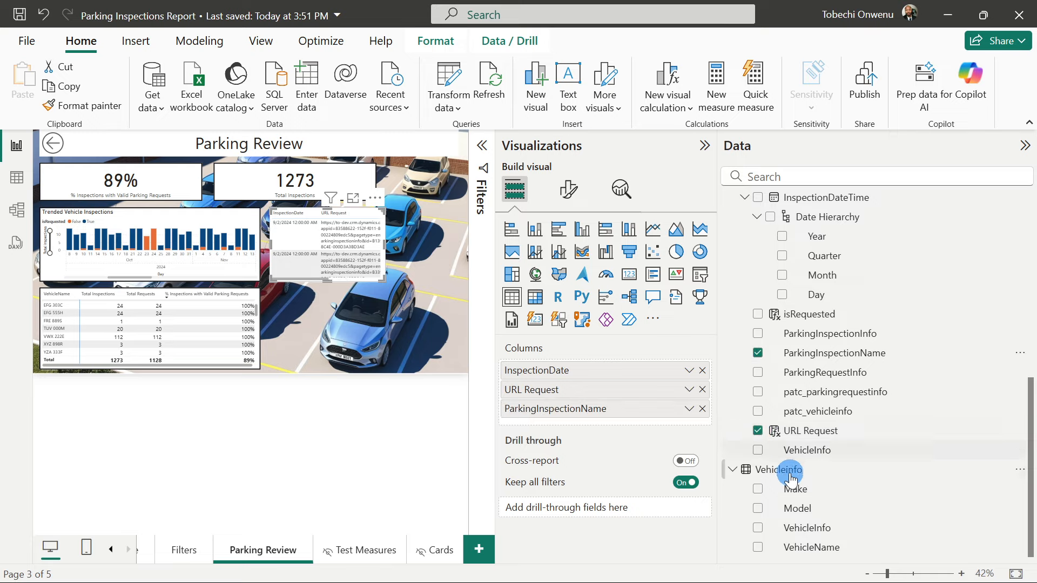
click(759, 548)
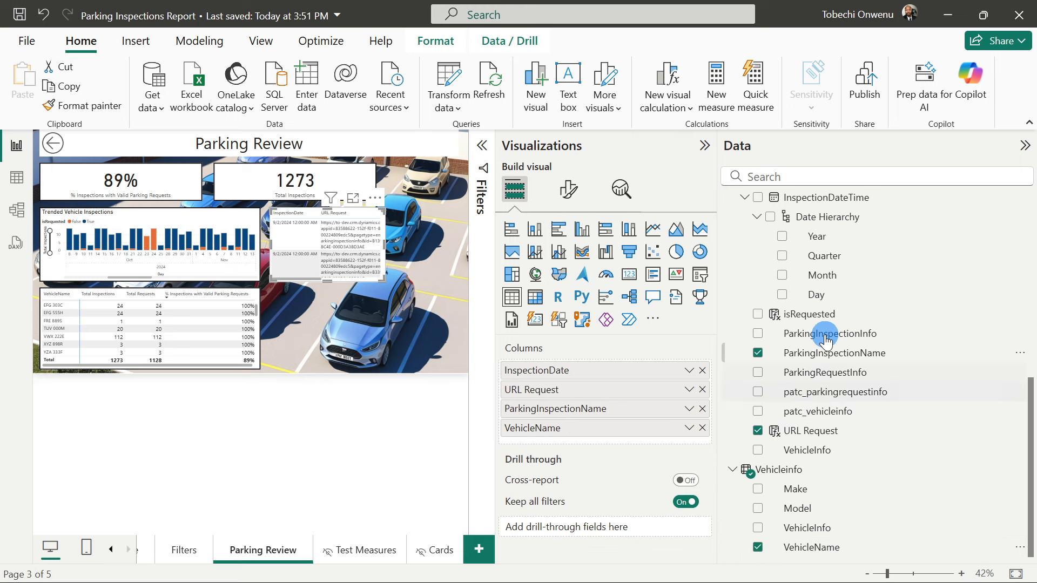
click(1024, 146)
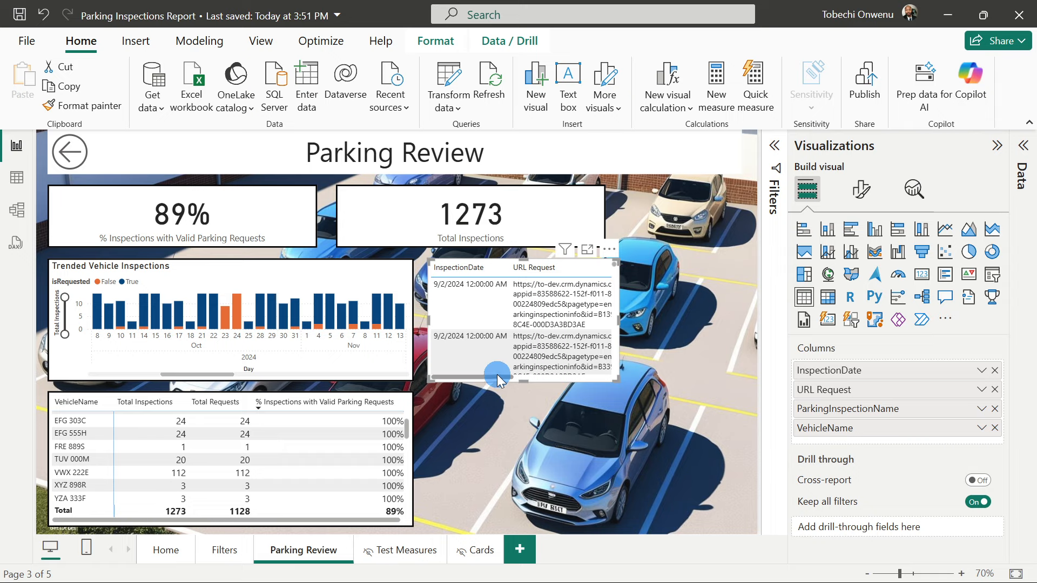
Set the data category of the URL Request column to Web URL and hide the data tables.
drag(494, 375, 529, 377)
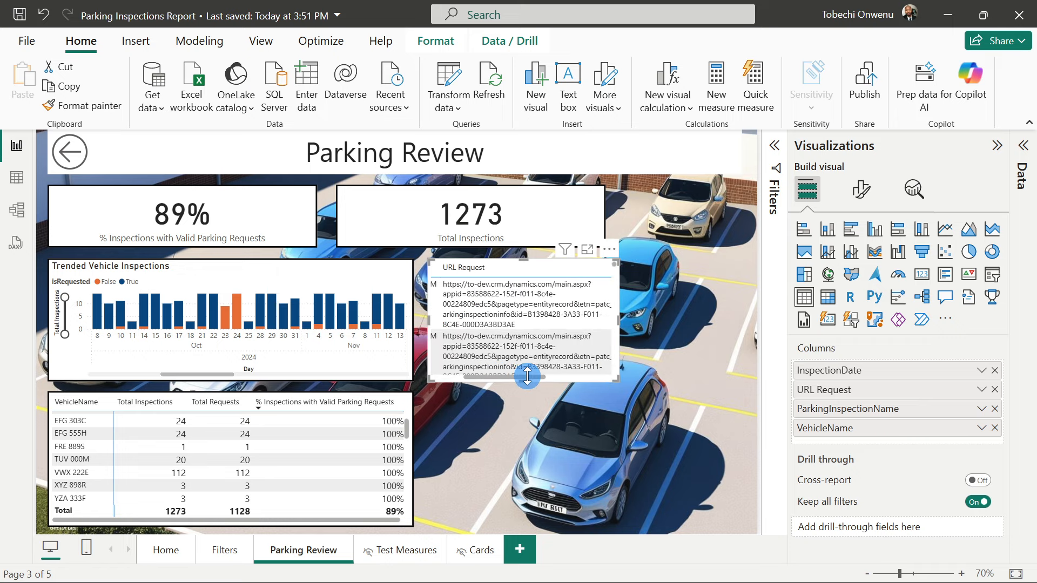
click(549, 361)
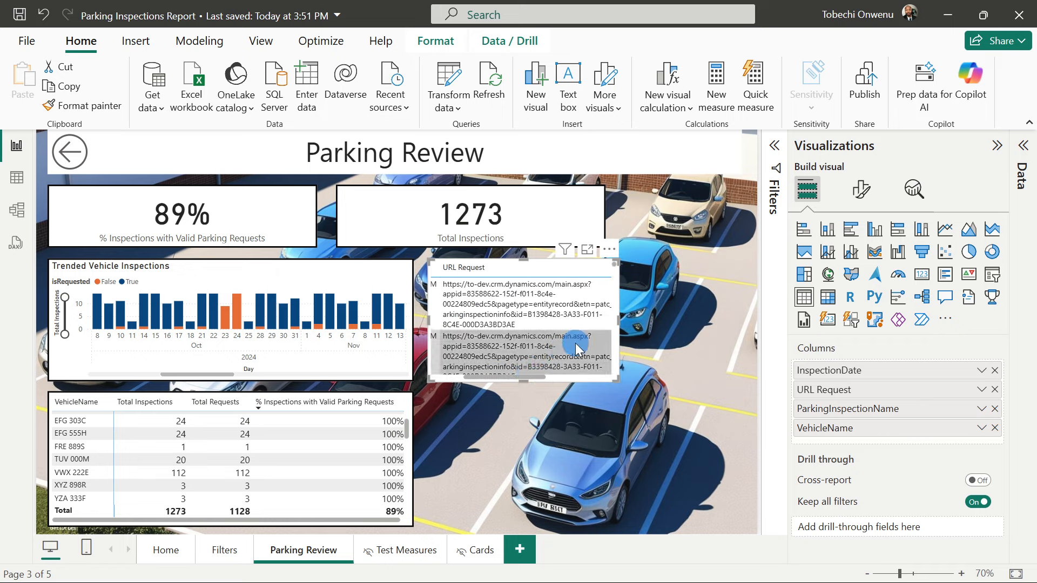
click(998, 144)
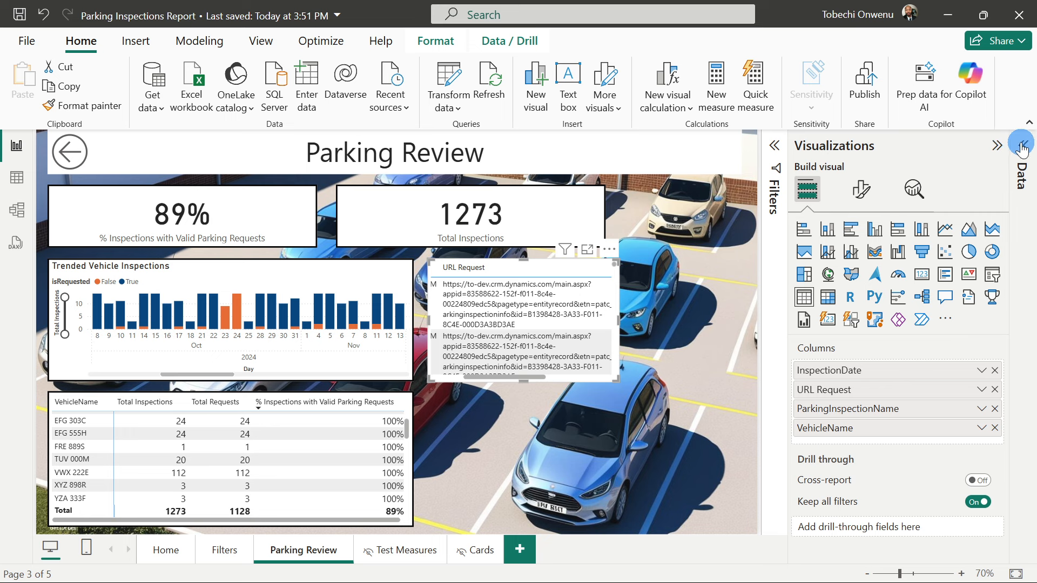
click(1023, 146)
scroll(799, 424, down, 5)
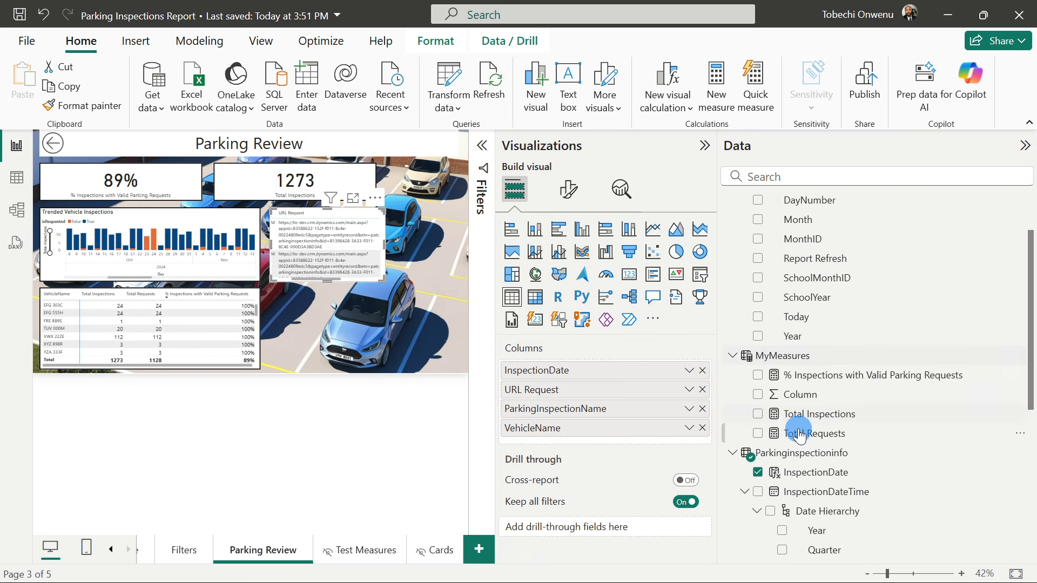
scroll(793, 453, down, 1)
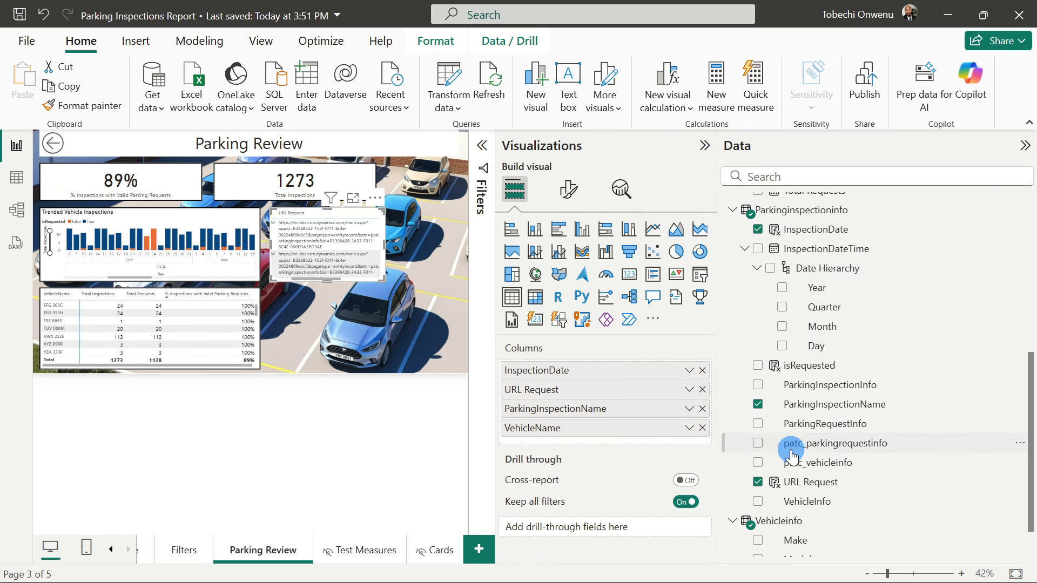
click(811, 482)
click(556, 99)
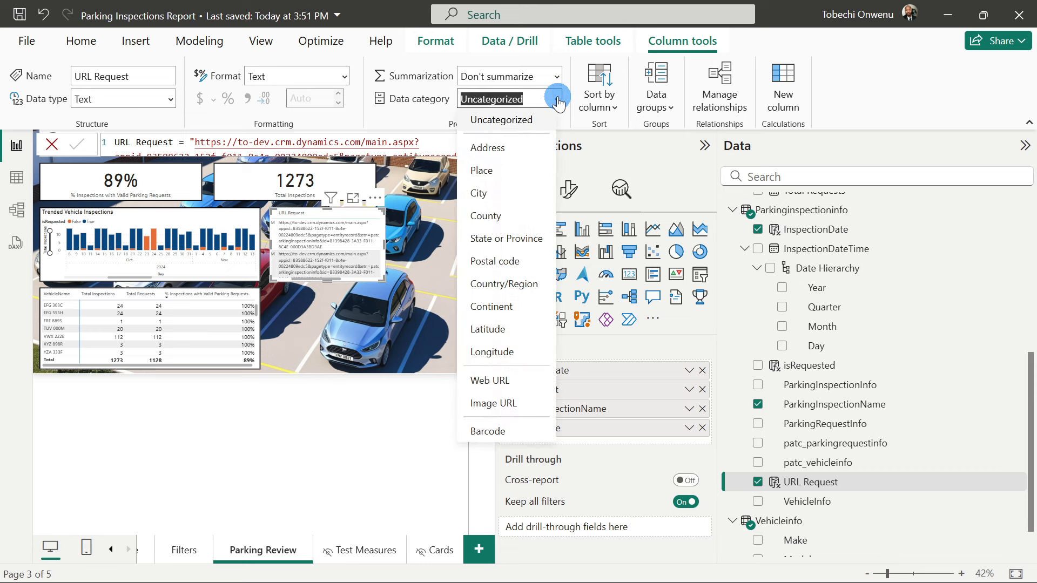
click(512, 380)
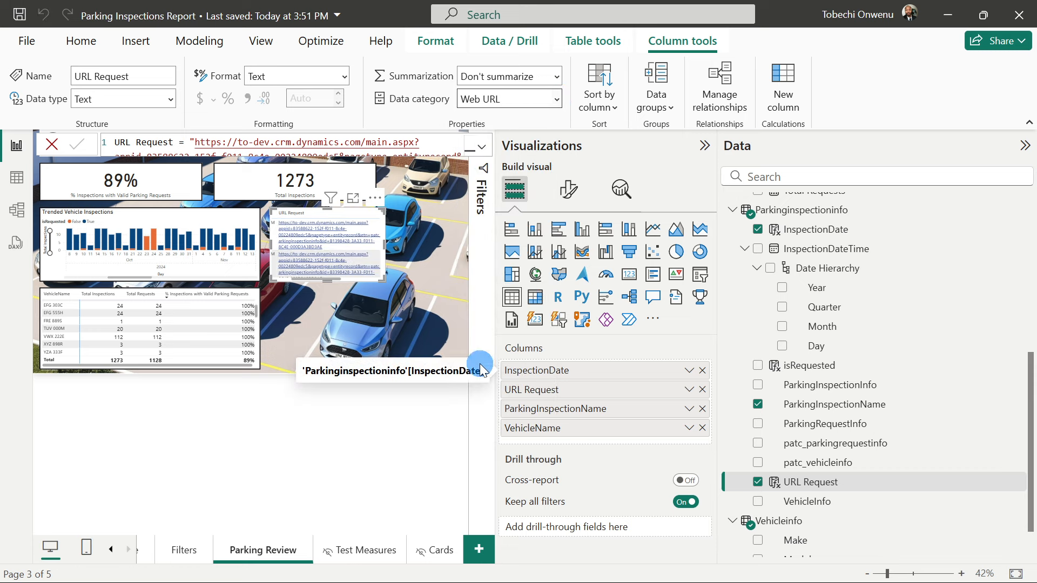
click(1025, 145)
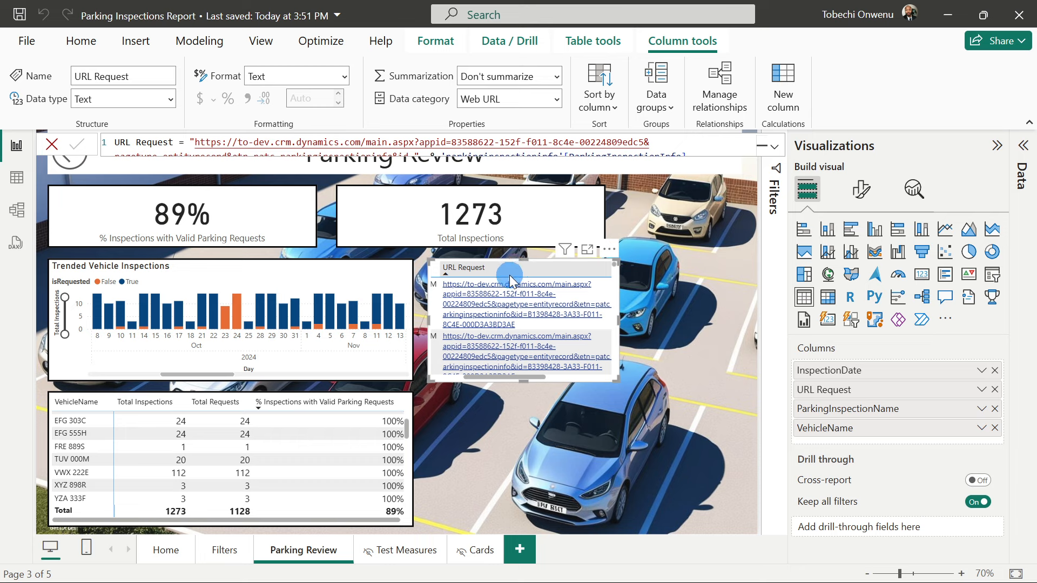
Show the table's URL Request values as URL icons instead of full addresses.
click(863, 192)
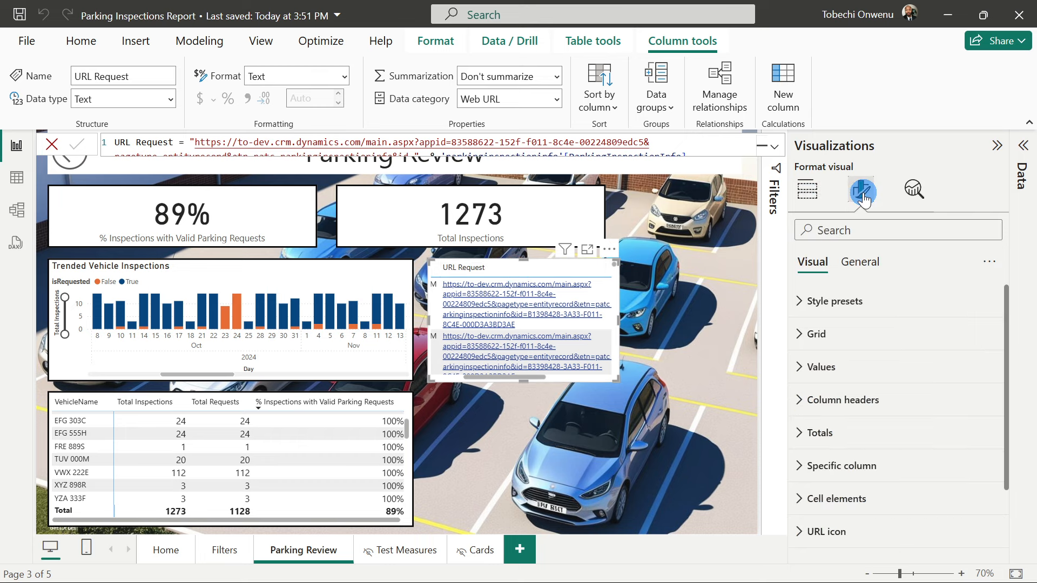
scroll(832, 421, down, 2)
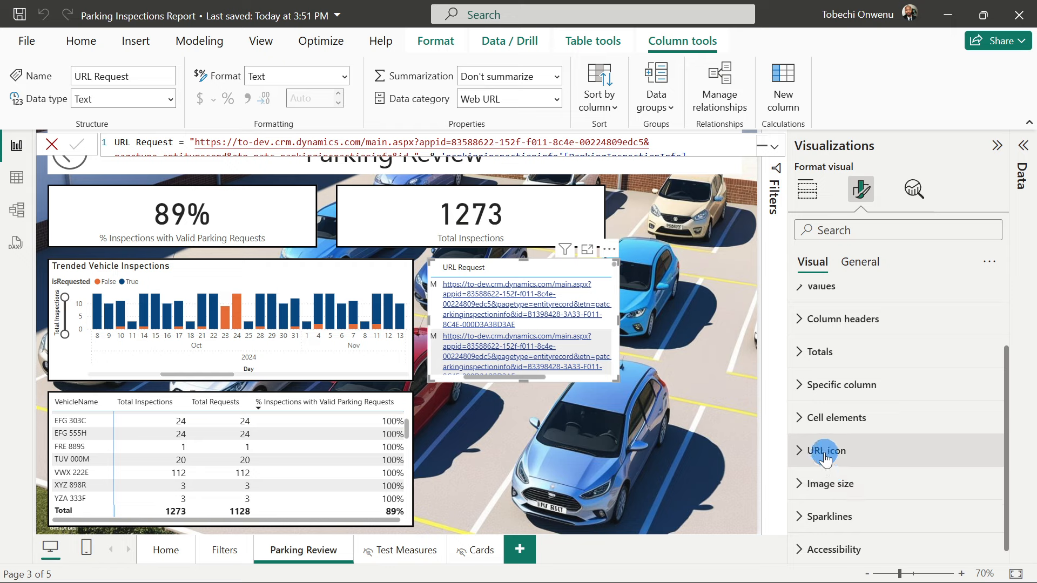
click(825, 457)
click(987, 487)
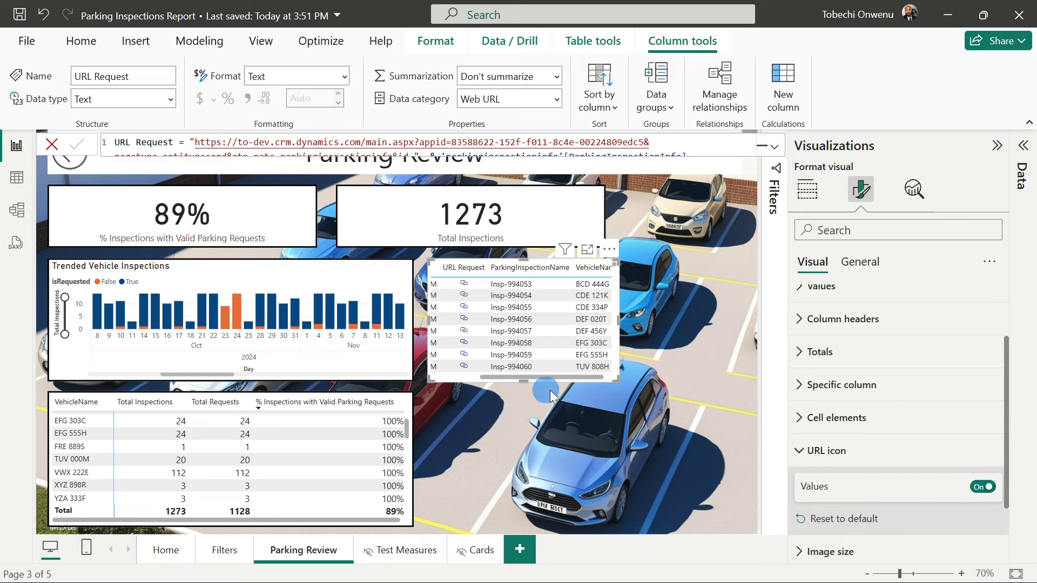
Enlarge the table visual until it shows all four columns and reaches nearly to the page's right and bottom edges.
drag(507, 378, 485, 378)
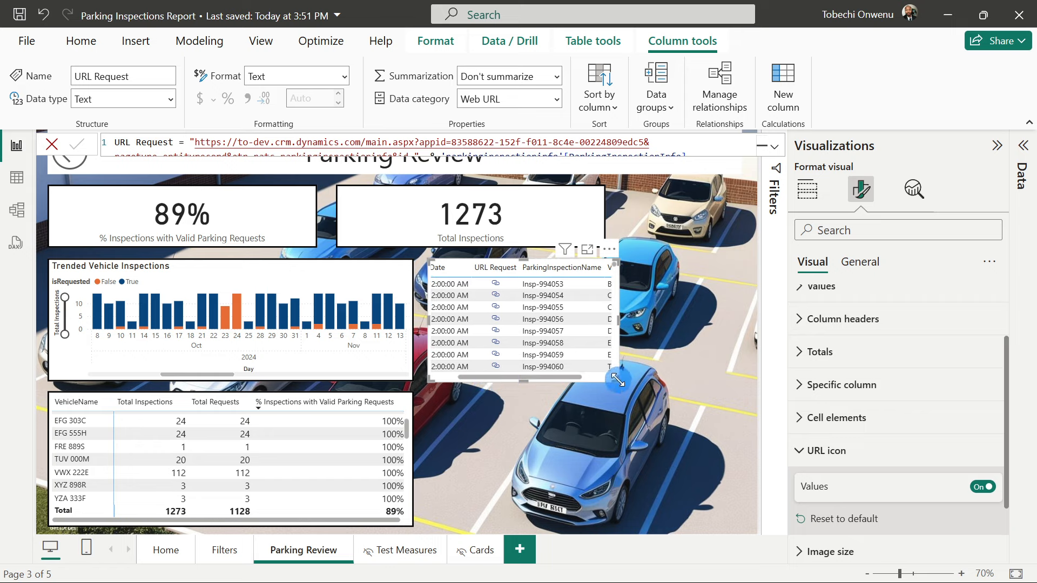
drag(618, 381, 739, 398)
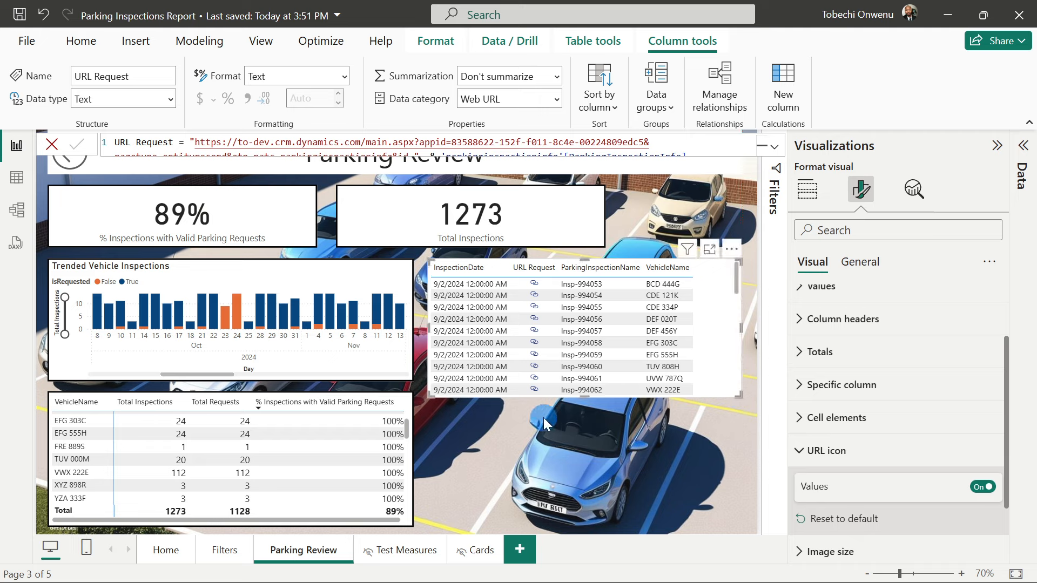
drag(587, 396, 579, 519)
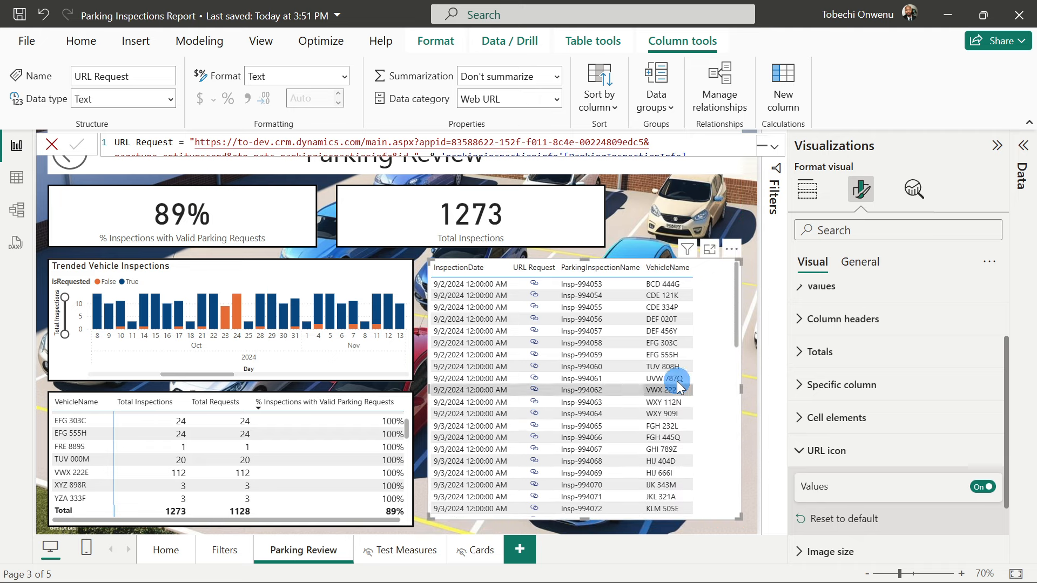
Give the inspections table a black visual border 3 px wide and deselect it.
click(860, 262)
click(982, 386)
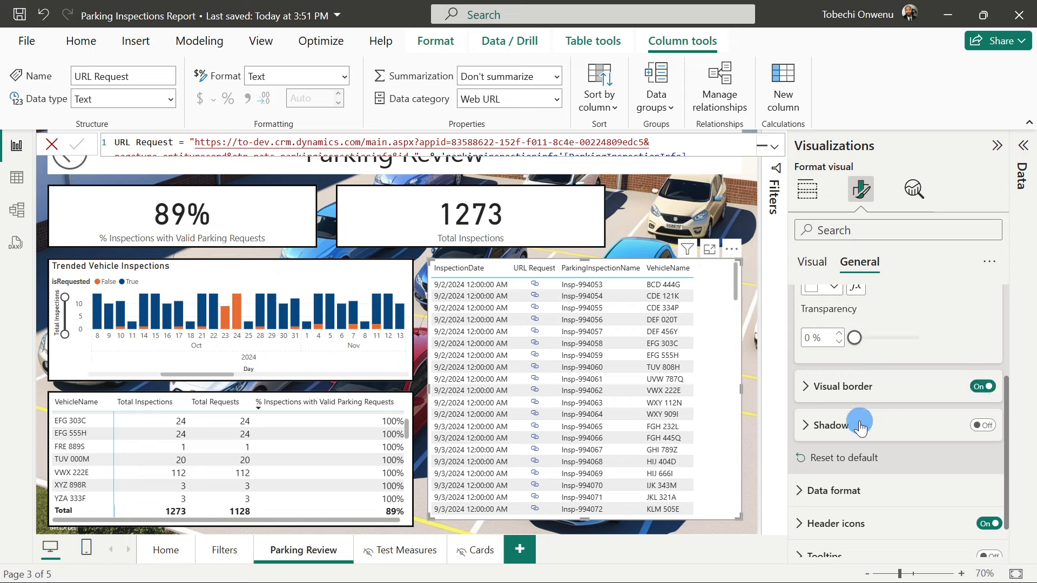
click(821, 387)
click(853, 527)
click(852, 527)
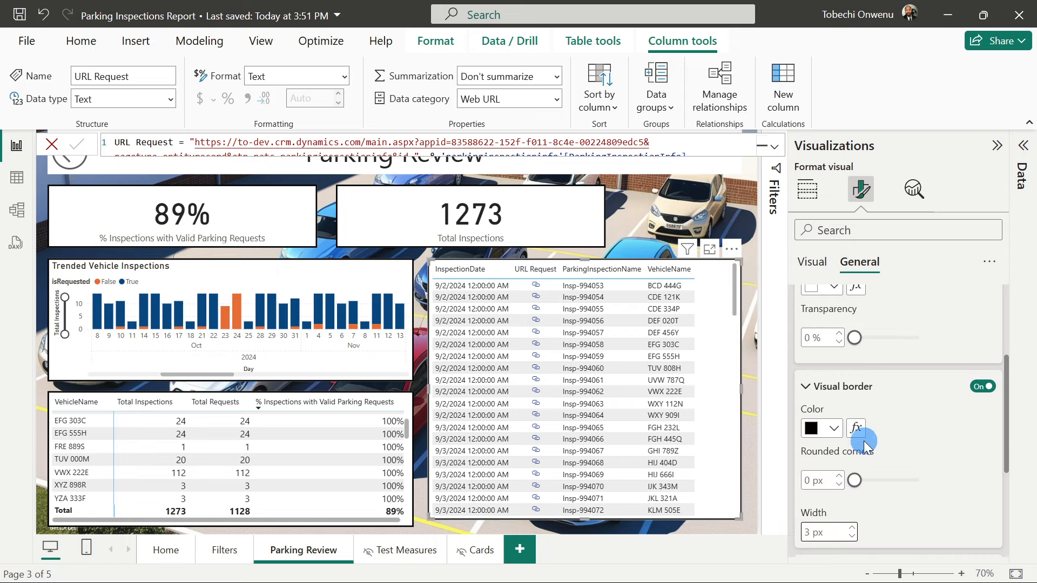
click(670, 219)
Widen the inspections table's columns so they fill the width of the visual.
drag(509, 274, 572, 268)
click(521, 271)
click(601, 274)
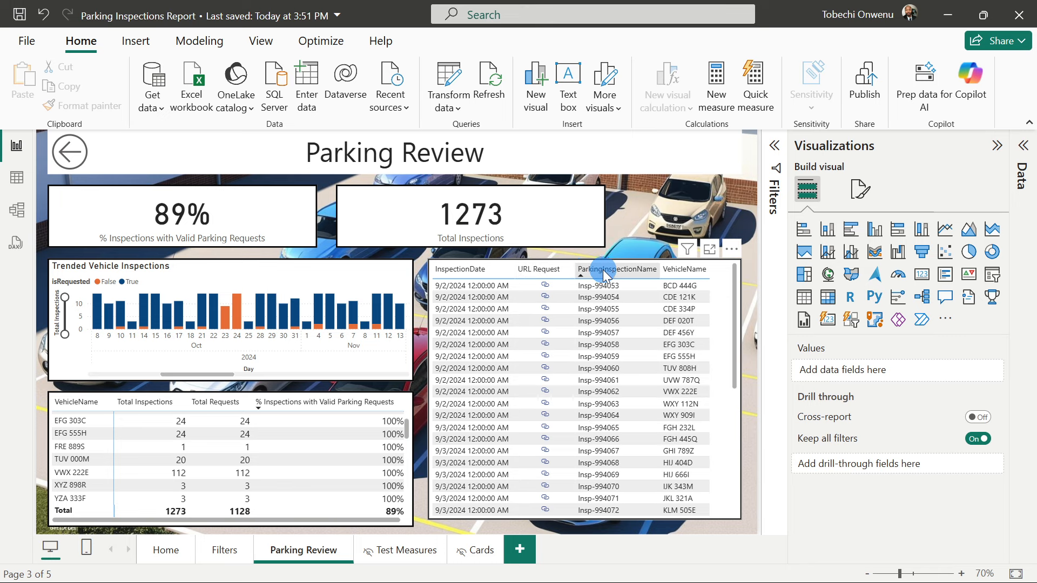
drag(660, 268, 733, 271)
click(694, 270)
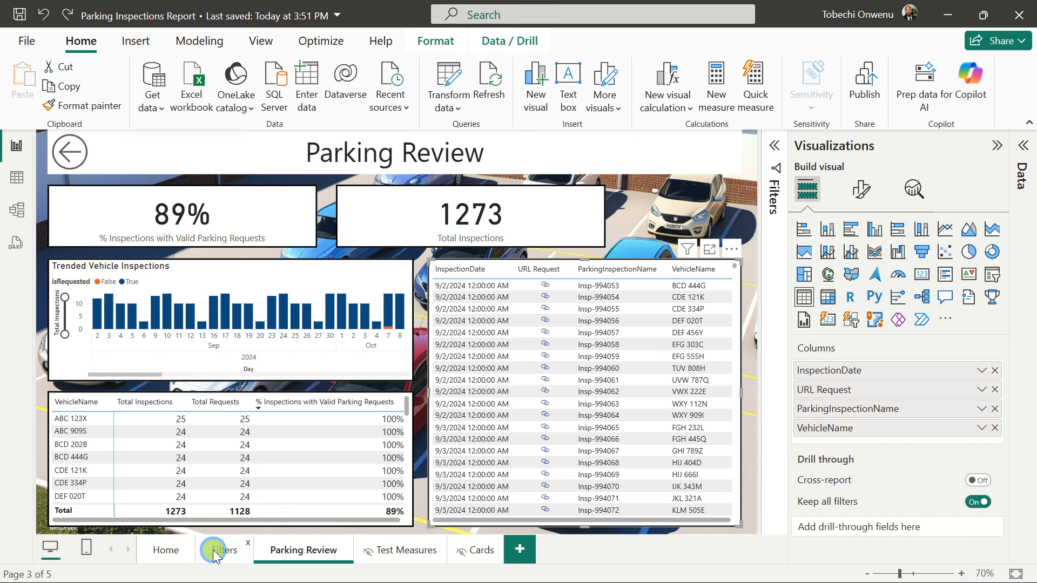
Sync the Make slicer on the Filters page with the Parking Review page, without displaying the slicer on Parking Review.
click(213, 550)
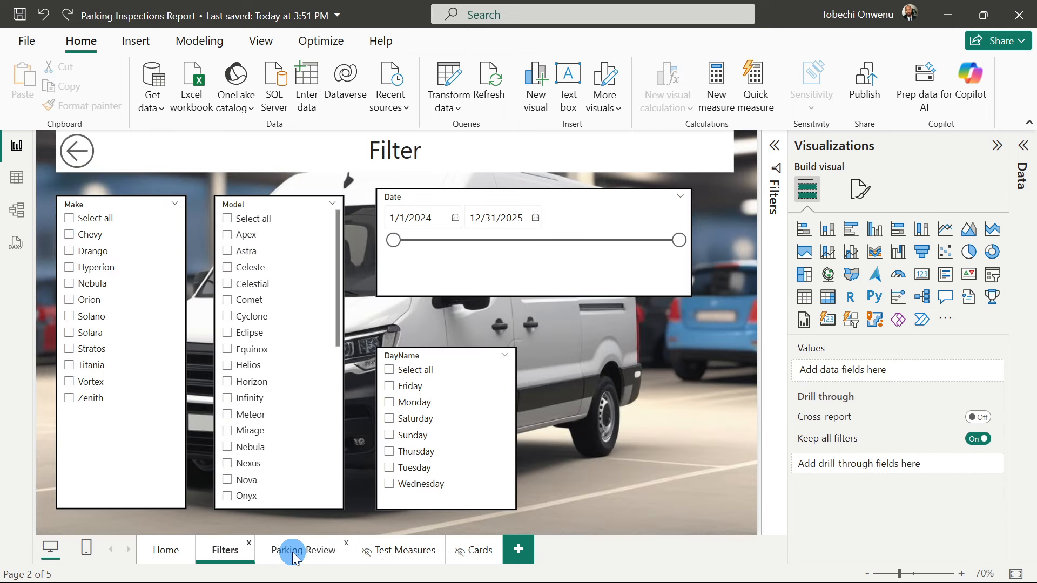
click(150, 492)
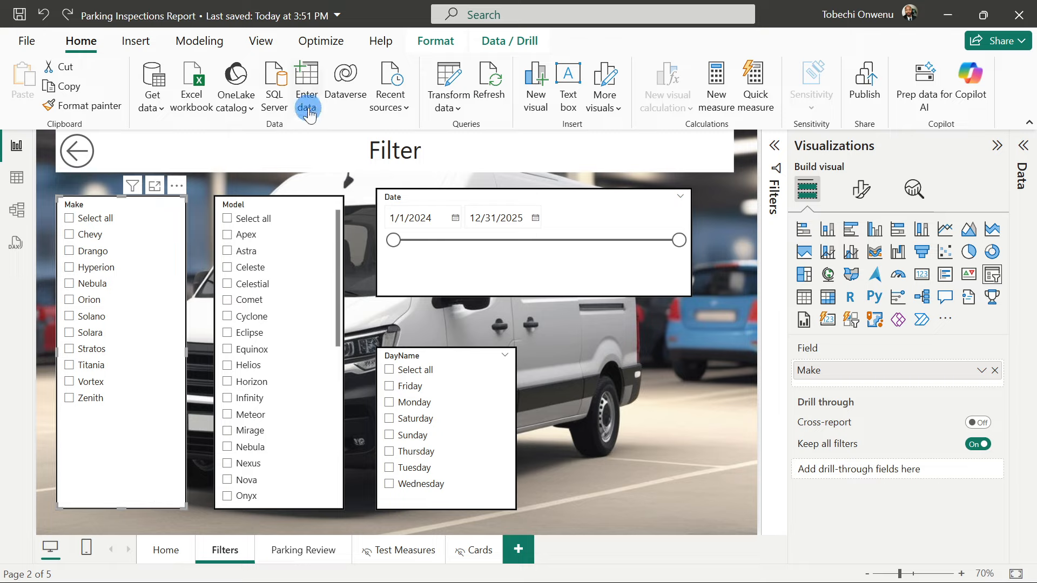
click(262, 42)
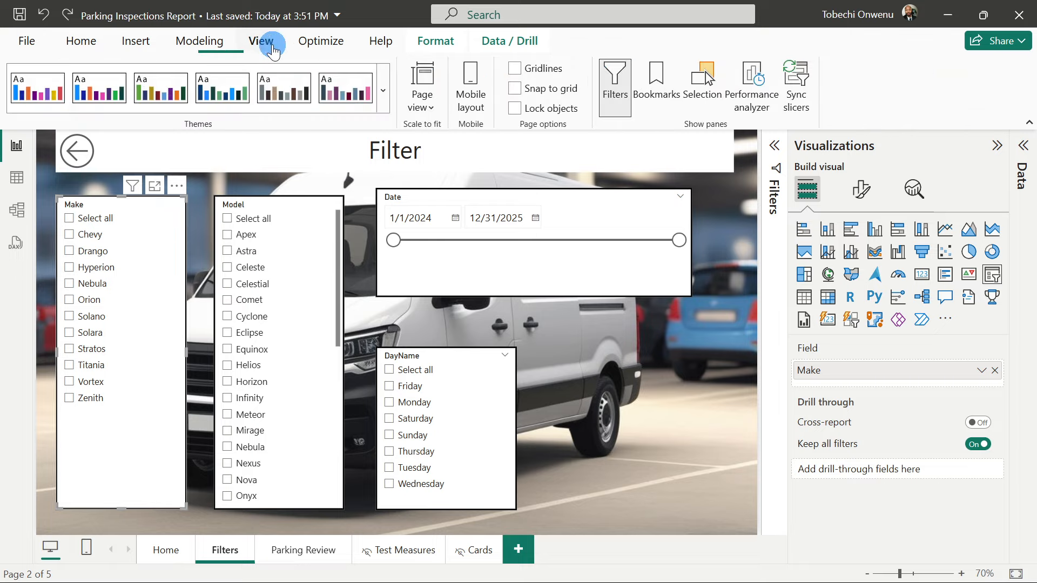
click(796, 87)
click(371, 363)
Sync the Model slicer across the Filters and Parking Review pages, keeping it hidden on Parking Review.
click(273, 424)
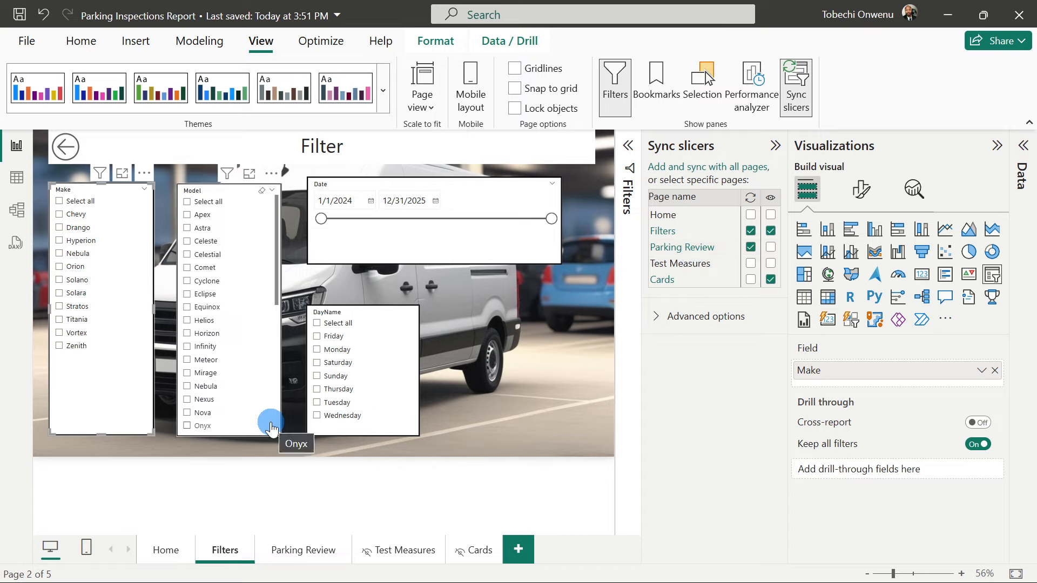
click(271, 427)
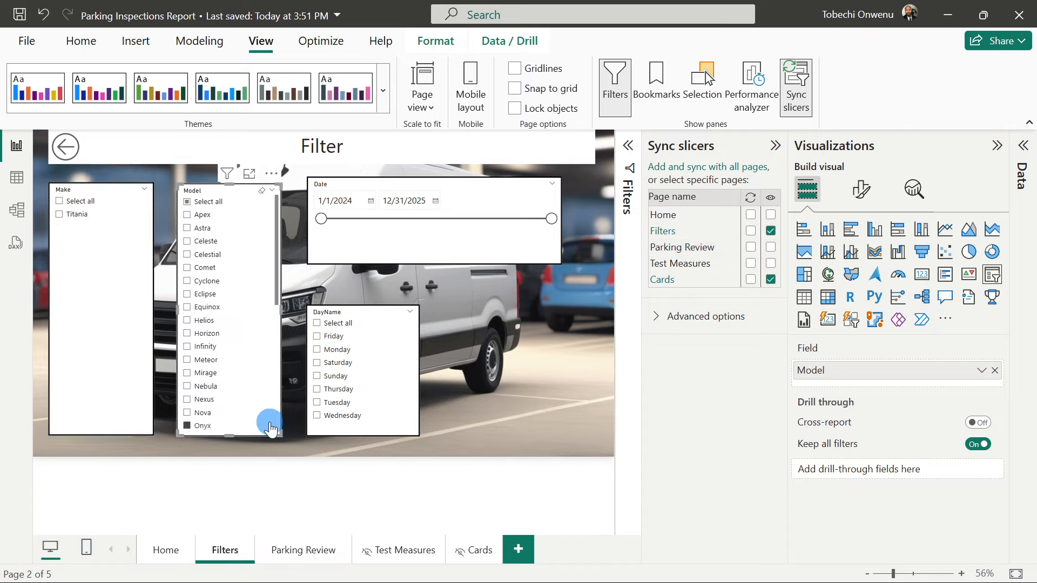
click(751, 233)
click(750, 248)
click(771, 249)
Sync the DayName slicer across the Filters and Parking Review pages, keeping it hidden on Parking Review.
click(413, 434)
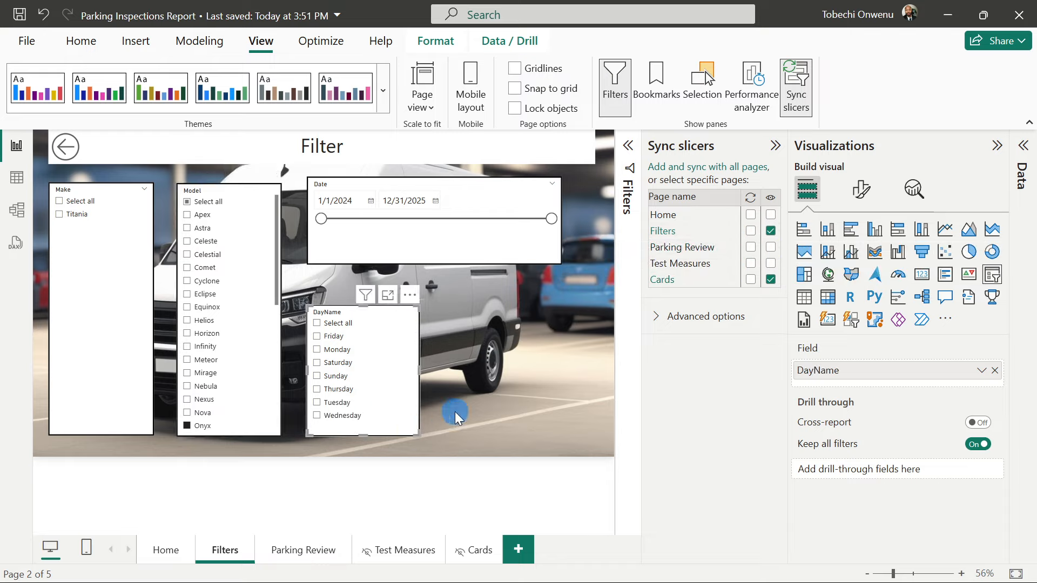
click(751, 232)
click(751, 248)
click(771, 247)
click(771, 247)
Sync the Date slicer across the Filters and Parking Review pages, keeping it hidden on Parking Review.
click(564, 255)
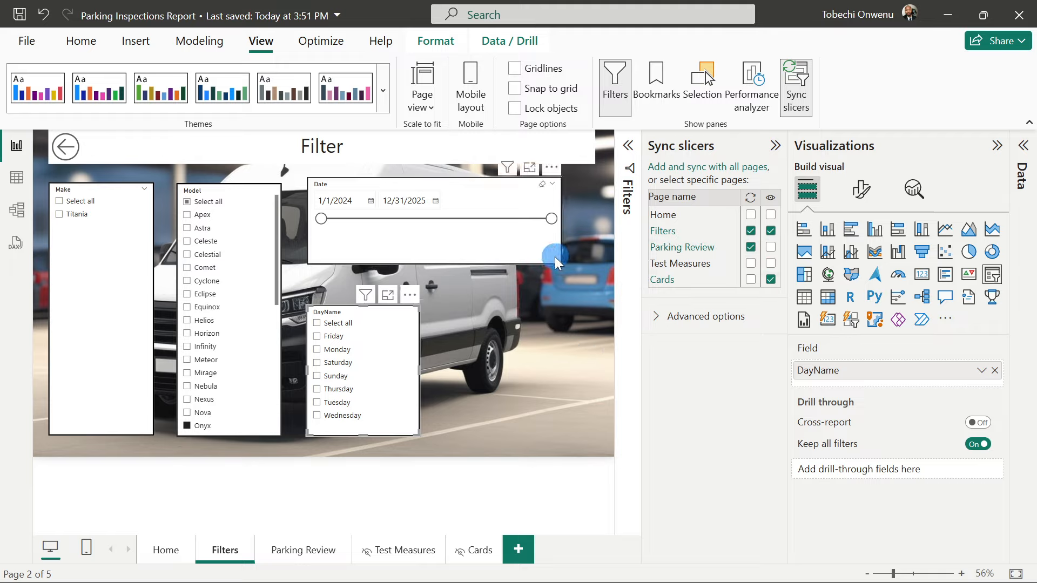
click(752, 234)
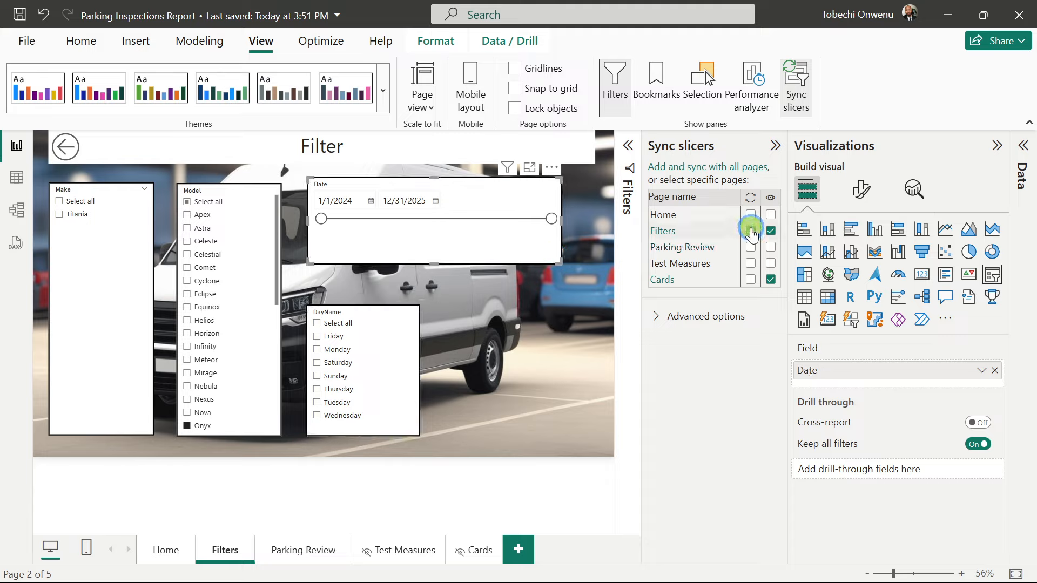
click(752, 248)
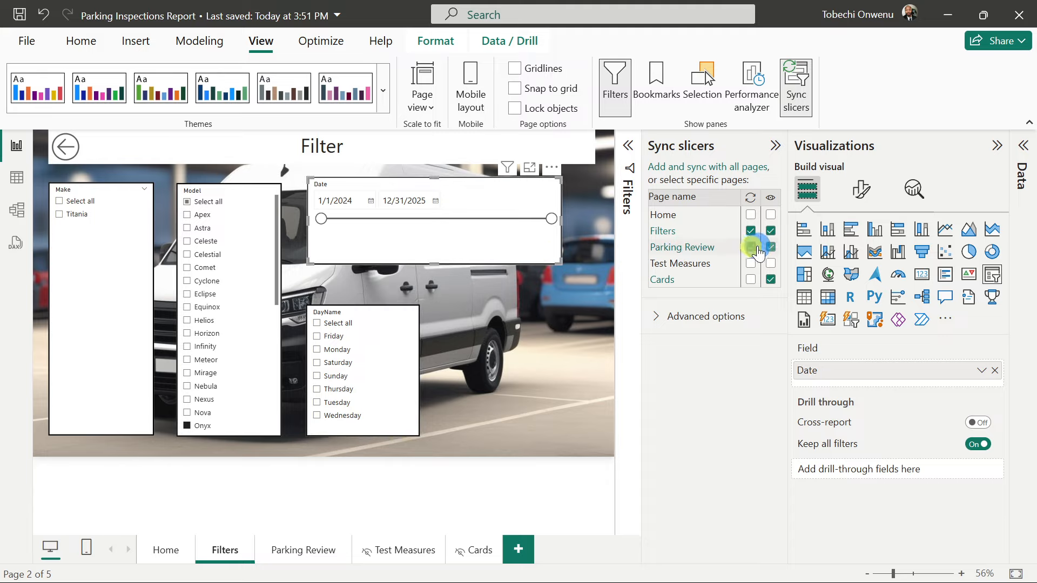
click(527, 358)
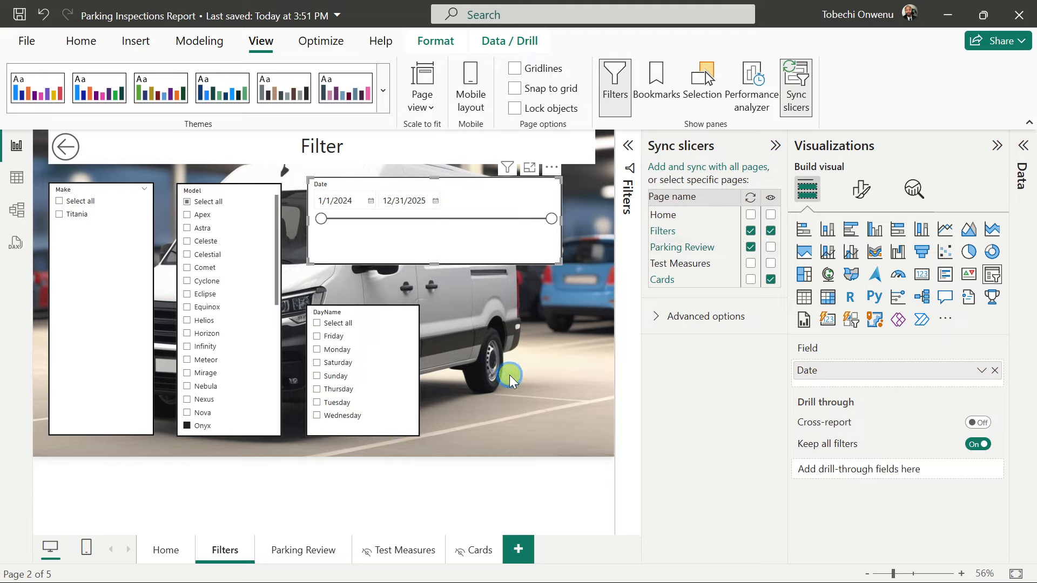
Clear the Onyx selection from the Model slicer and save the report.
click(196, 436)
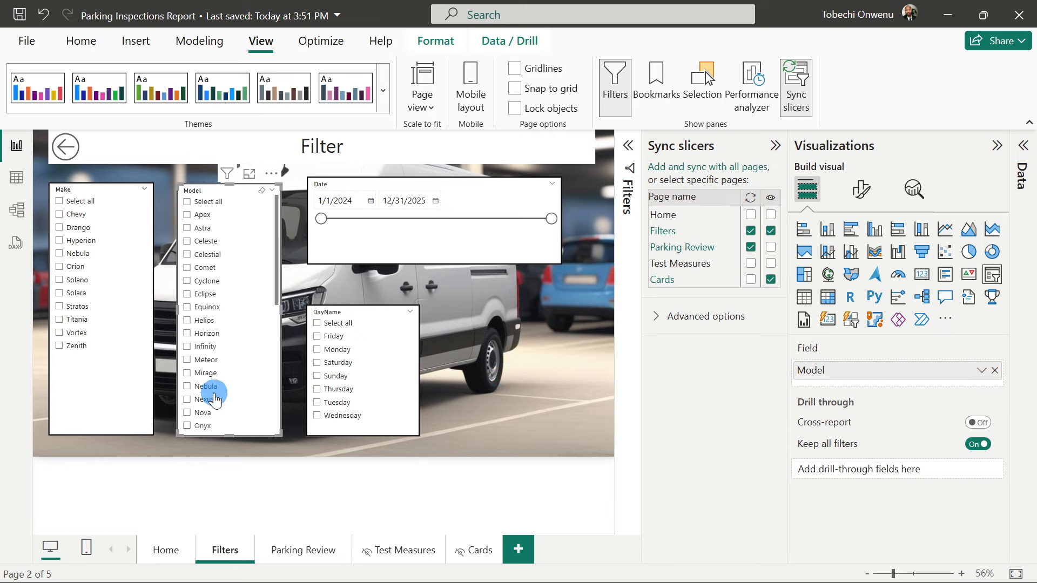
click(20, 14)
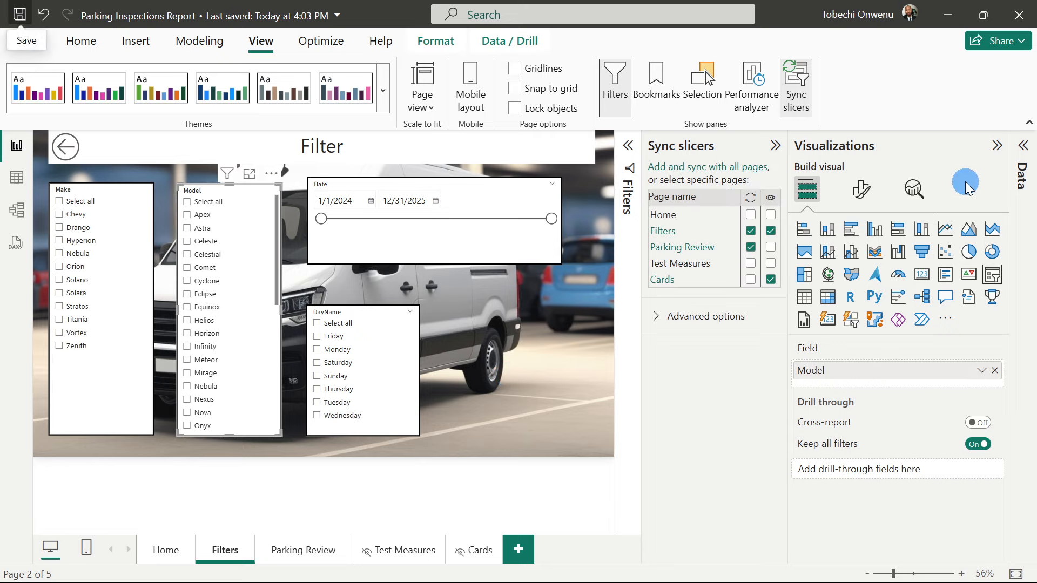
Collapse the Data, Visualizations and Sync slicers panes to enlarge the report canvas.
click(1022, 147)
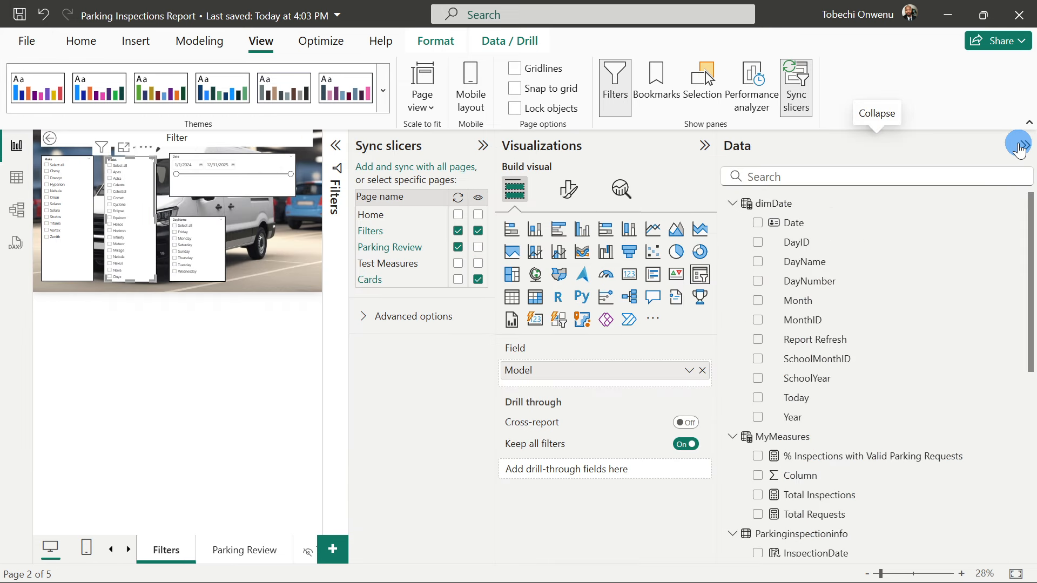
click(1019, 148)
click(998, 144)
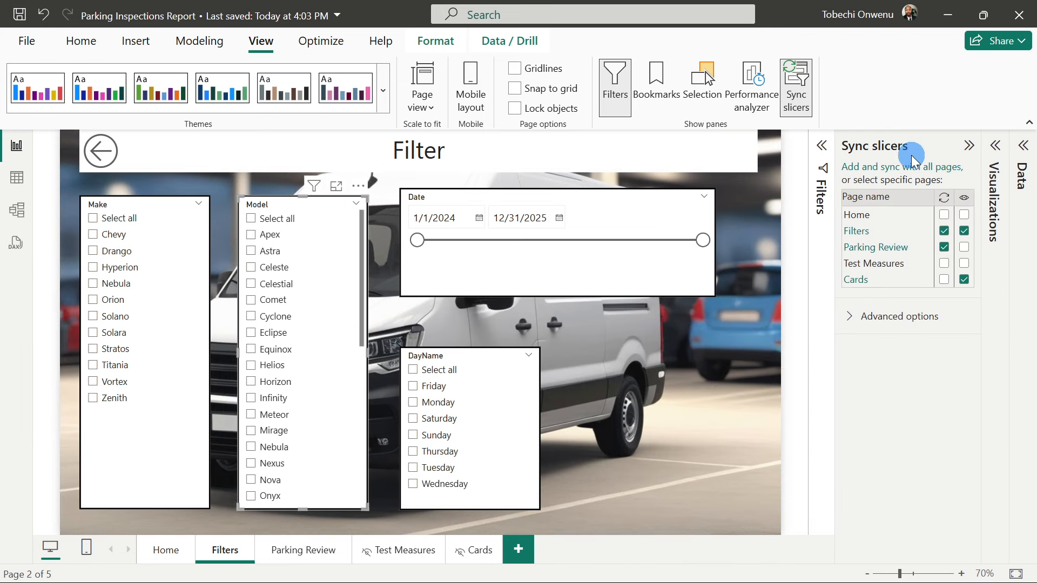
click(969, 146)
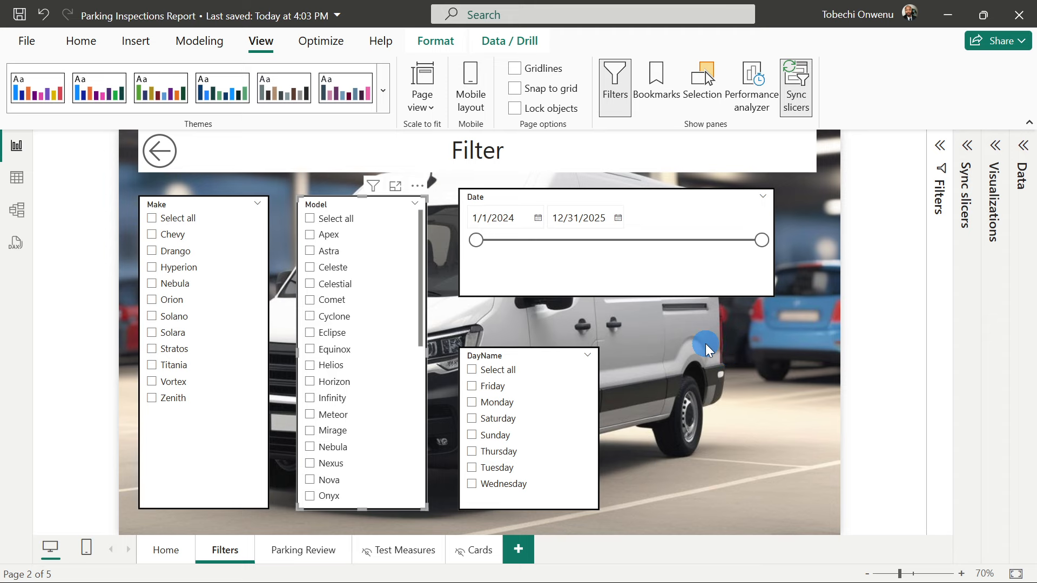
Test the Date slicer with a start date of 9/22/2024, check the Parking Review page, and restore the start to 1/1/2024.
click(305, 550)
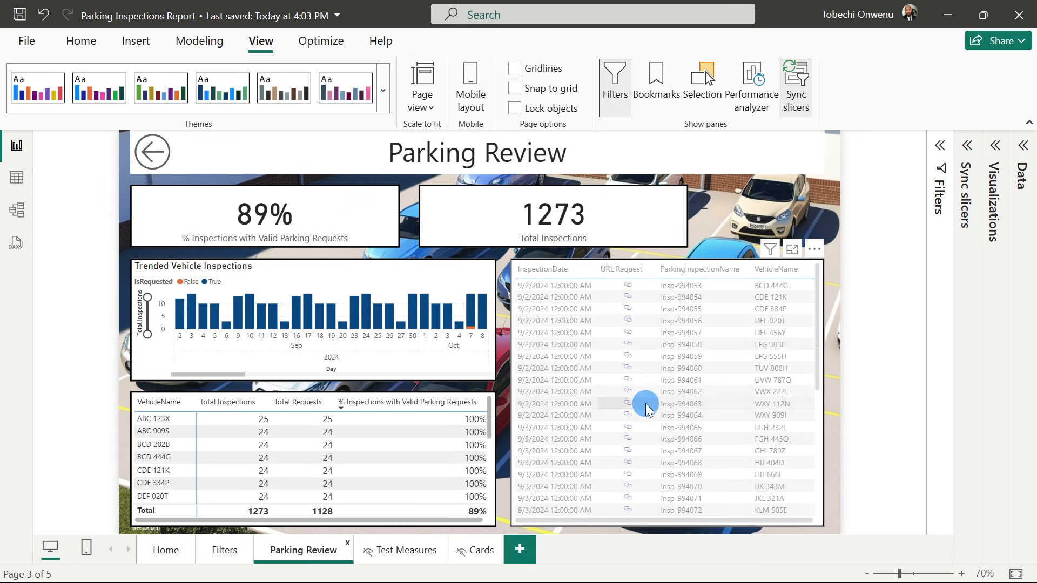
click(232, 550)
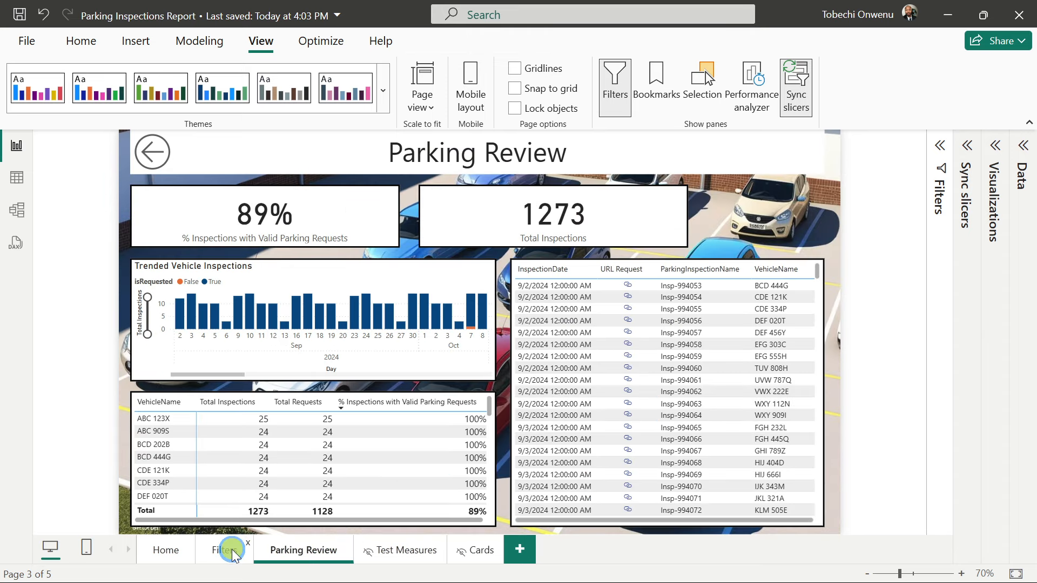
drag(477, 241, 580, 241)
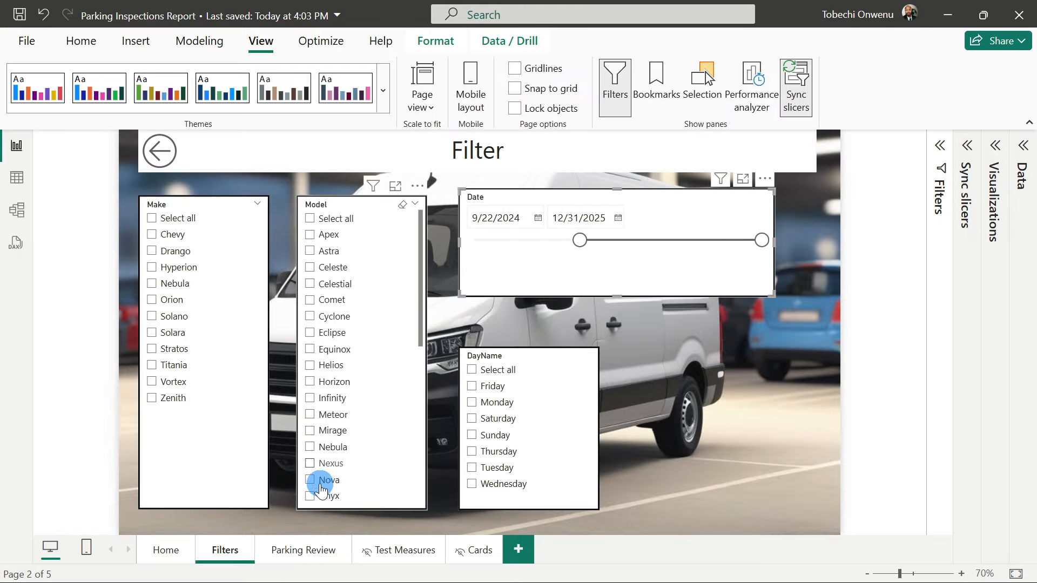
click(285, 551)
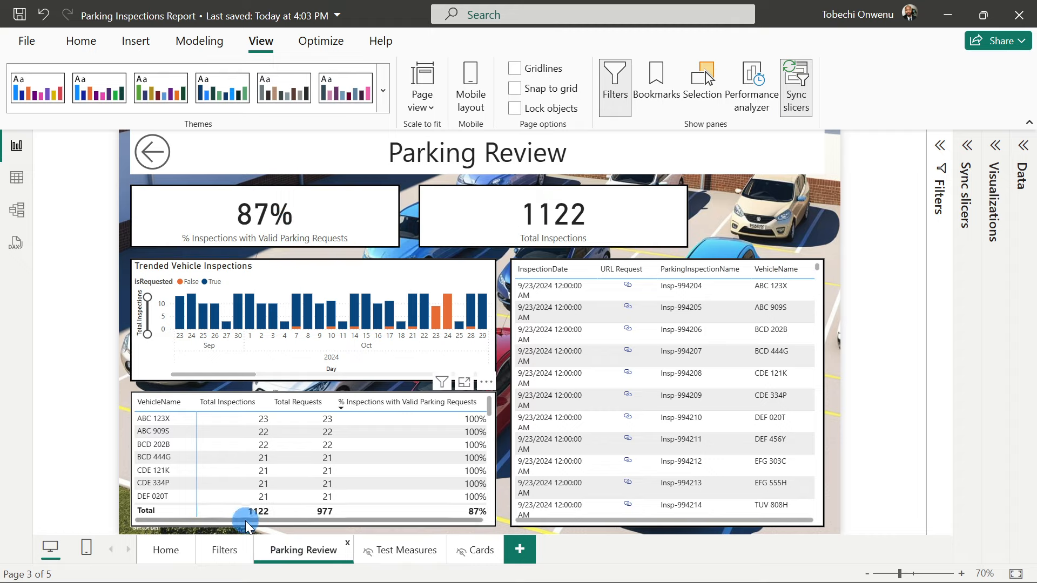
click(223, 551)
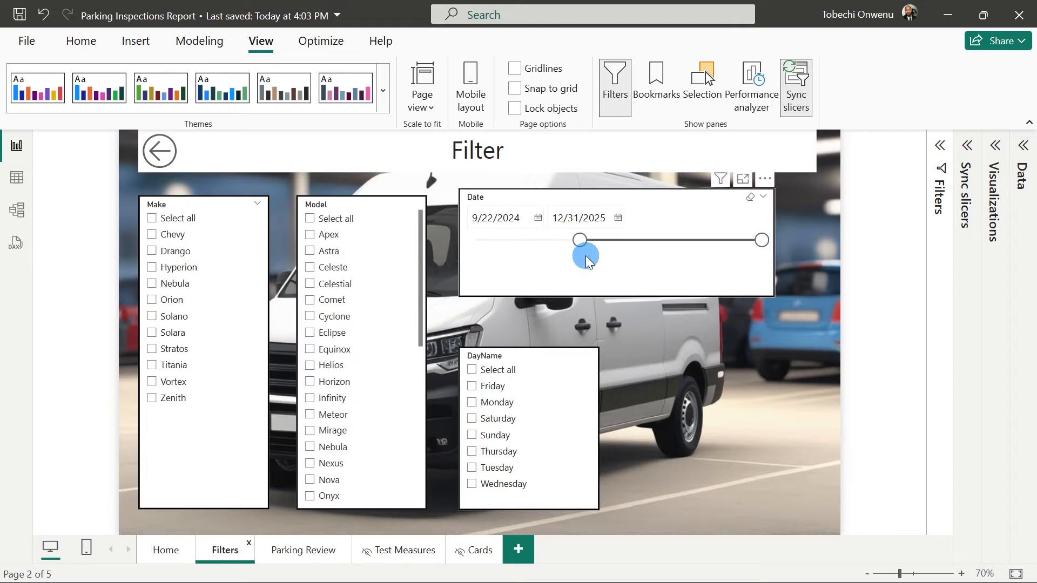
drag(588, 254, 476, 241)
Filter the Make slicer to Solano and check the visuals on the Parking Review page.
click(152, 316)
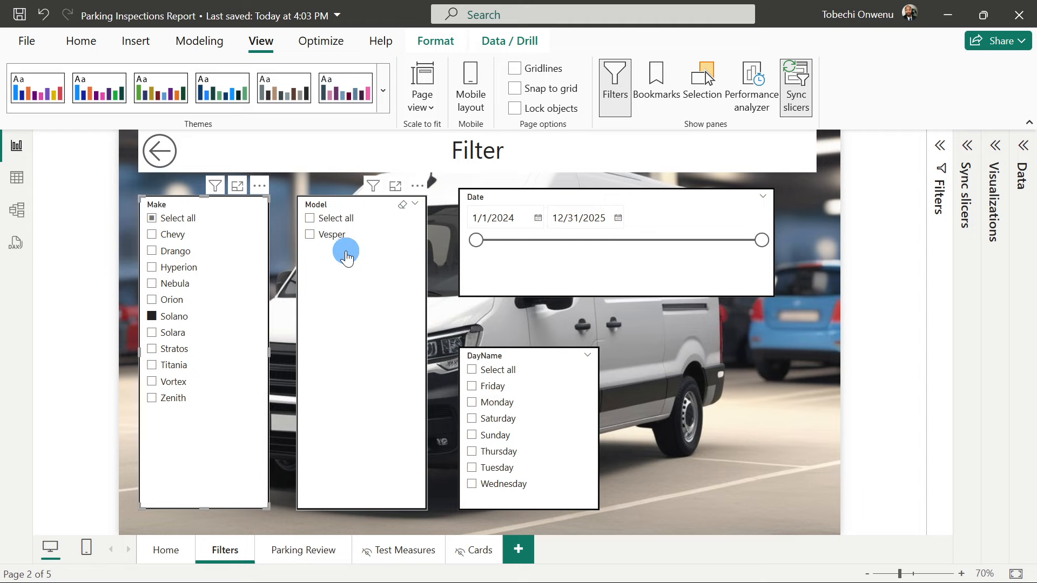
click(306, 552)
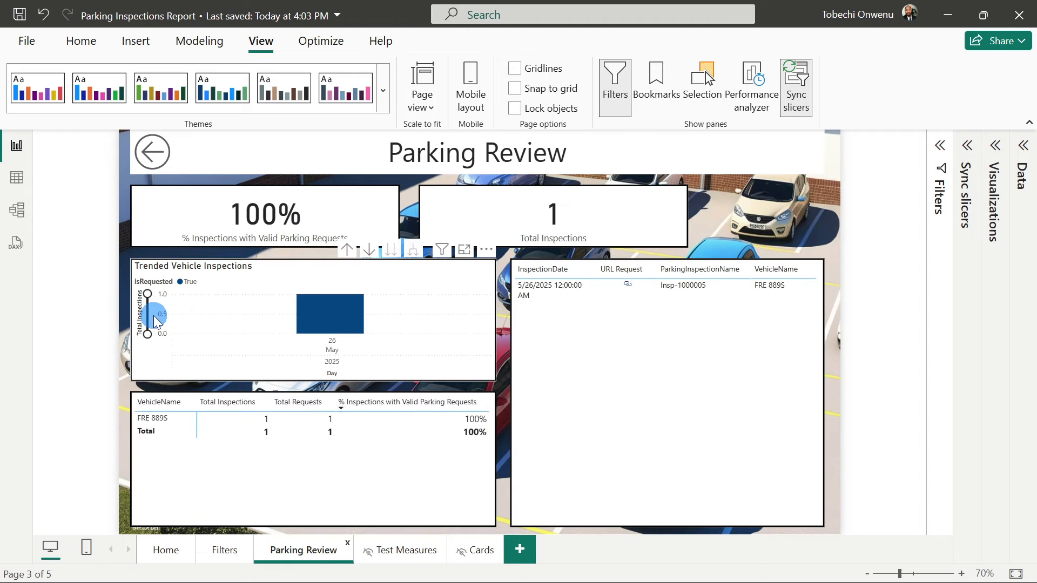
Open the URL Request link of inspection Insp-1000005, review its record in Power Apps, and return to the Power BI report.
click(628, 286)
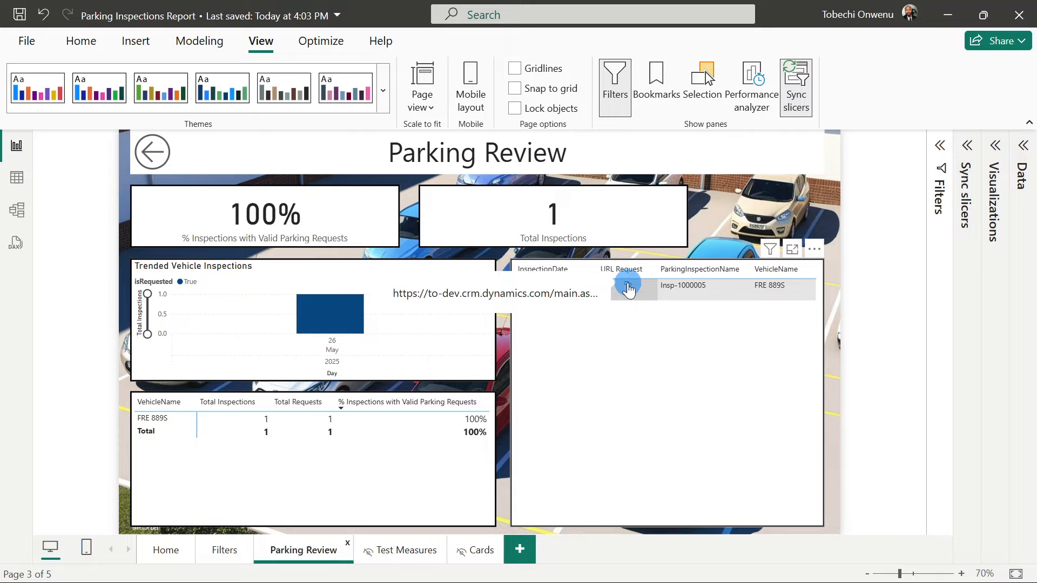
click(628, 284)
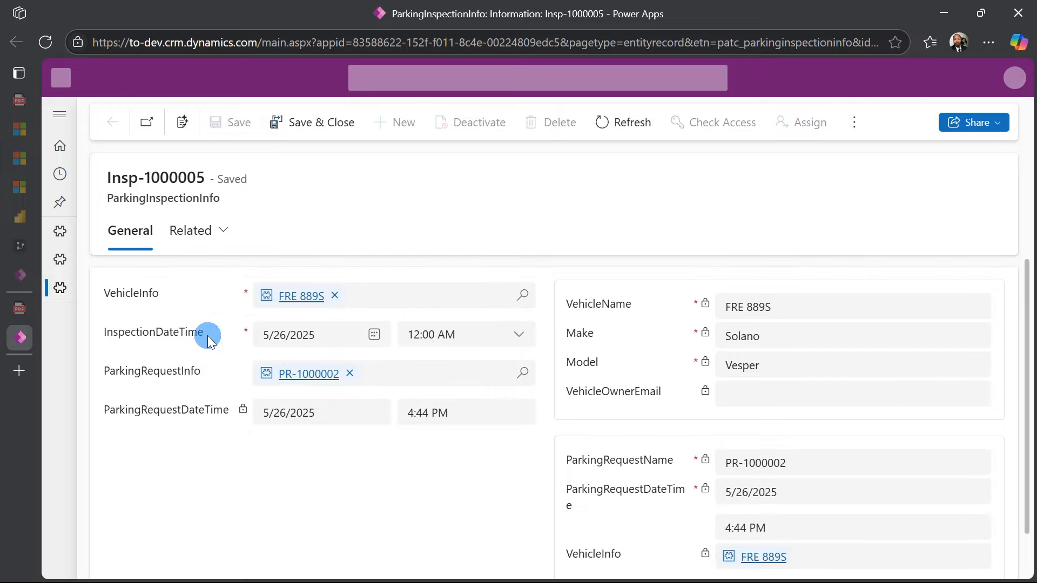
mouse_move(207, 335)
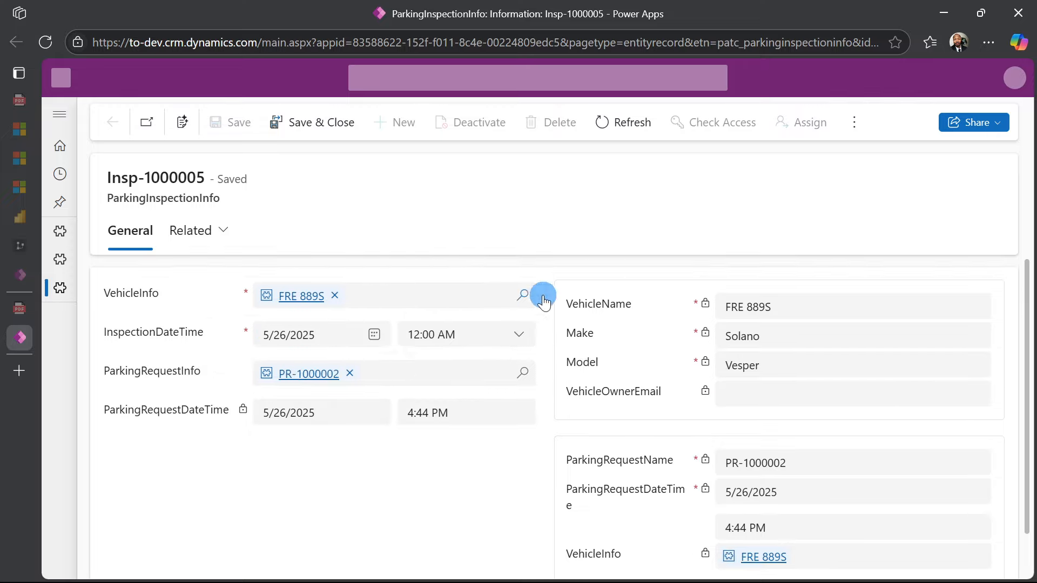
click(943, 12)
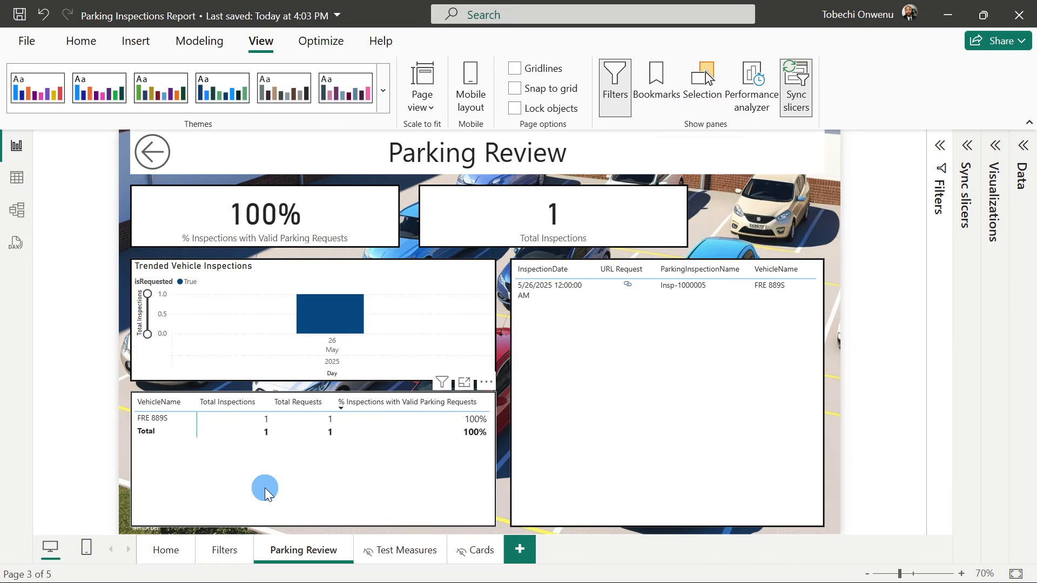
Clear the Solano selection from the Make slicer on the Filters page and check the Parking Review page again.
click(225, 551)
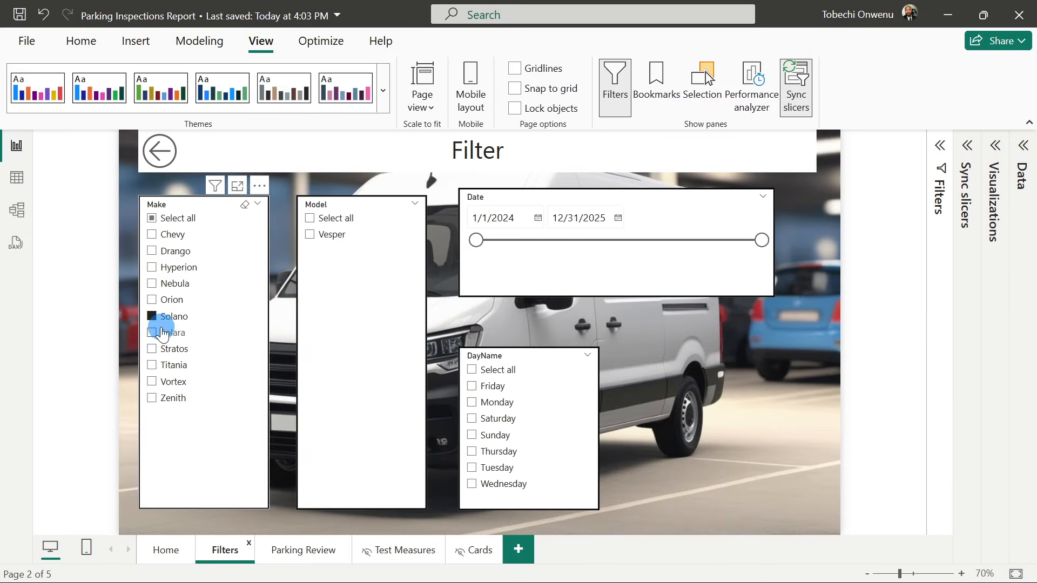
click(154, 320)
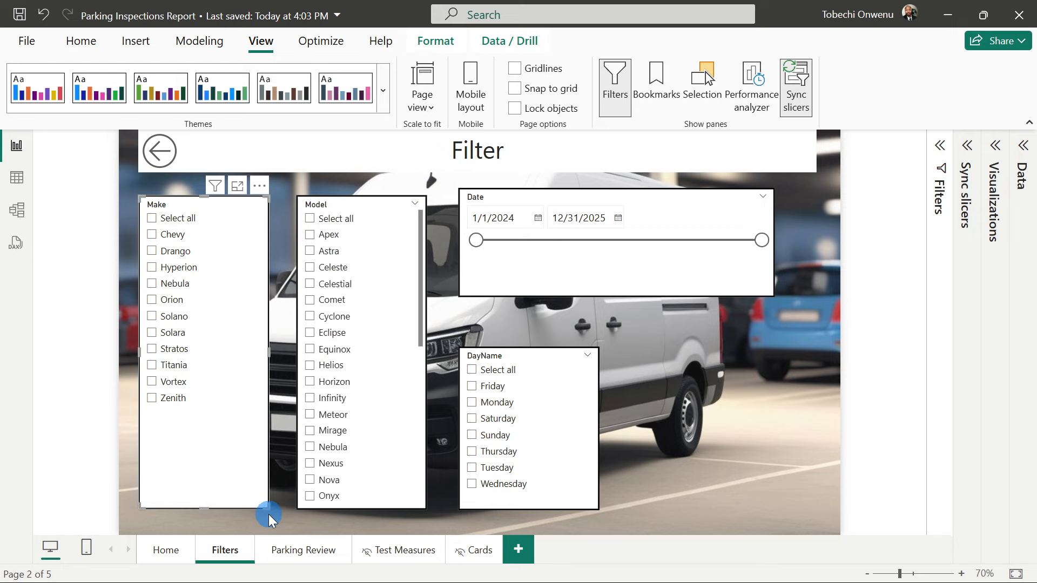
click(284, 552)
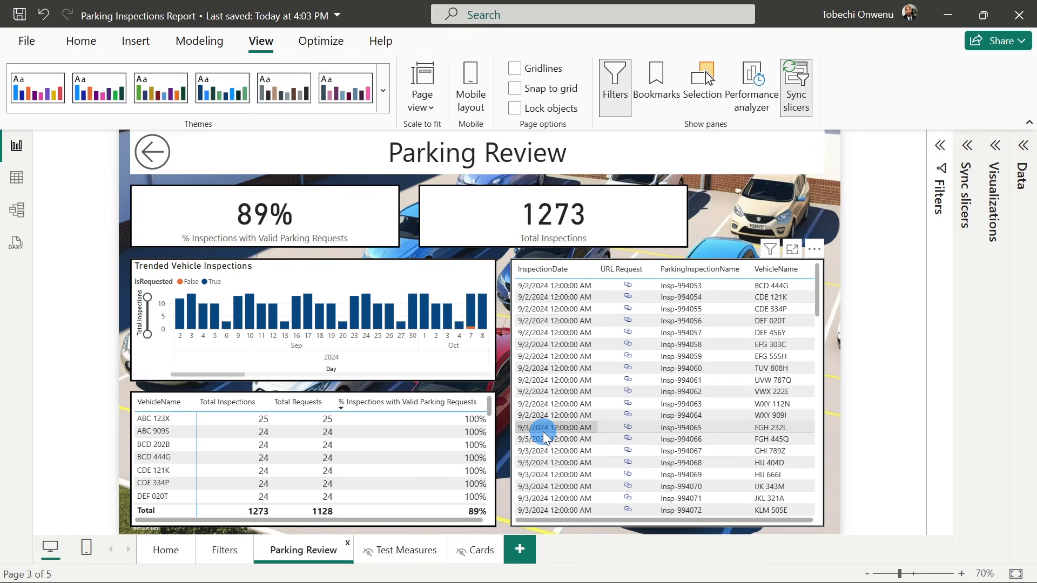